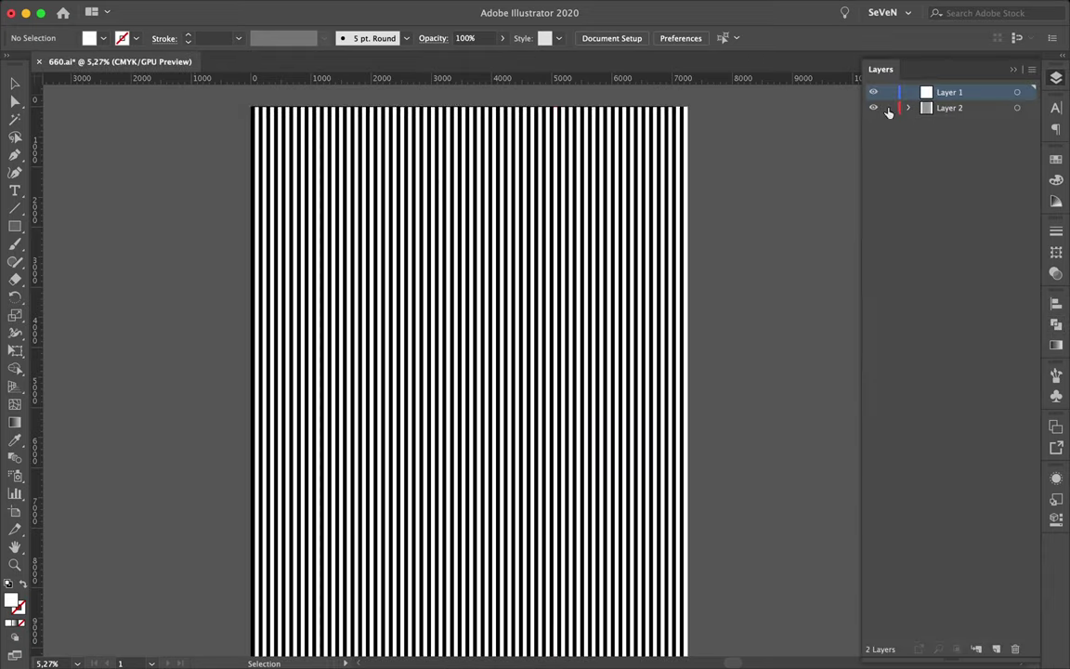
Step: Draw four slanted straight lines across the vertical-stripe rectangle
key(backslash)
drag(232, 137, 761, 181)
drag(191, 306, 746, 196)
drag(213, 364, 709, 335)
drag(752, 475, 736, 616)
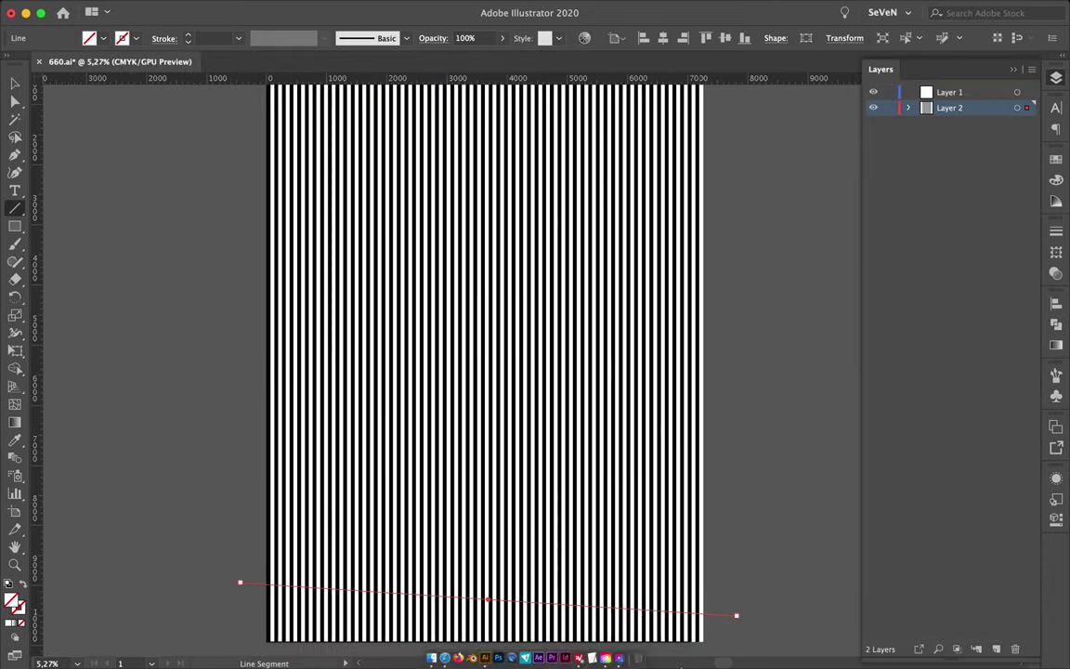
Step: Select all the artwork, move it onto Layer 1, and Pathfinder-divide it along the lines
key(v)
key(super+minus)
key(super+minus)
key(super+a)
drag(1029, 108, 1029, 93)
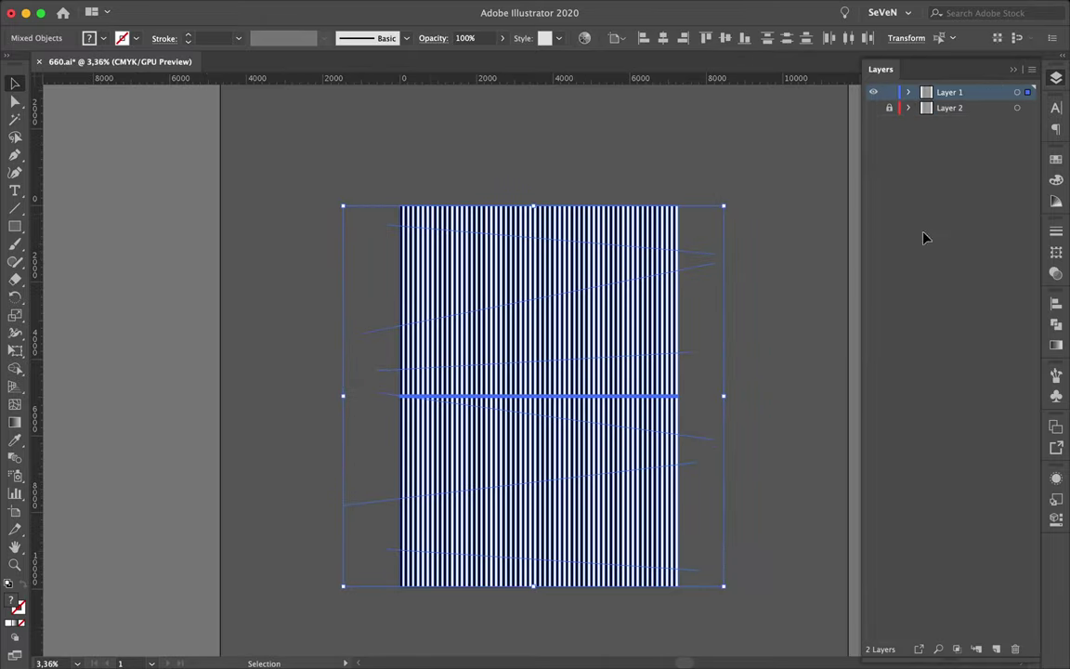
key(shift+super+F9)
click(876, 373)
Step: Shear the top stripe band sideways into a slanted shape
key(a)
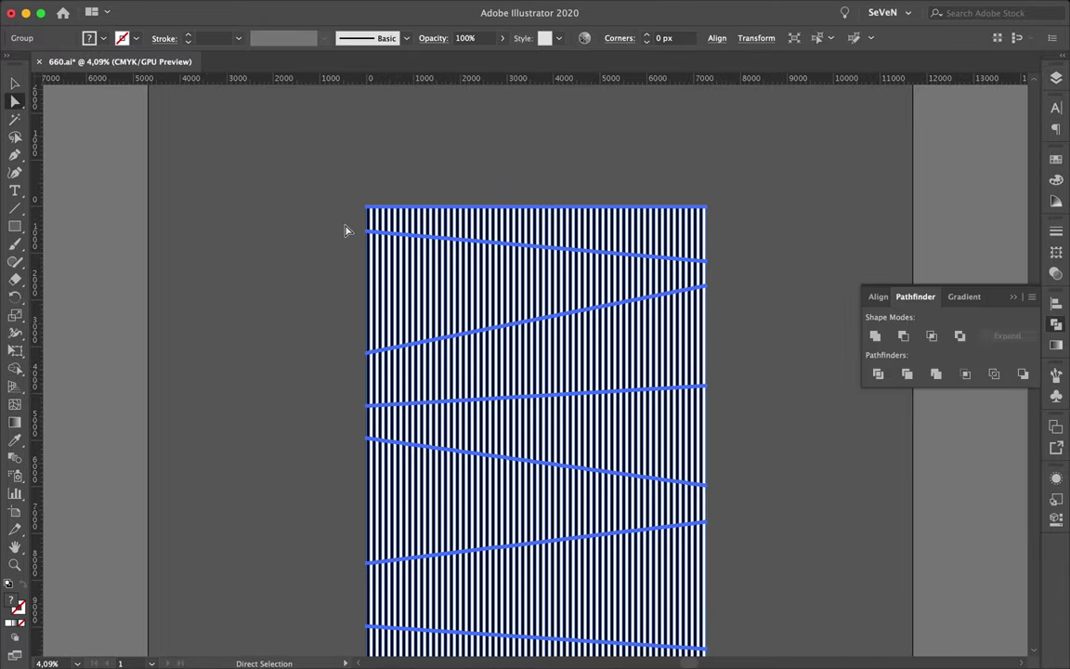
click(370, 233)
click(15, 316)
click(82, 332)
click(313, 335)
drag(371, 279, 390, 253)
Step: Select several bands across the artwork and shear them slightly
key(a)
drag(745, 277, 329, 399)
click(15, 315)
click(82, 332)
drag(418, 400, 412, 395)
Step: Rotate a band about -23°, then rotate it back about 10° from its left edge
key(a)
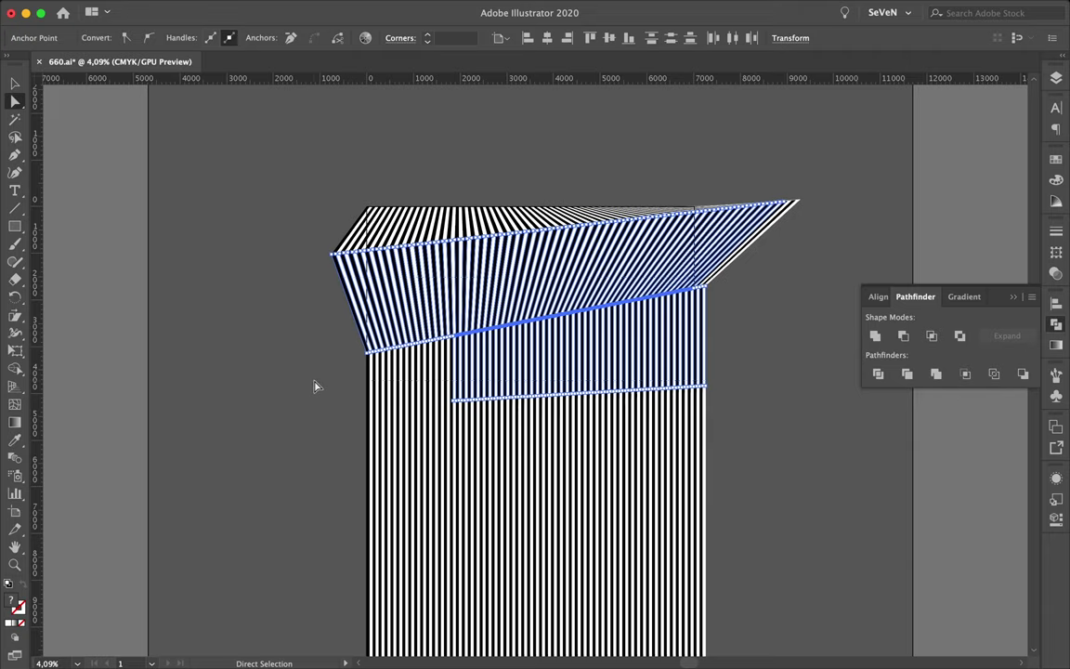
key(r)
mouse_move(314, 386)
mouse_down()
mouse_move(318, 279)
mouse_move(298, 287)
mouse_up()
click(297, 340)
drag(734, 278, 755, 259)
Step: Shear the rotated band into a slant, then shear another band about -15°
drag(15, 315, 84, 332)
mouse_move(537, 282)
mouse_down()
mouse_move(514, 282)
mouse_move(568, 258)
mouse_up()
key(a)
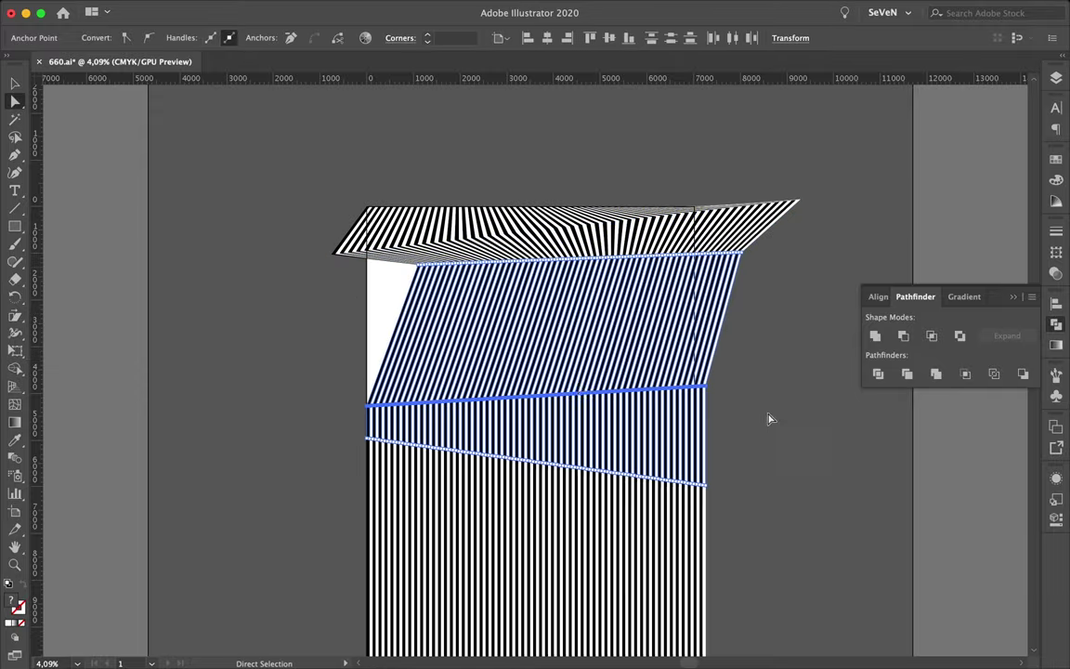
click(297, 299)
mouse_move(415, 348)
mouse_down()
mouse_move(676, 379)
mouse_move(734, 505)
mouse_up()
Step: Rotate another stripe band into a new angle and clear the selection
key(a)
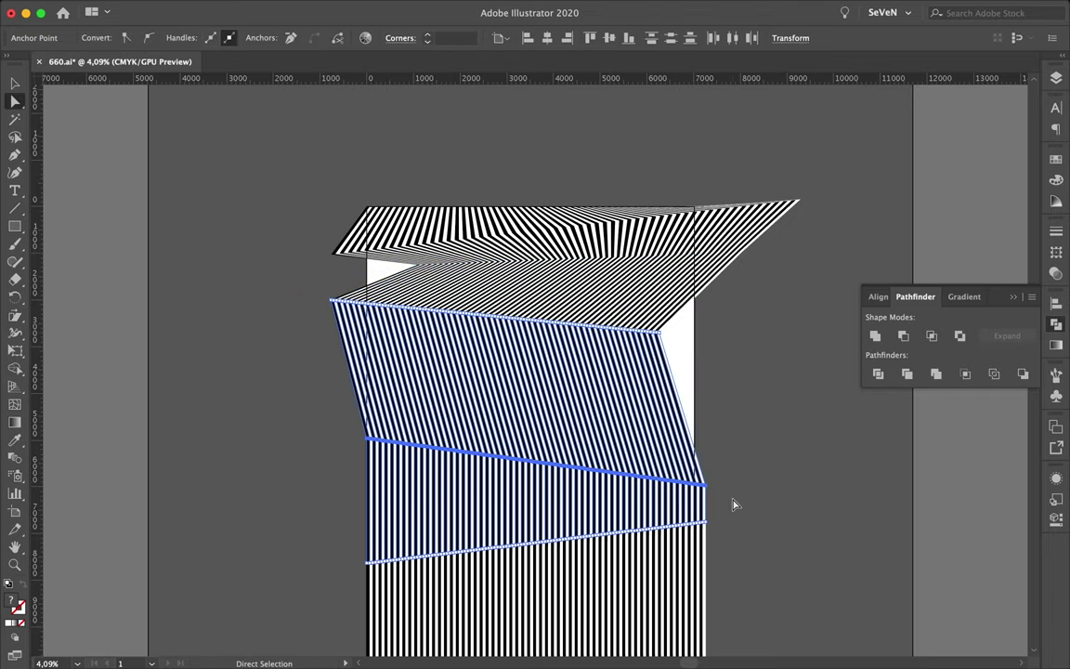
click(14, 302)
drag(442, 414, 478, 418)
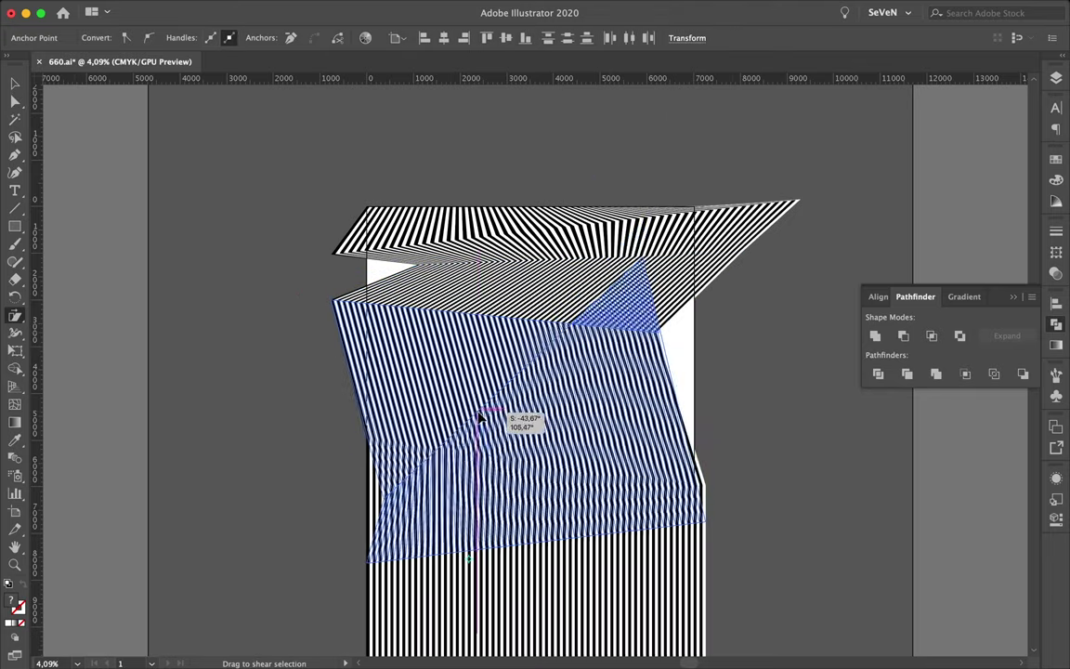
key(a)
click(723, 389)
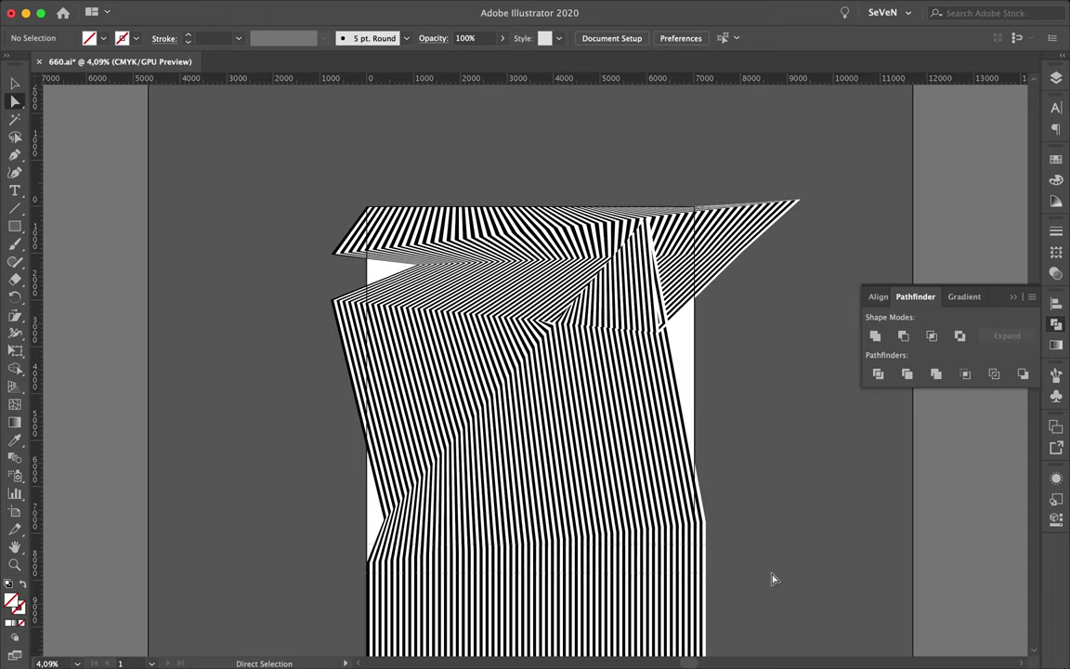
Step: Shear the middle stripe bands steeply
click(474, 513)
shift+click(474, 513)
drag(472, 511, 516, 483)
scroll(558, 372, down, 2)
Step: Shear the bottom stripe band into a triangle
key(a)
click(716, 573)
click(15, 315)
drag(477, 526, 733, 593)
Step: Shear the lower triangular piece into a sharper wedge
key(a)
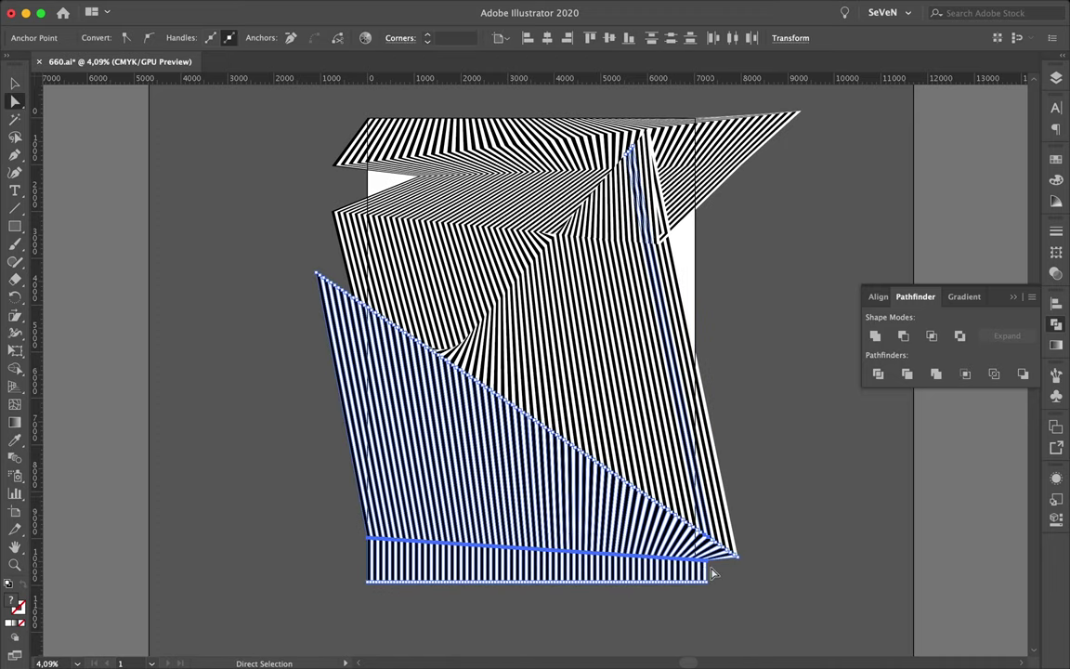
scroll(713, 573, up, 2)
scroll(701, 539, up, 3)
scroll(721, 535, down, 4)
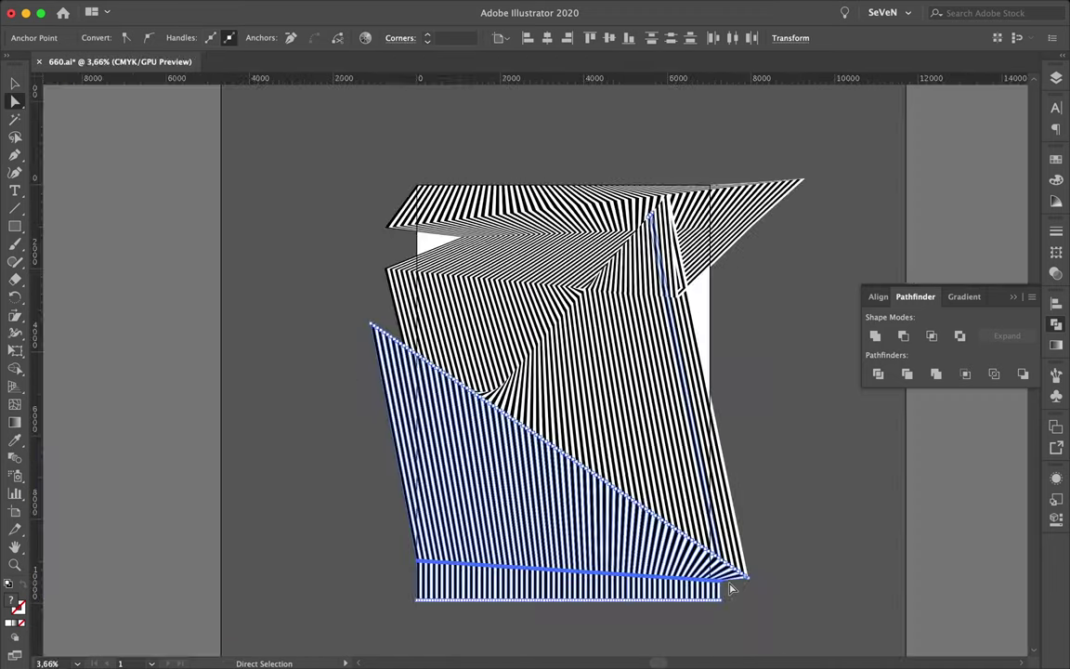
click(16, 318)
drag(650, 557, 597, 554)
scroll(598, 554, up, 3)
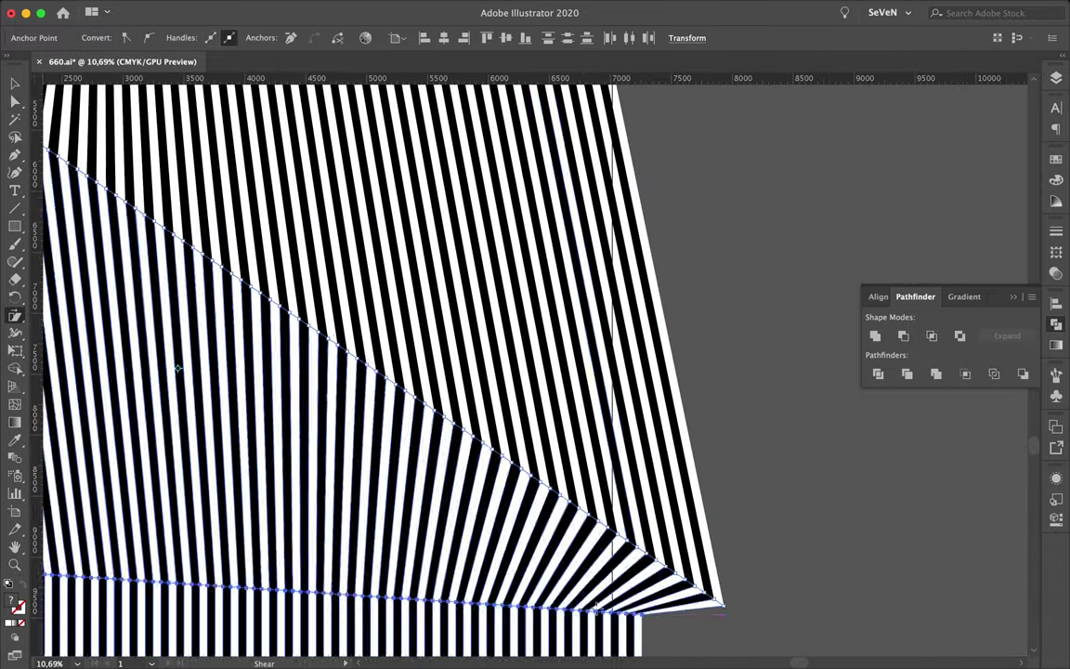
drag(521, 602, 525, 604)
scroll(673, 613, down, 2)
Step: Fan and fold the bottom band out to the left
key(a)
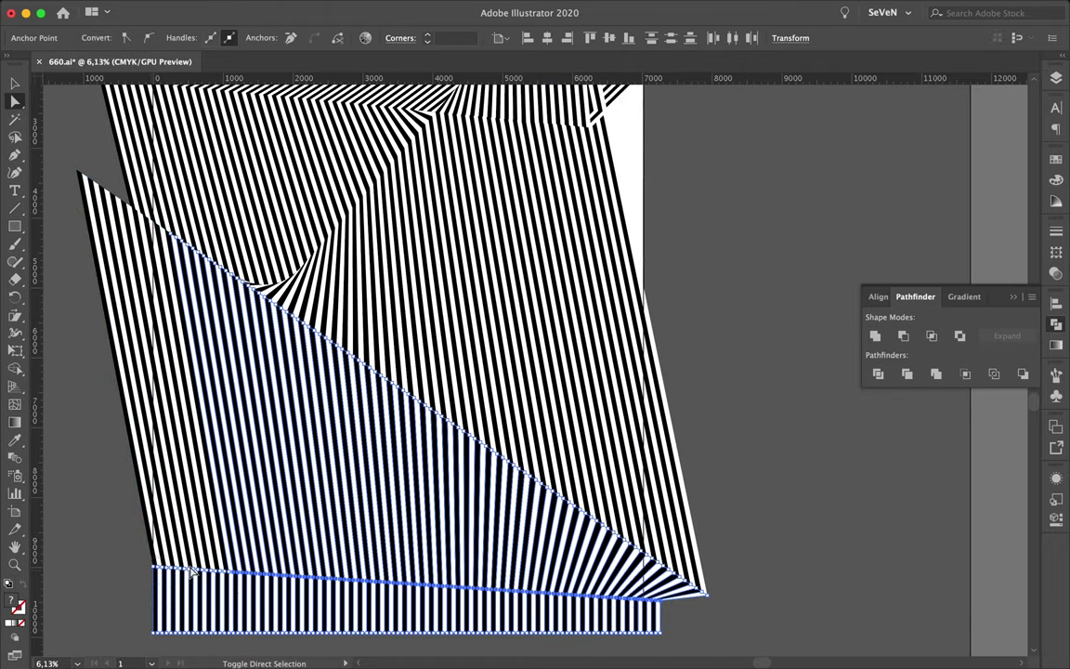
click(16, 317)
drag(399, 574, 432, 543)
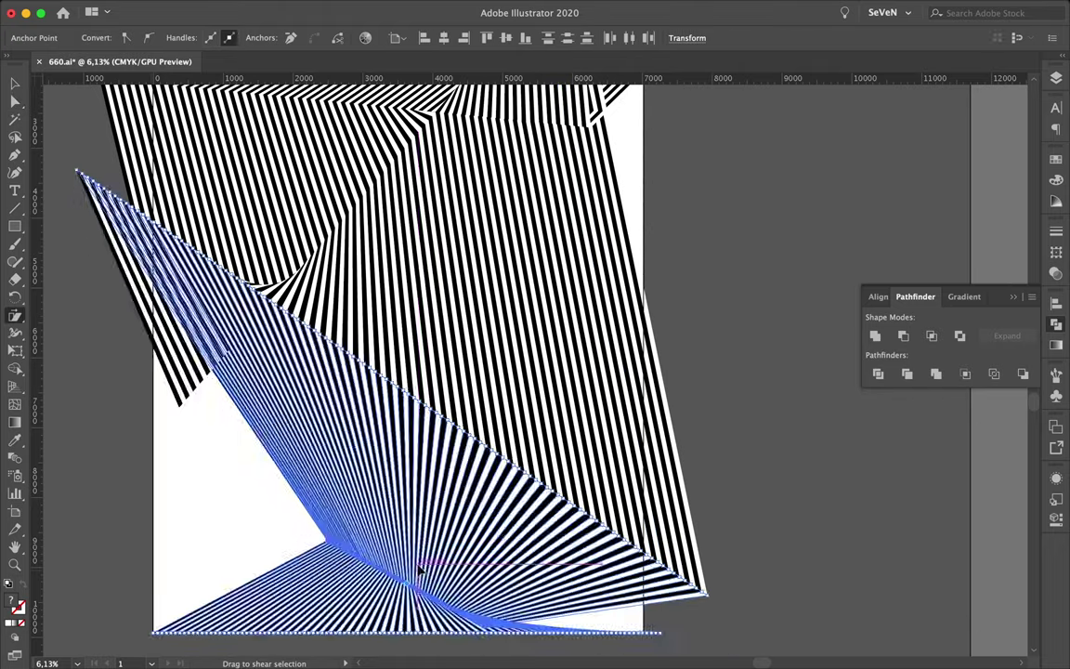
scroll(411, 544, down, 2)
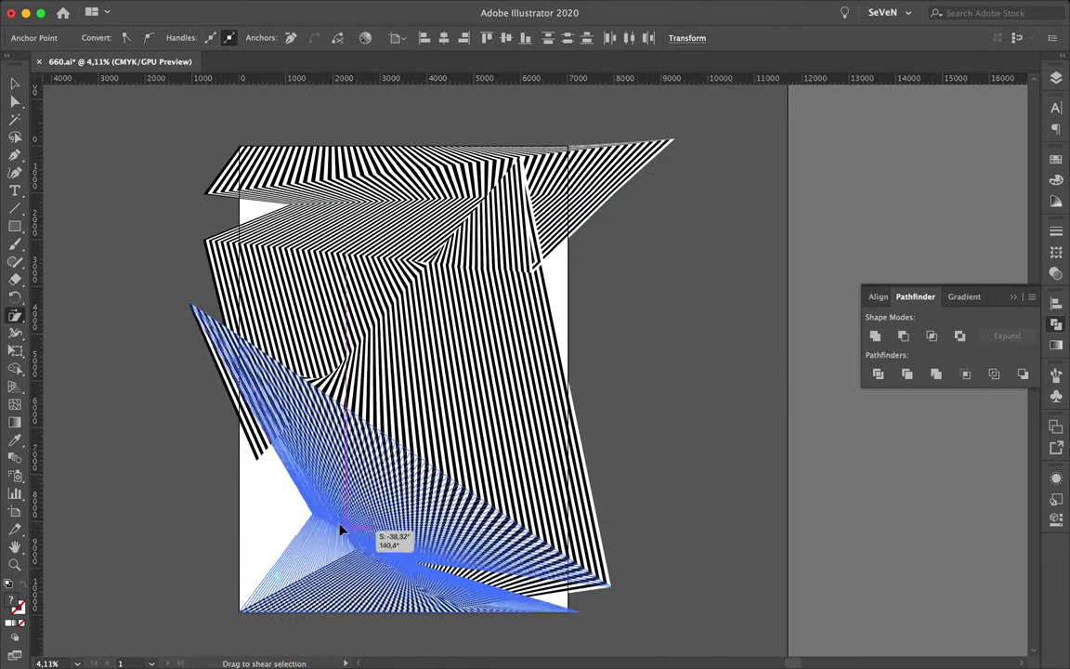
drag(432, 543, 318, 521)
Step: Select all the folded artwork and fit the whole artboard in view
key(ctrl+shift+a)
key(ctrl+0)
key(v)
key(ctrl+a)
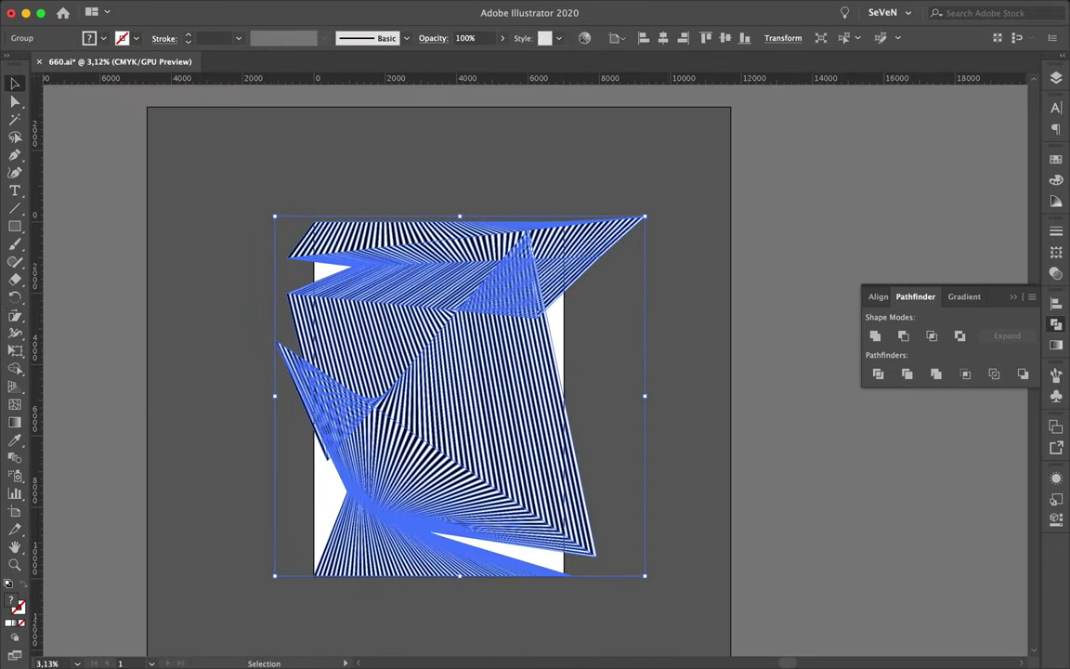
Step: Open the Layers panel and try the Crystallize distortion and its settings
key(F7)
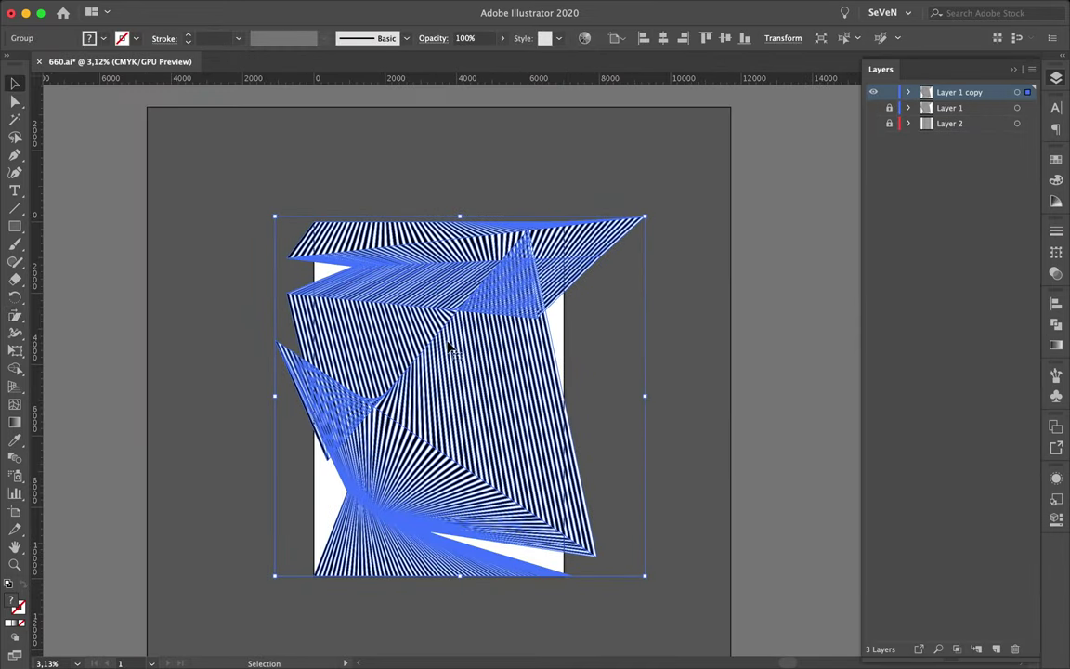
drag(15, 333, 84, 439)
scroll(358, 269, up, 3)
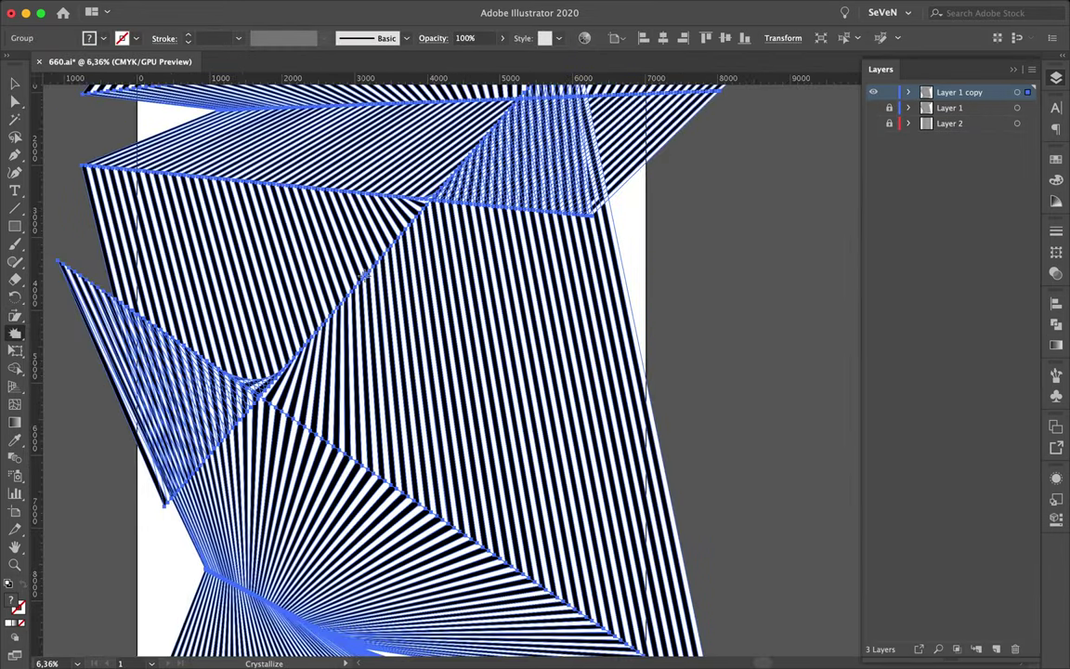
key(ctrl+shift+a)
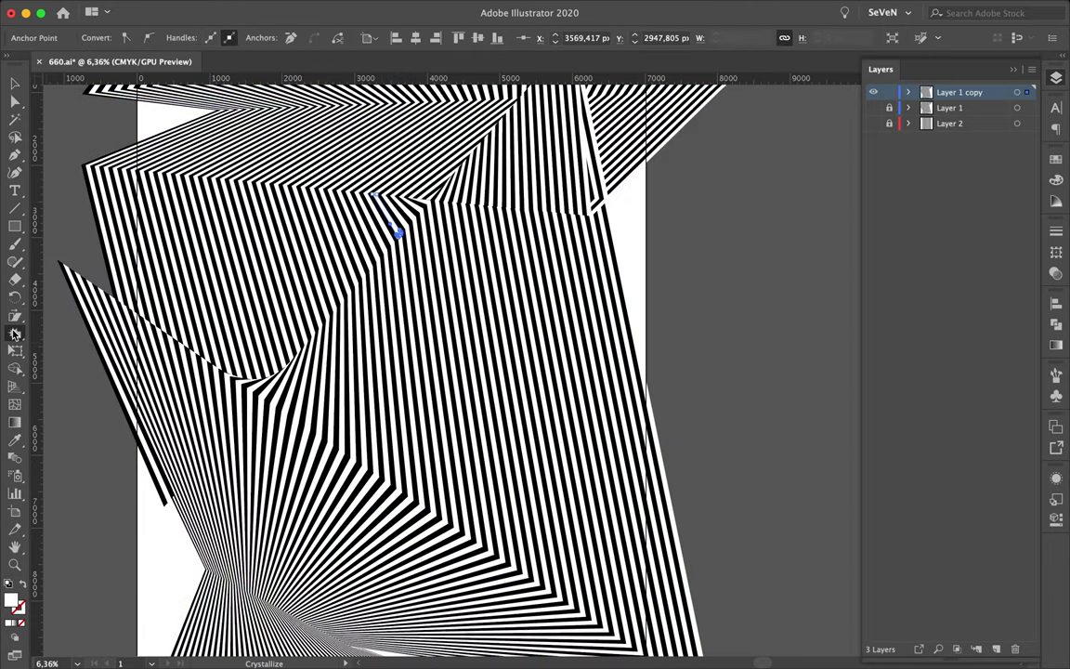
key(Return)
key(Return)
drag(15, 332, 91, 440)
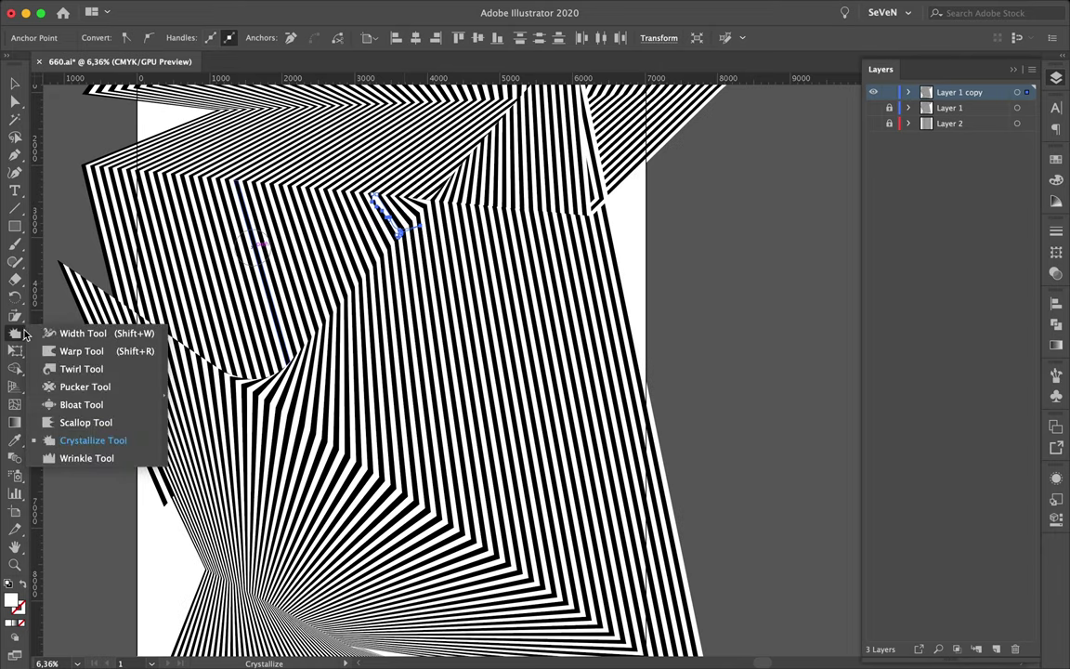
Step: Select the whole striped artwork and bloat a trail of blobs across the stripes
key(v)
scroll(381, 269, down, 3)
scroll(381, 270, up, 3)
key(ctrl+a)
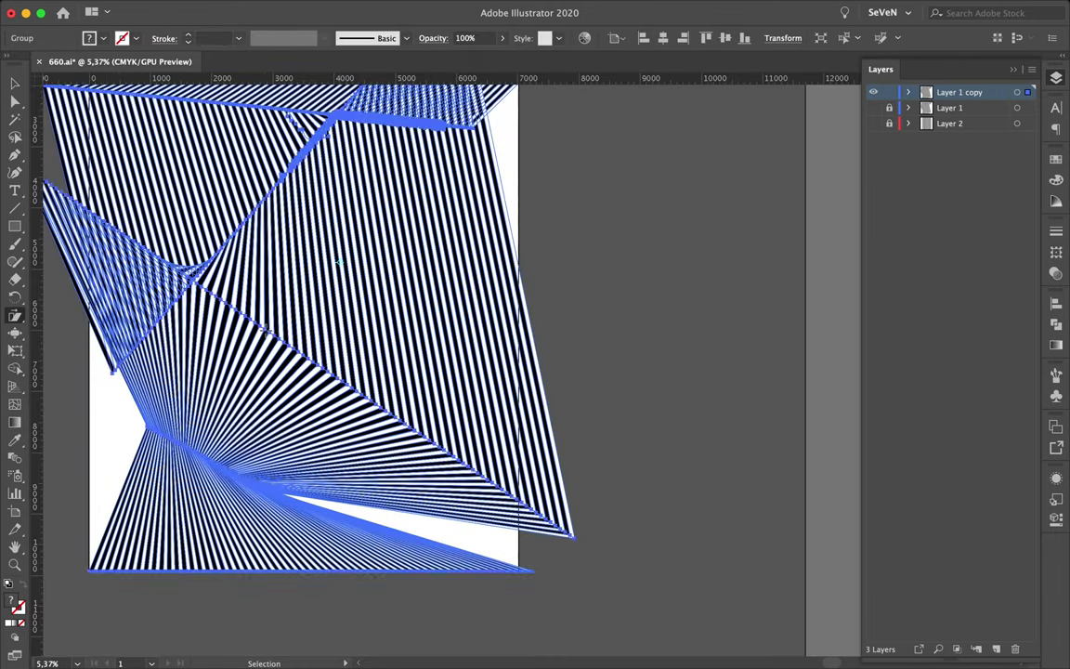
click(15, 335)
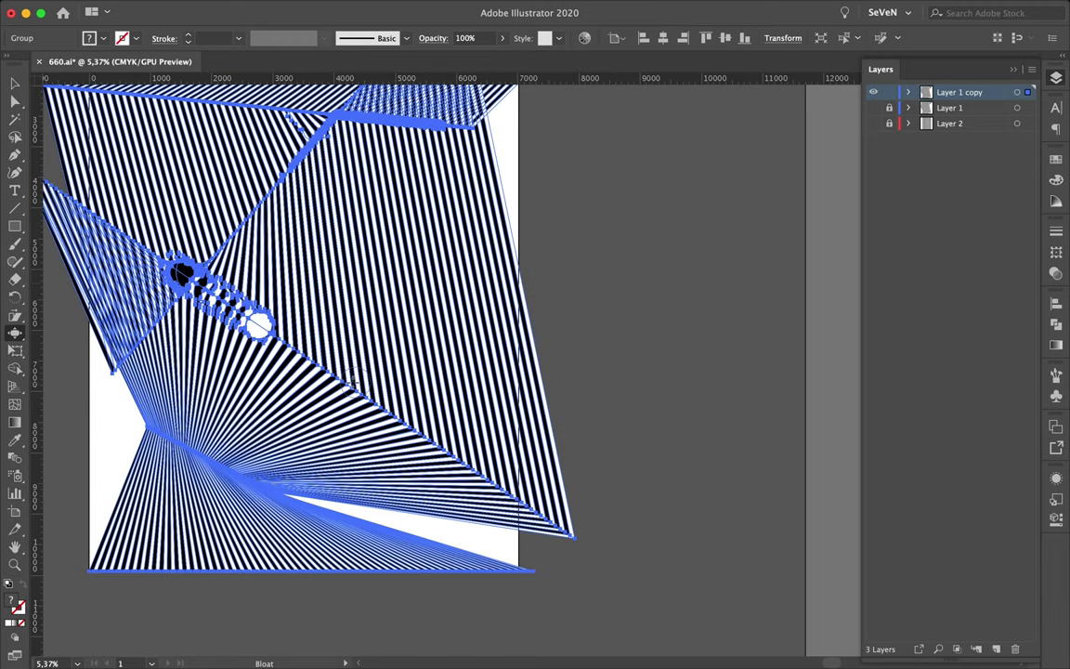
drag(182, 274, 631, 464)
Step: Adjust the Bloat brush settings and bloat blobs into the lower-left and upper stripes
key(a)
click(631, 463)
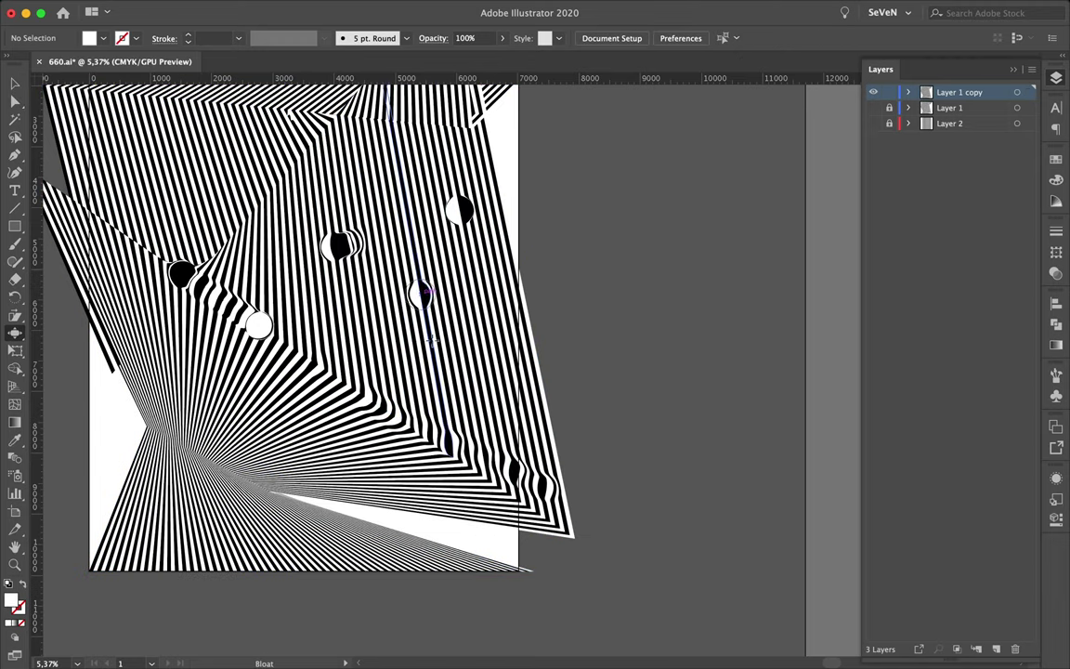
double_click(16, 332)
key(Return)
click(131, 457)
scroll(131, 458, up, 3)
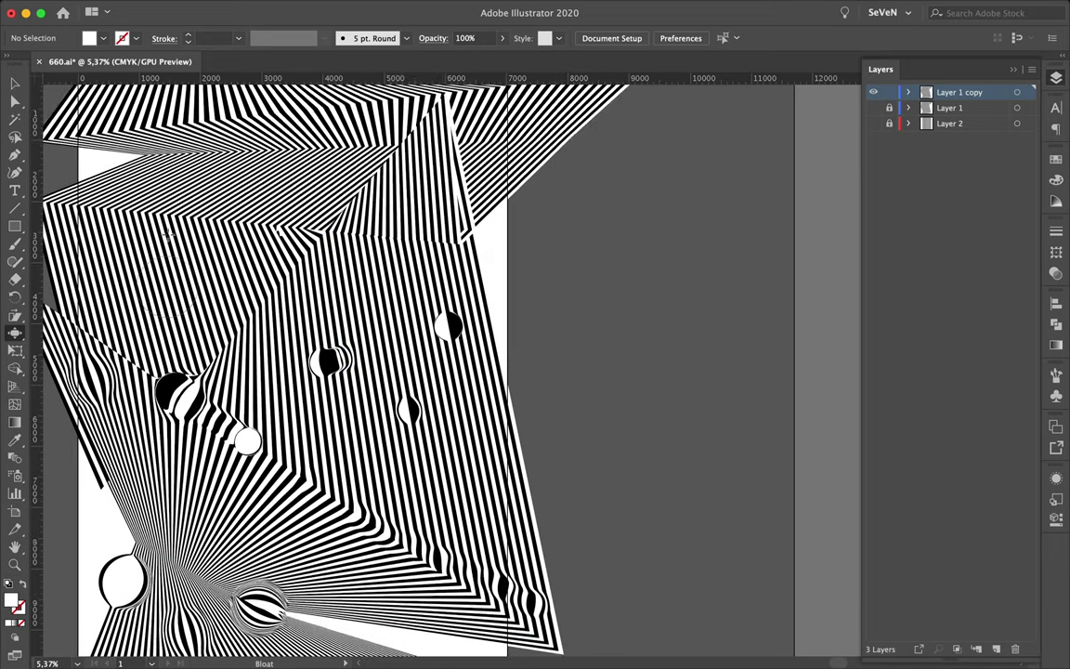
click(269, 243)
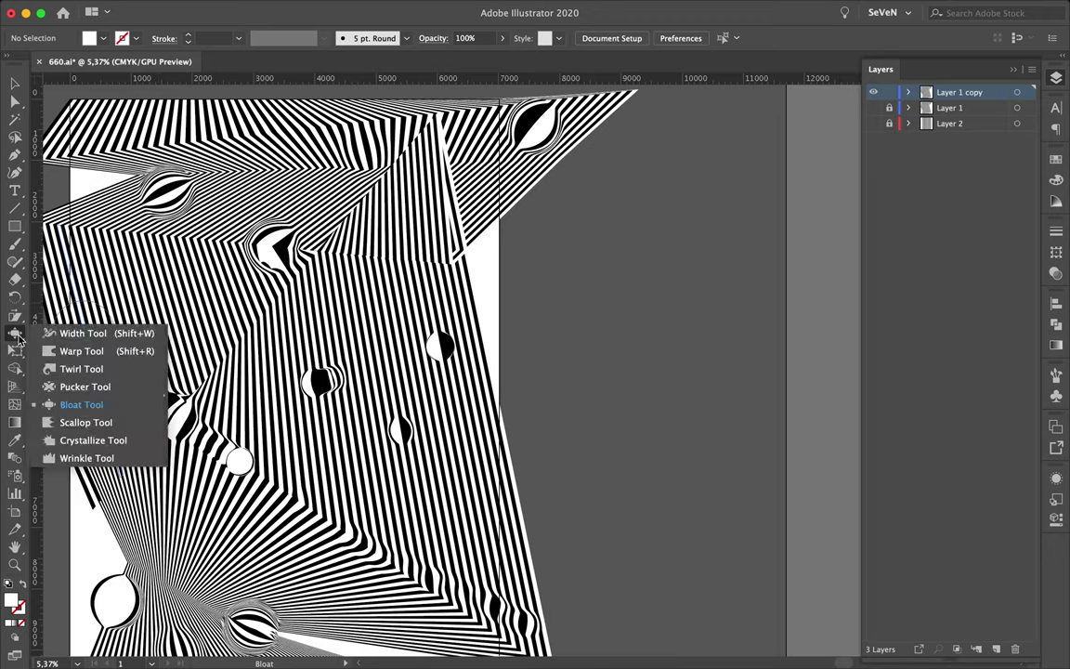
double_click(15, 334)
Step: Confirm the 1000 px bloat brush size and twirl a swirl into the middle stripes
key(Tab)
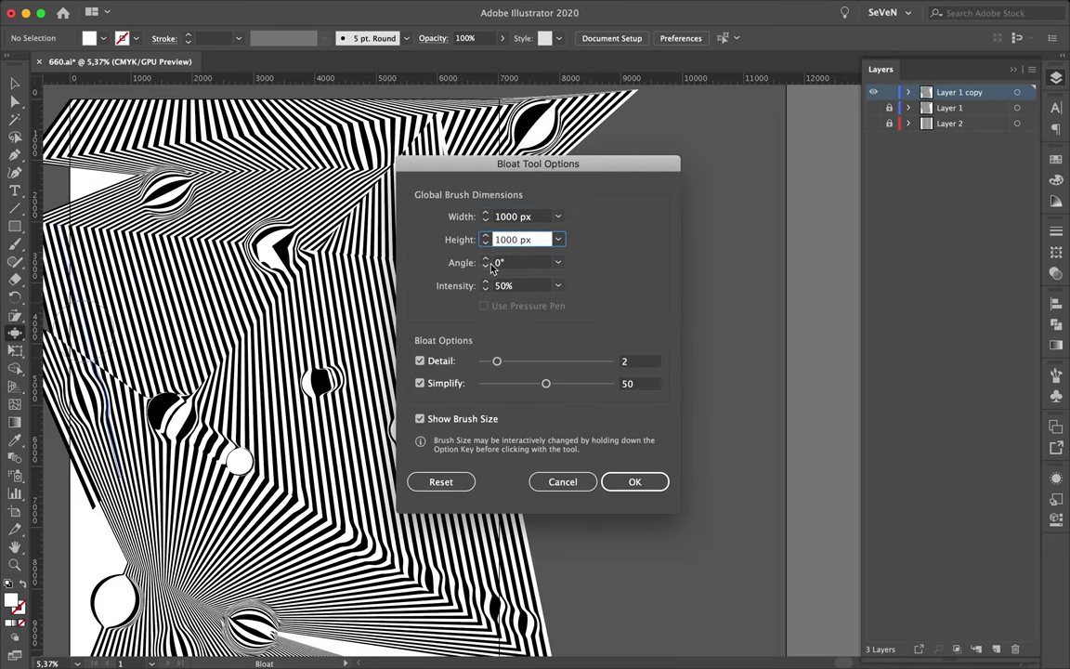
click(635, 481)
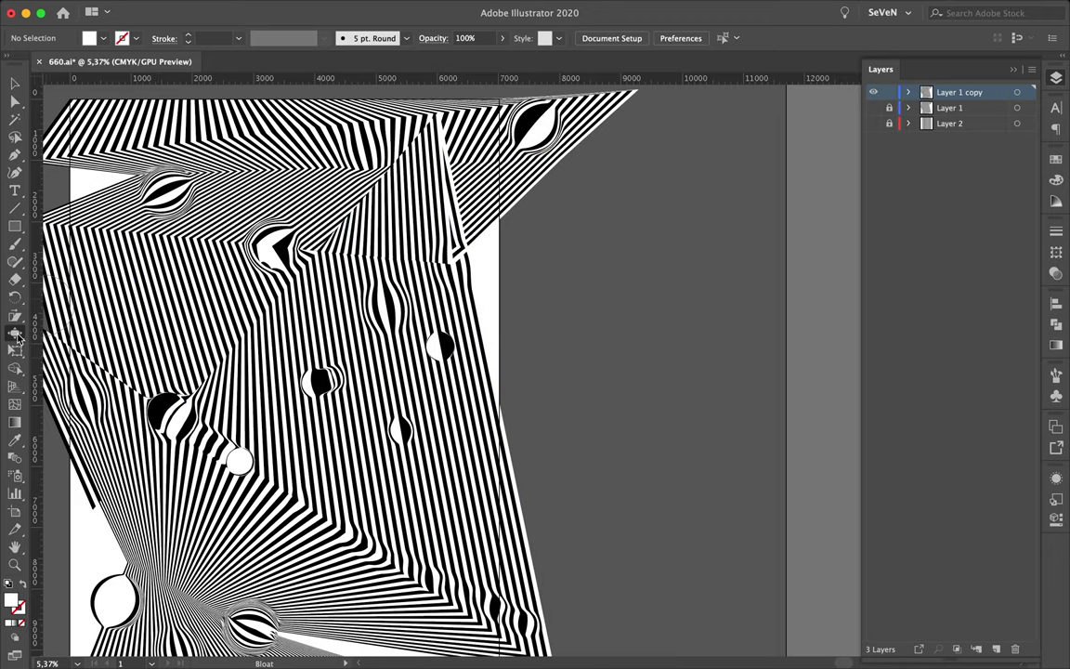
click(339, 462)
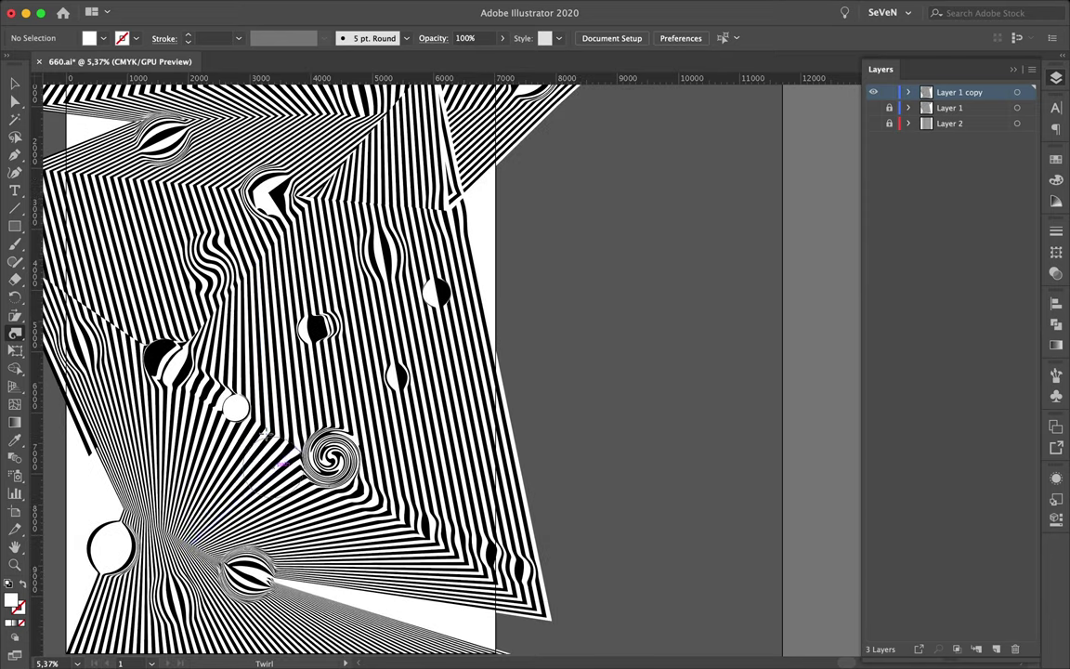
scroll(466, 592, down, 3)
Step: Pucker the stripes at several spots across the lower middle, bottom and left edge
drag(16, 333, 65, 348)
click(217, 398)
click(250, 422)
click(394, 511)
click(314, 419)
click(298, 390)
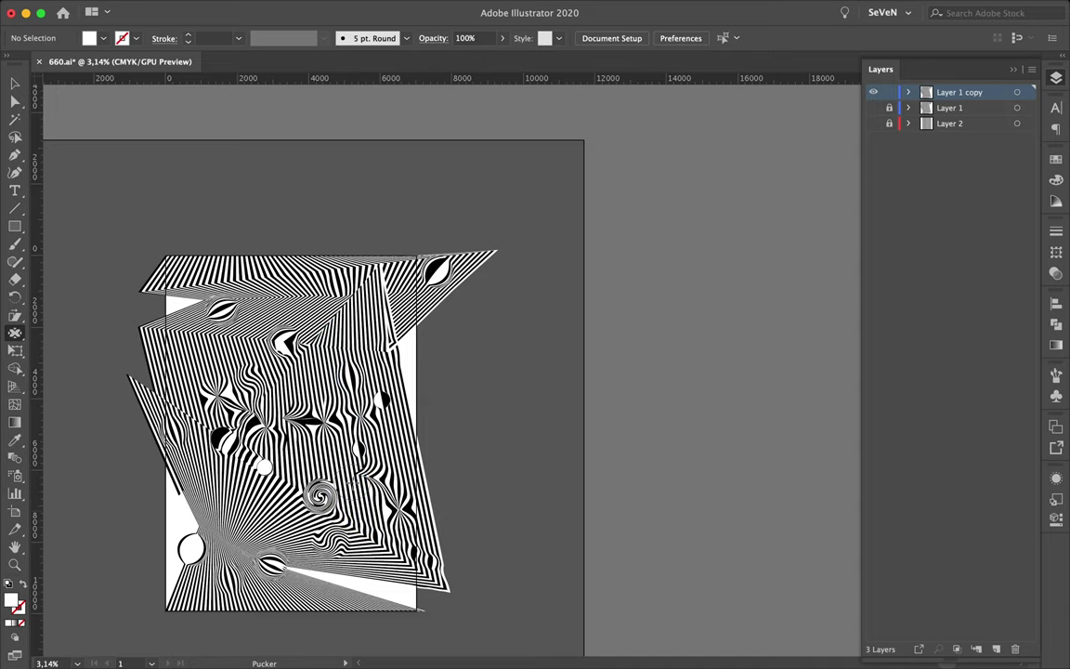
click(232, 437)
click(344, 551)
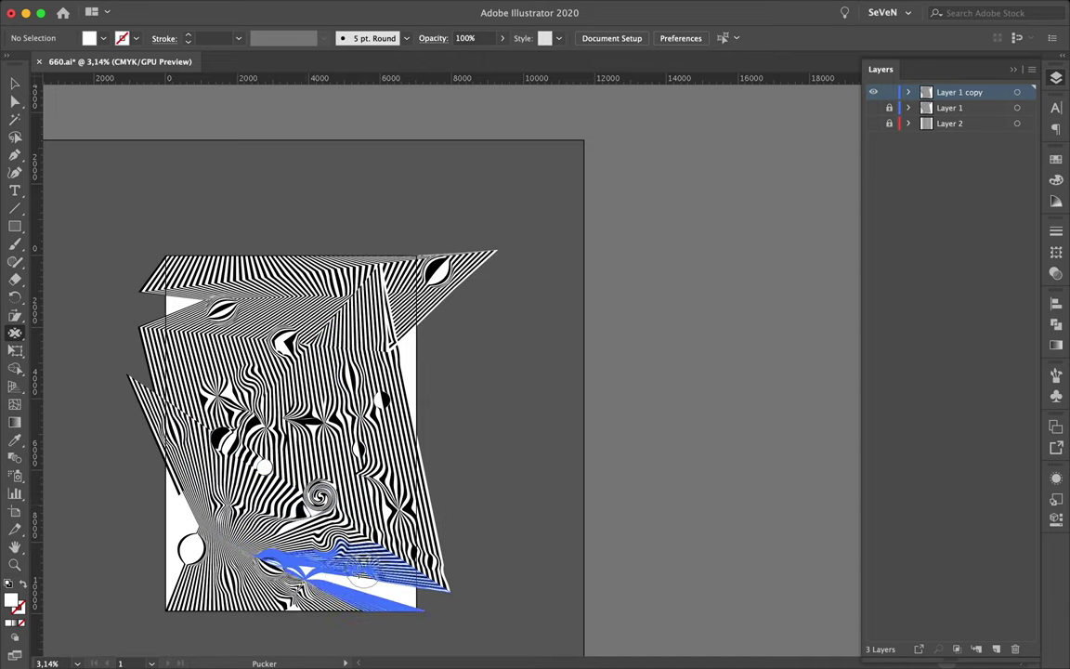
click(180, 522)
Step: Pucker the upper-left edge, the right side and the lower-left stripes
click(223, 456)
click(164, 384)
click(197, 340)
drag(269, 293, 219, 249)
drag(370, 240, 372, 371)
drag(314, 488, 309, 509)
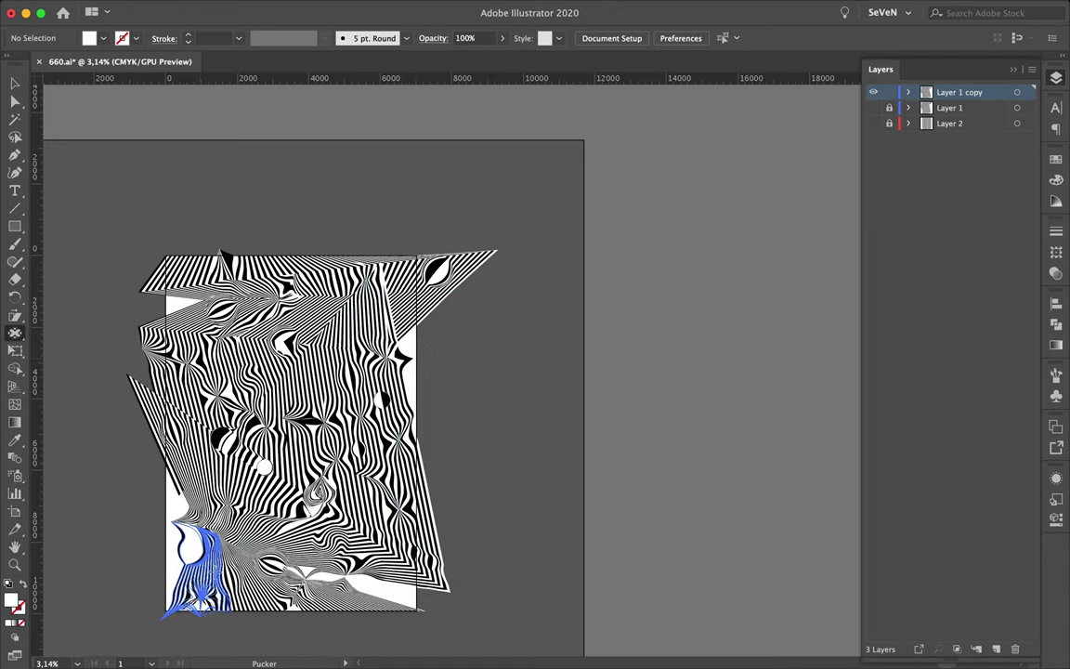
drag(198, 613, 197, 609)
mouse_move(363, 251)
mouse_down()
mouse_move(372, 456)
mouse_move(418, 506)
mouse_up()
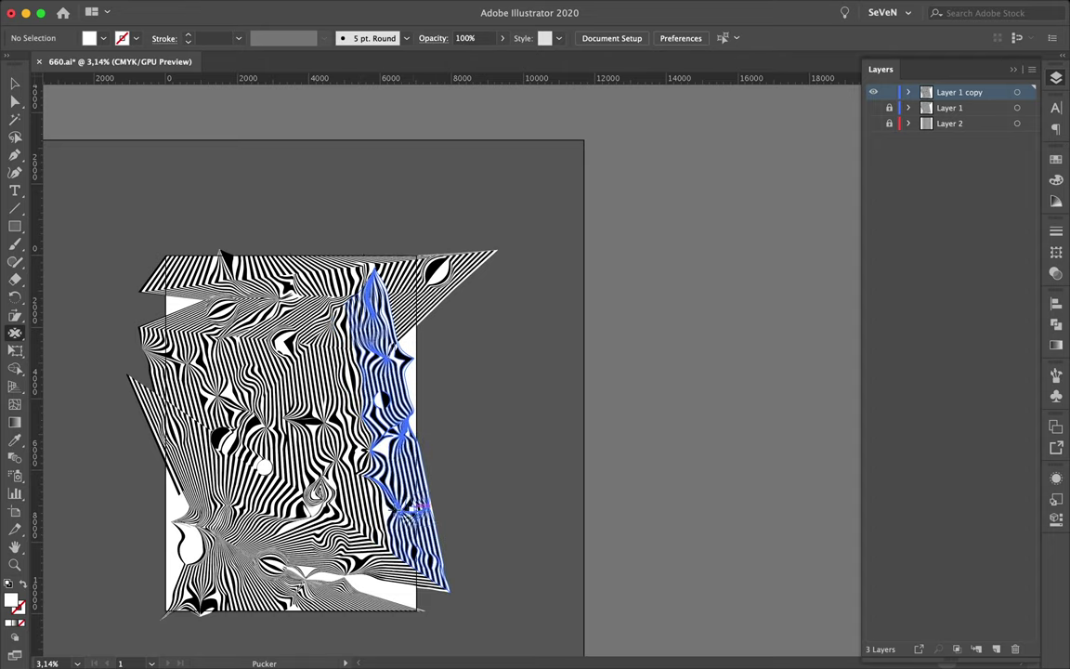
drag(14, 333, 87, 458)
drag(367, 265, 311, 423)
Step: Wrinkle the stripes through the middle and along the right side
scroll(288, 413, up, 3)
drag(386, 369, 293, 335)
drag(346, 503, 363, 520)
scroll(362, 521, down, 2)
drag(376, 381, 426, 434)
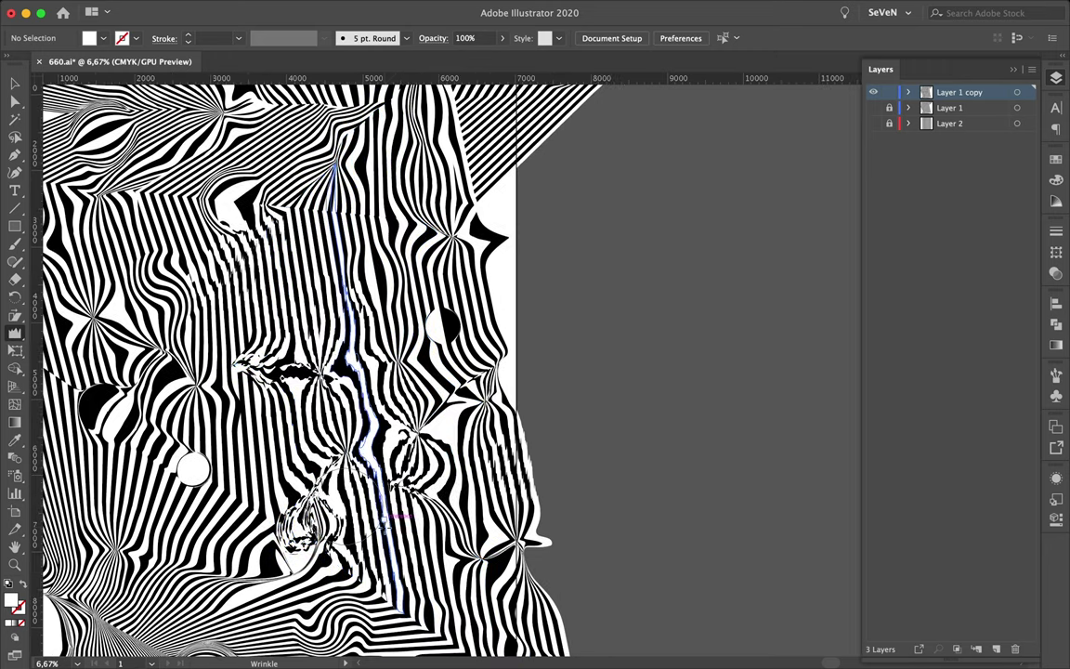
scroll(353, 493, down, 2)
scroll(353, 493, right, 3)
drag(400, 427, 432, 507)
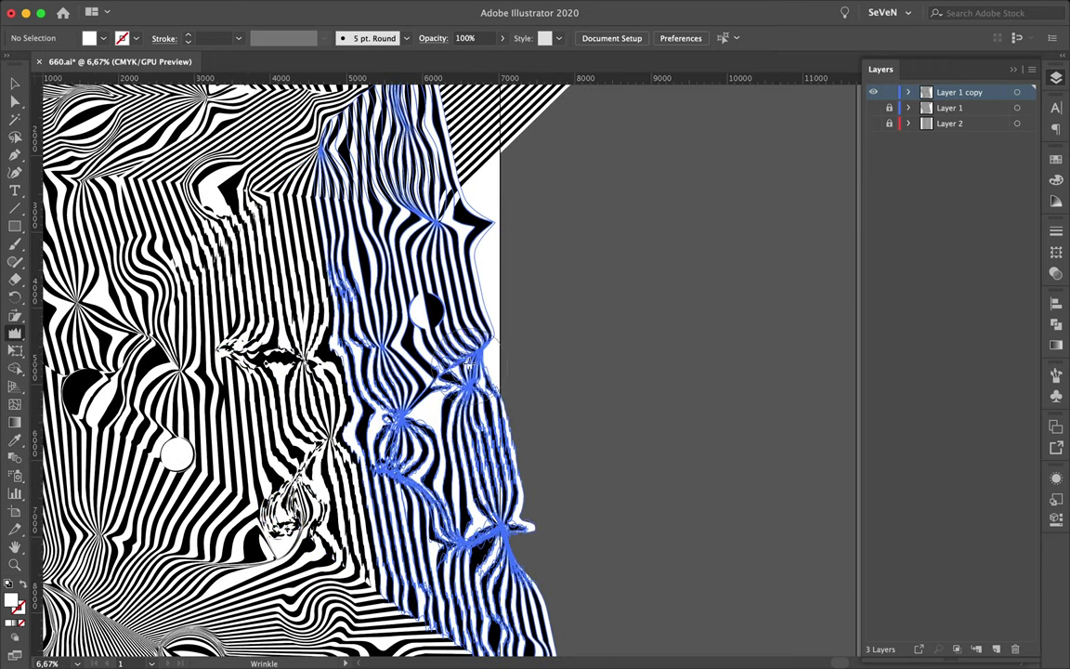
Step: Wrinkle the stripes from upper middle to lower left, the bottom, and the right edge
mouse_move(394, 465)
mouse_down()
mouse_move(546, 614)
mouse_move(537, 581)
mouse_up()
scroll(464, 511, down, 4)
drag(255, 130, 140, 493)
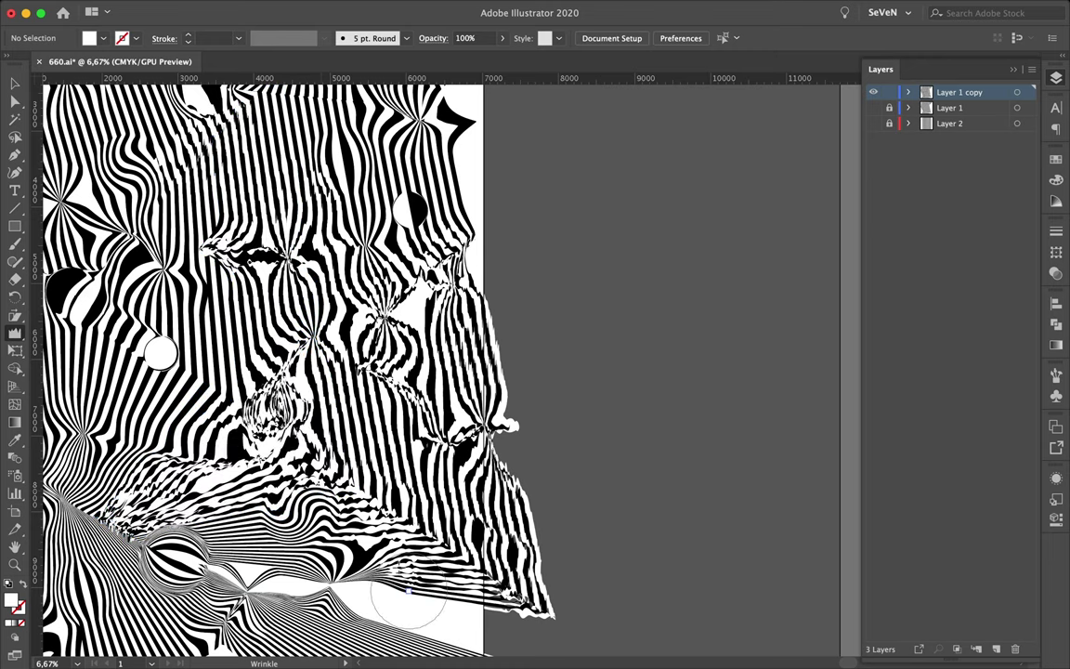
drag(158, 521, 357, 595)
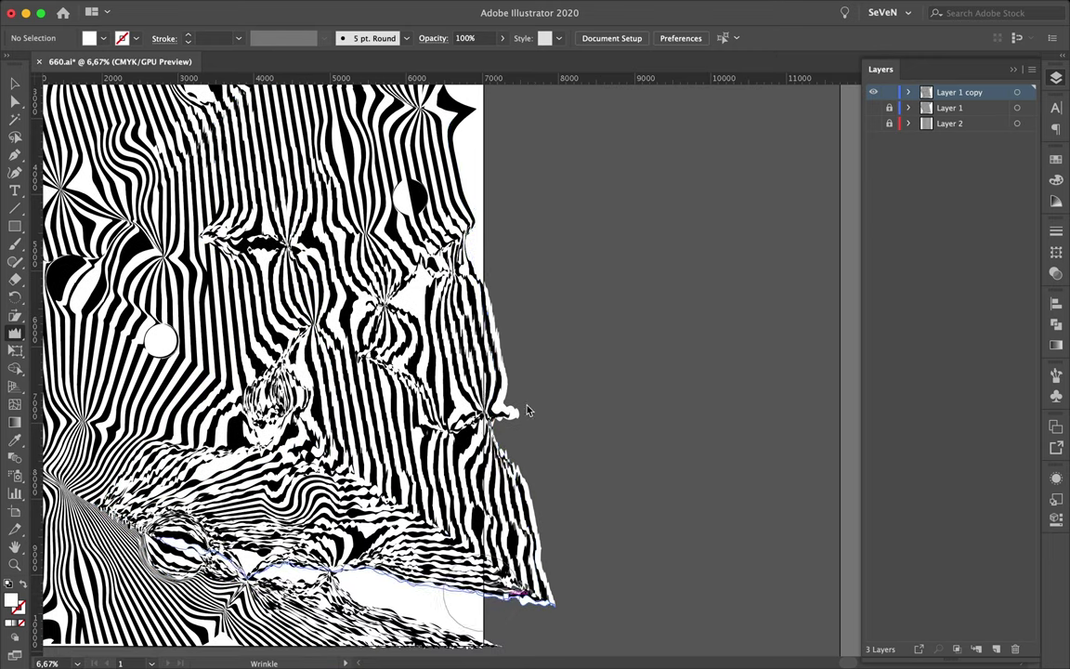
scroll(525, 353, down, 3)
drag(408, 223, 414, 335)
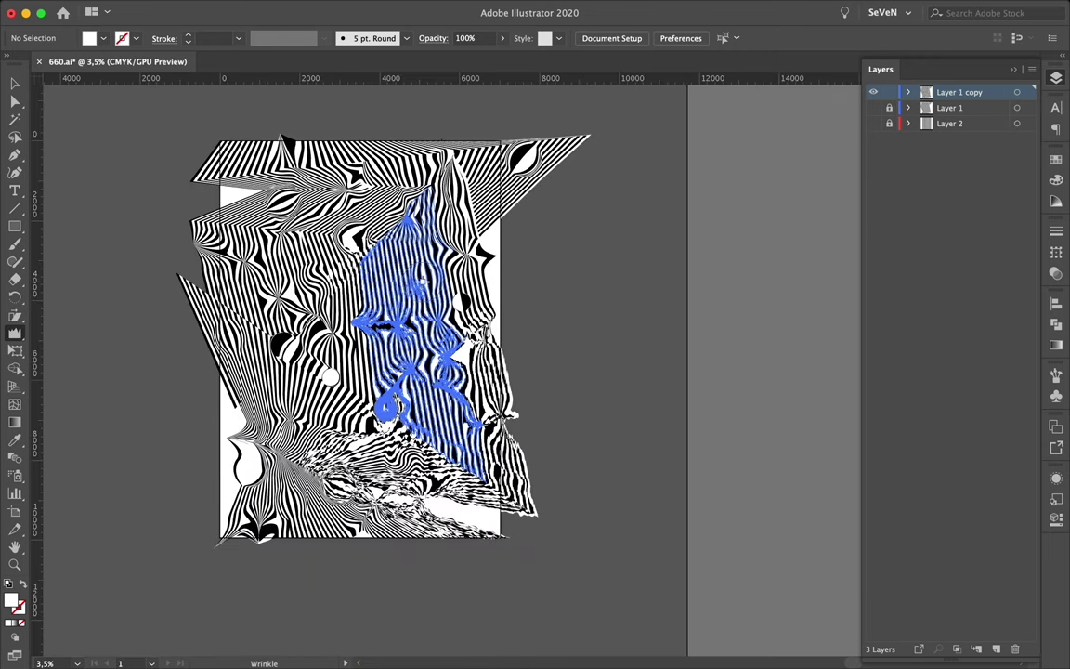
drag(455, 186, 483, 418)
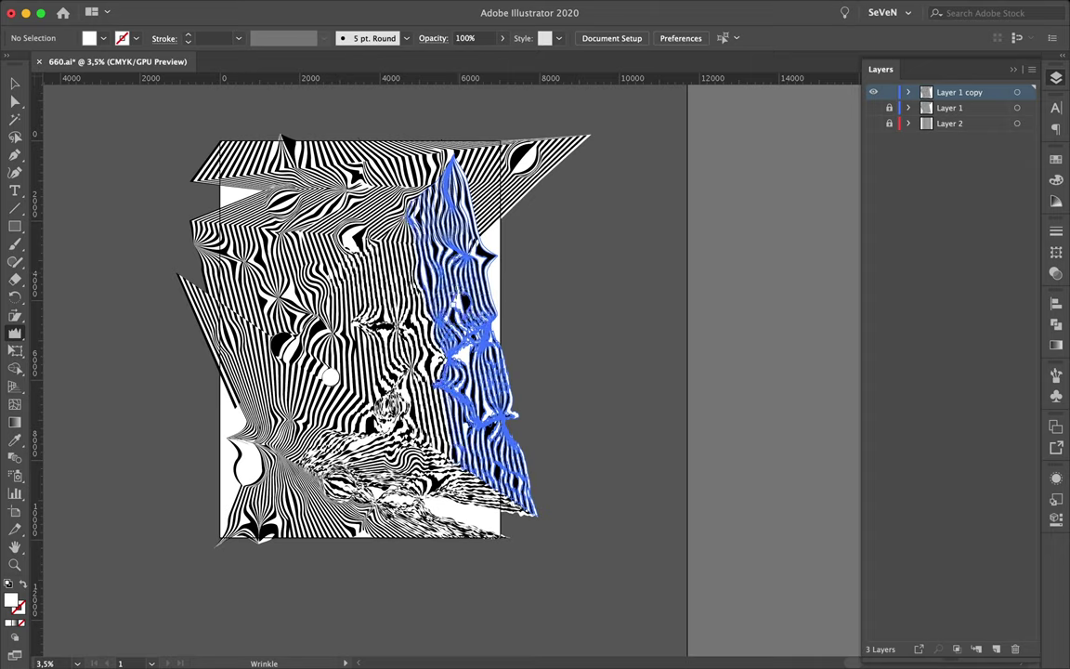
Step: Adjust Wrinkle options, wrinkle the lower-left stripes, and place the art into 2020Black.psd
key(v)
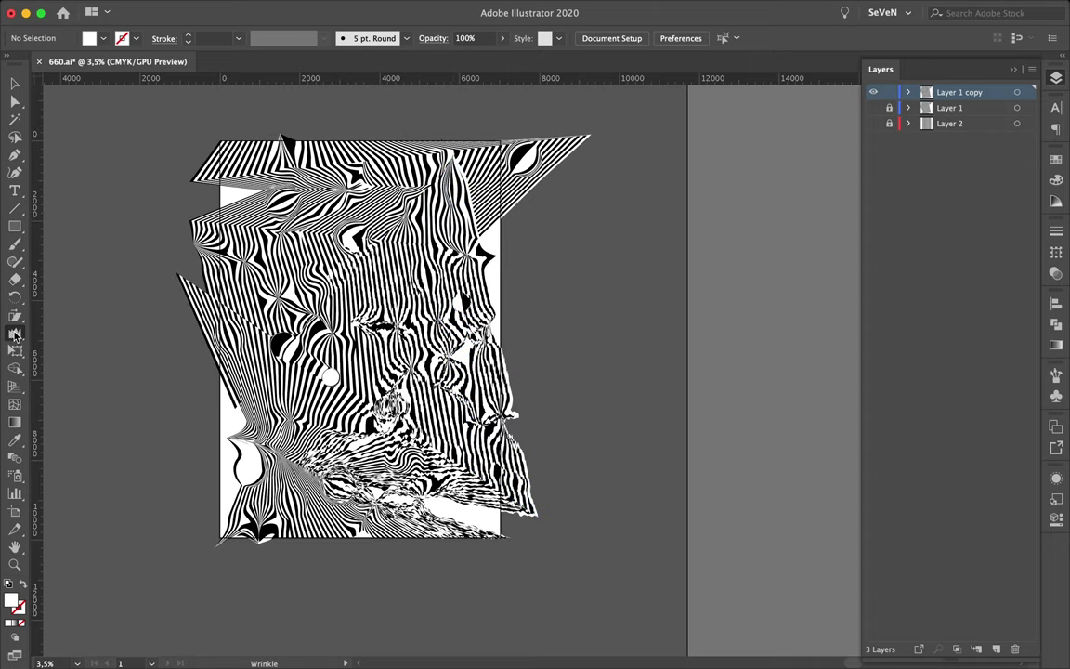
double_click(15, 334)
click(630, 535)
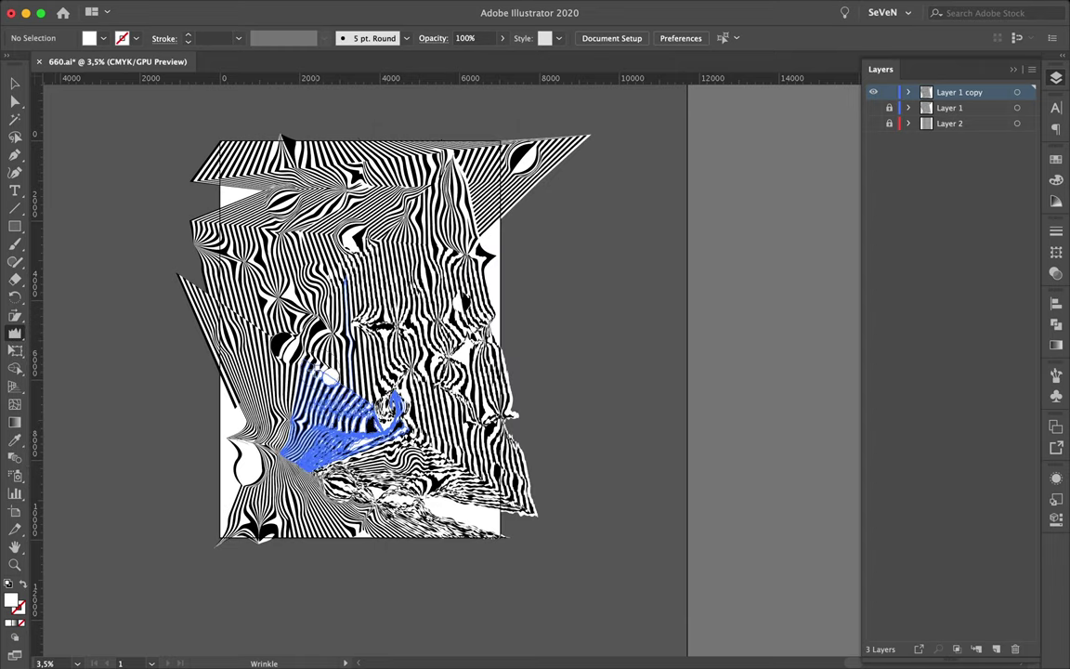
drag(392, 409, 389, 405)
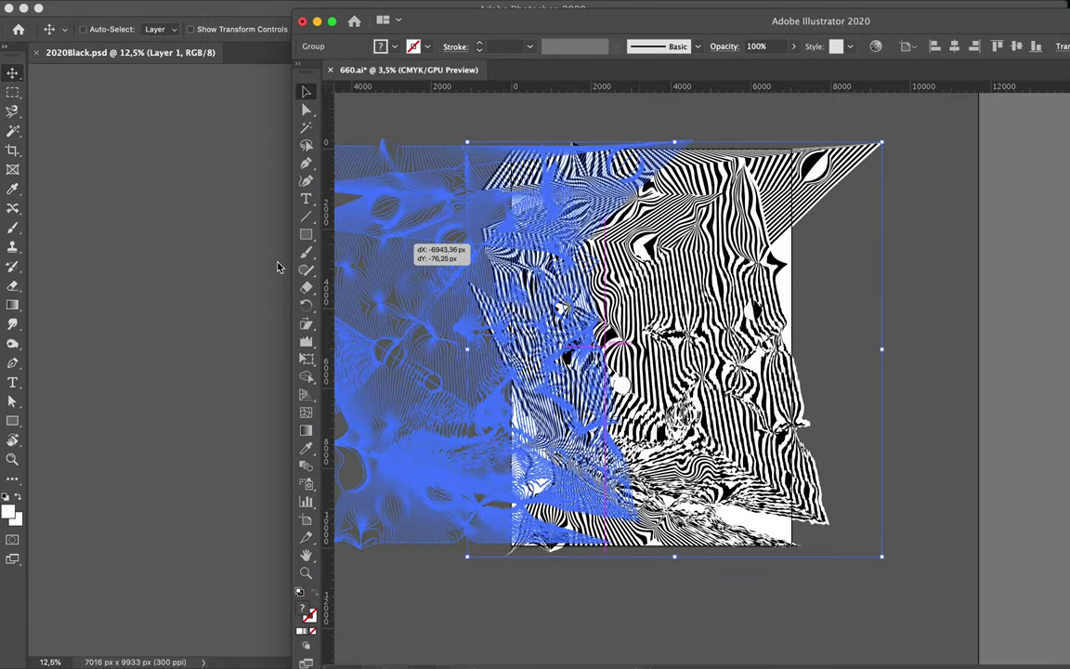
drag(277, 268, 499, 302)
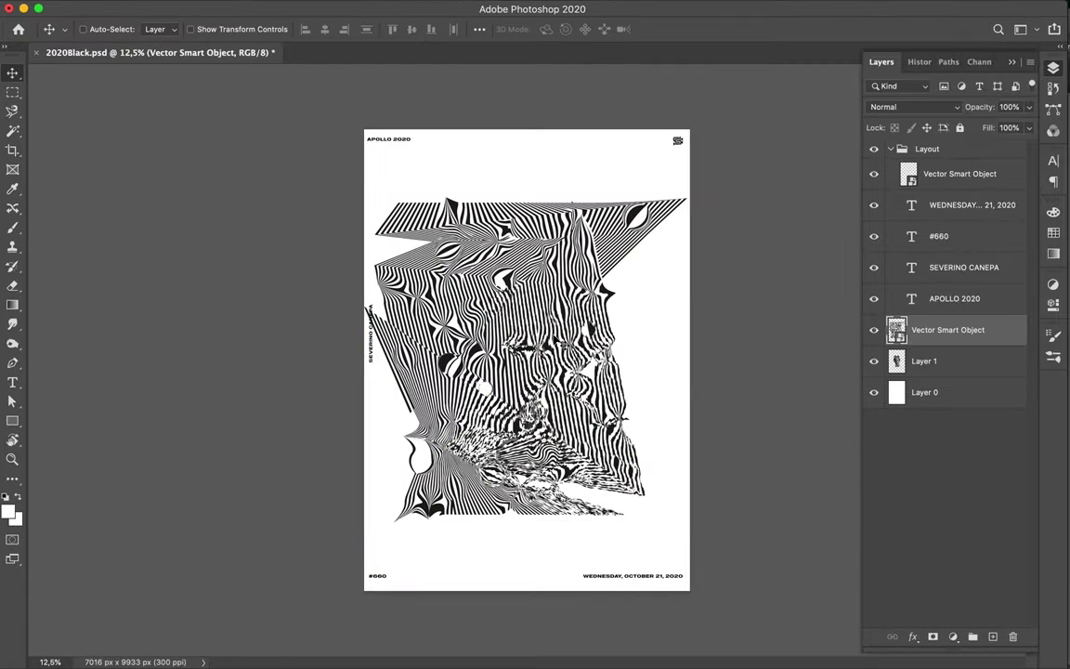
key(Return)
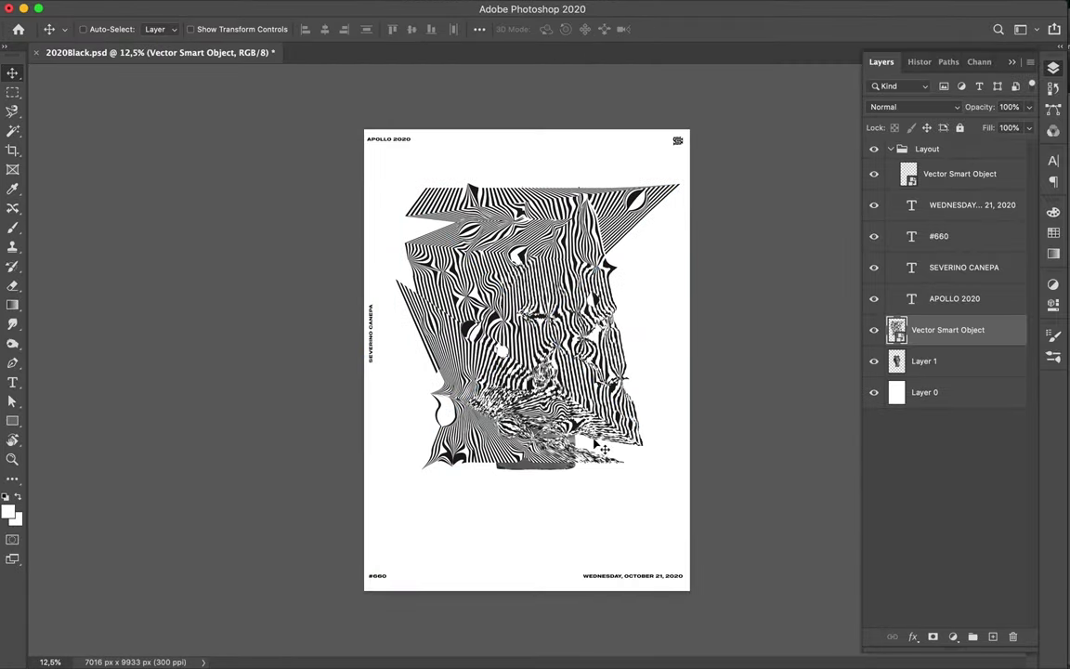
Step: Delete Layer 1 and Layer 0 and hide the Layout group
key(alt+bracketleft)
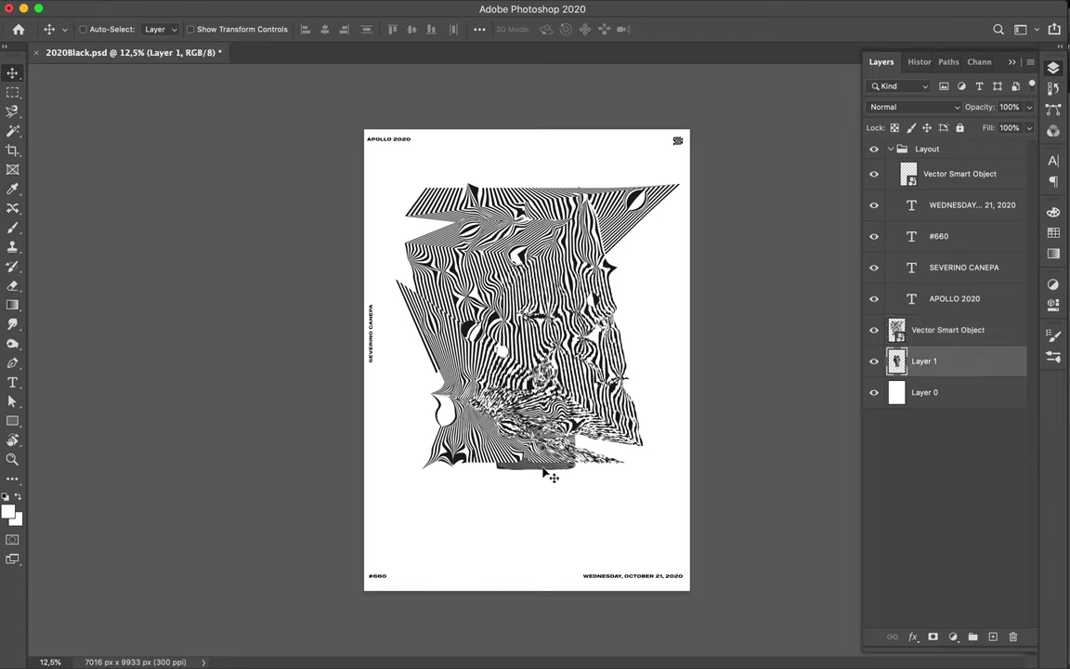
key(Delete)
key(Delete)
click(873, 149)
click(890, 148)
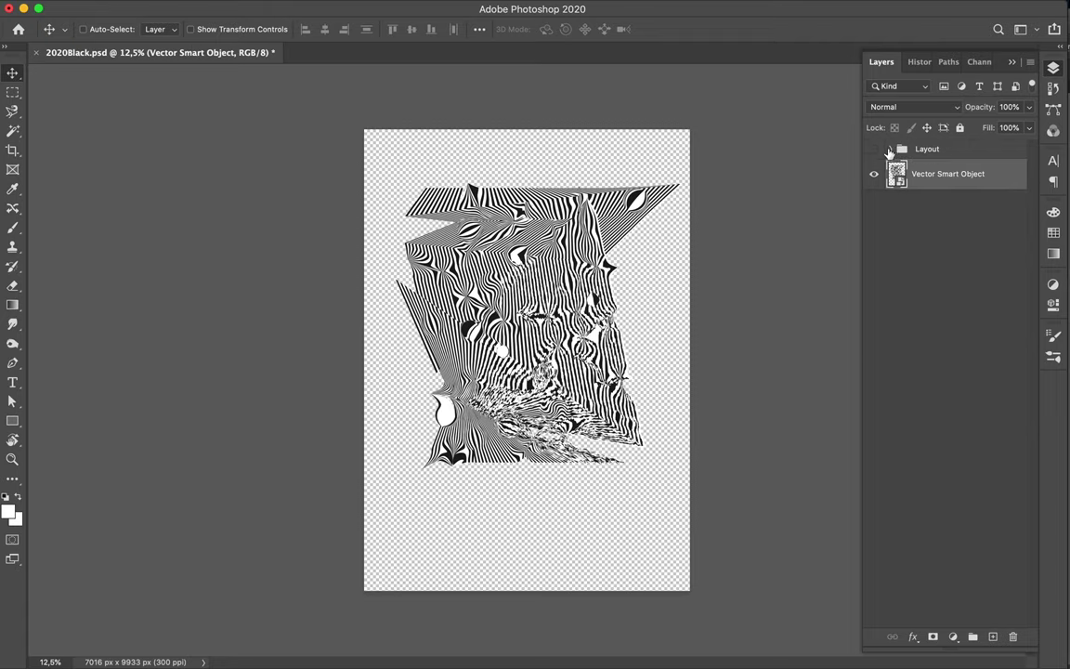
Step: Convert the image to Grayscale, merging layers and discarding colour, then back to RGB Color
click(186, 9)
click(398, 44)
click(450, 233)
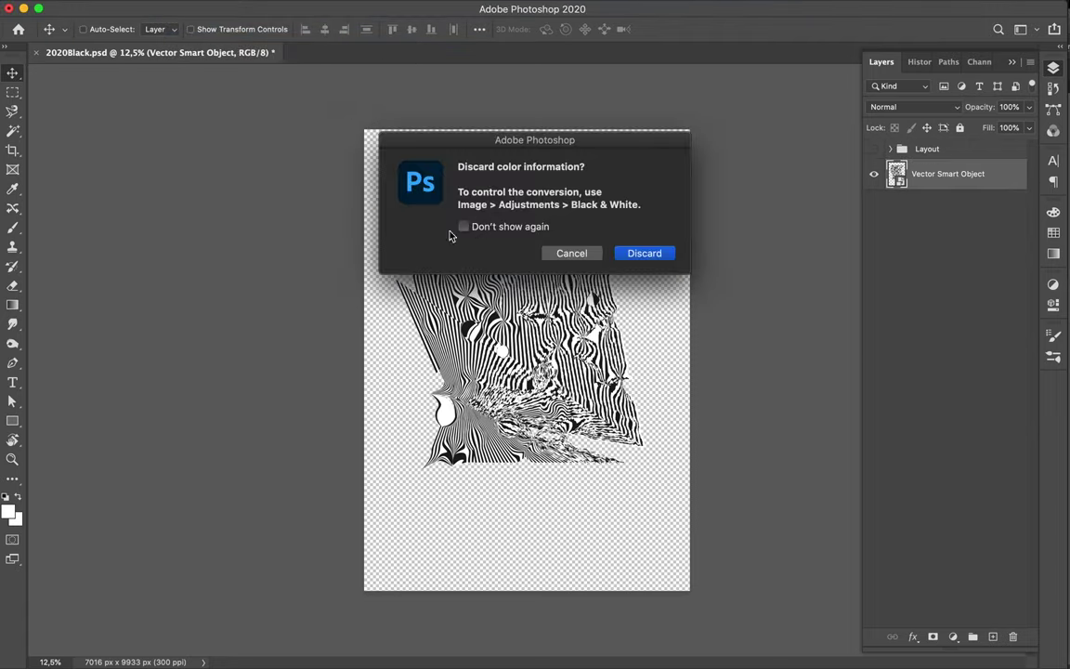
click(646, 254)
click(978, 61)
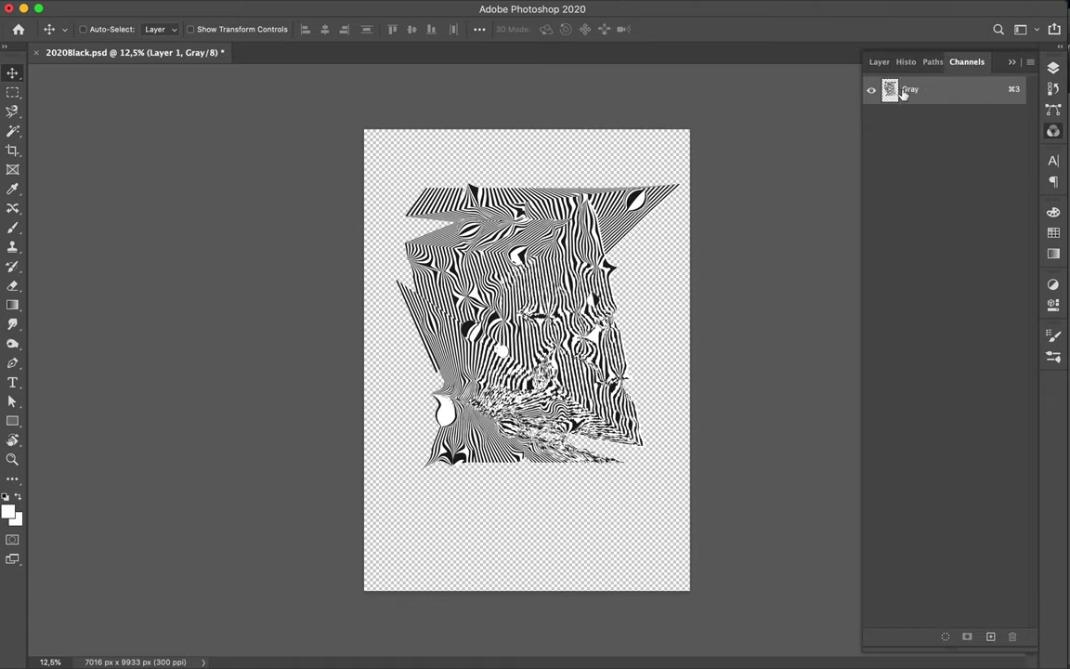
click(229, 9)
click(400, 87)
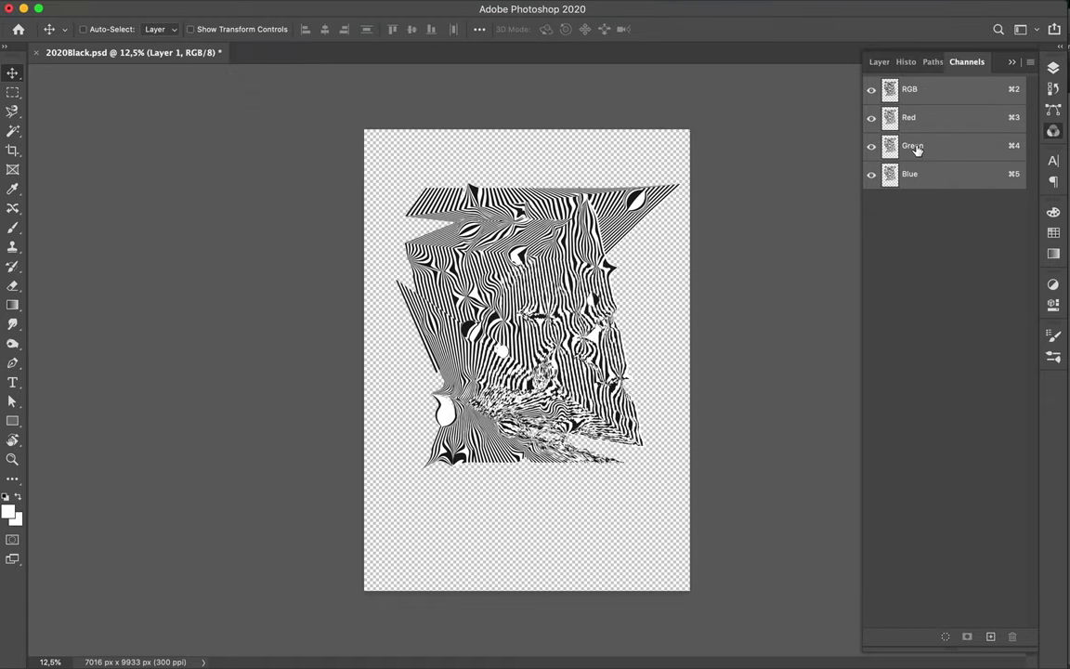
Step: Isolate the Blue and Green channels, undo an accidental extra channel, and return to RGB
click(899, 177)
click(872, 174)
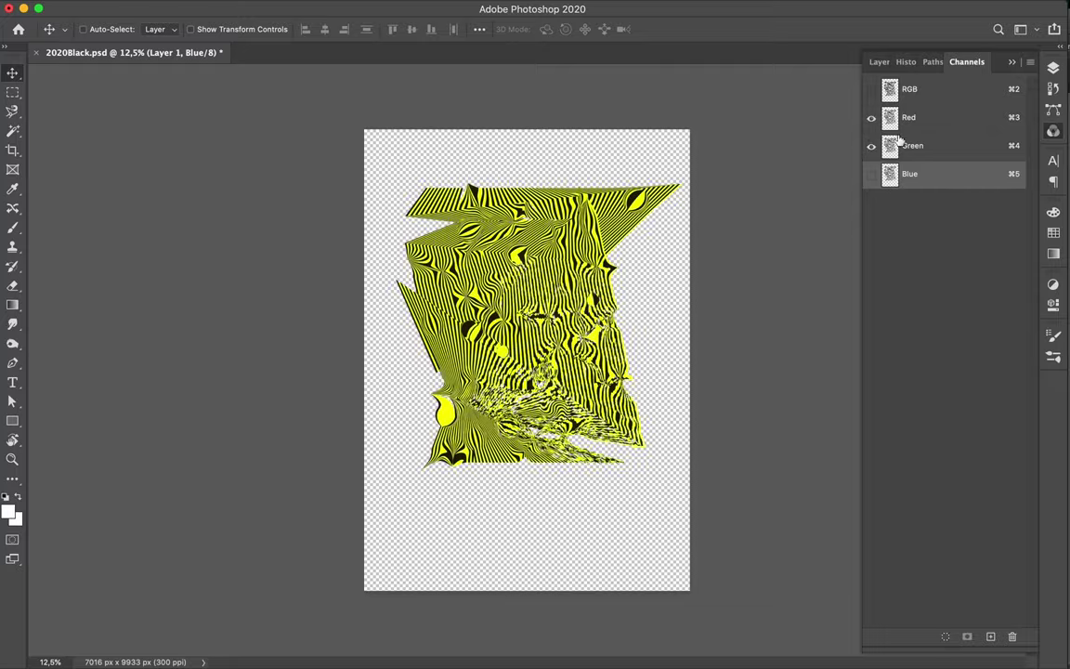
key(super+4)
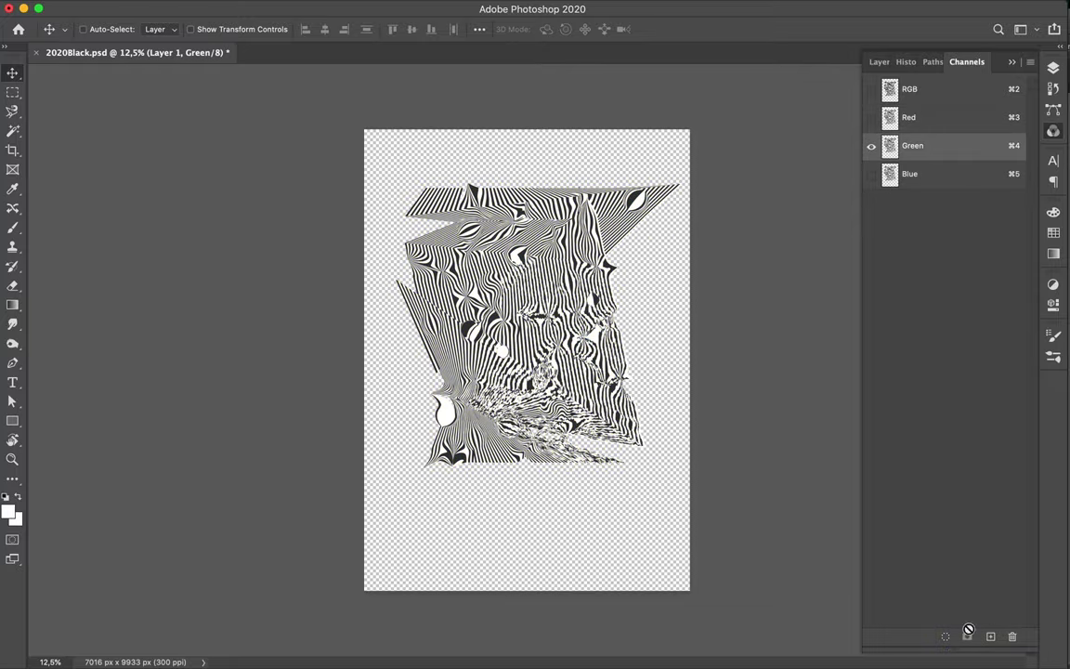
click(990, 638)
key(super+z)
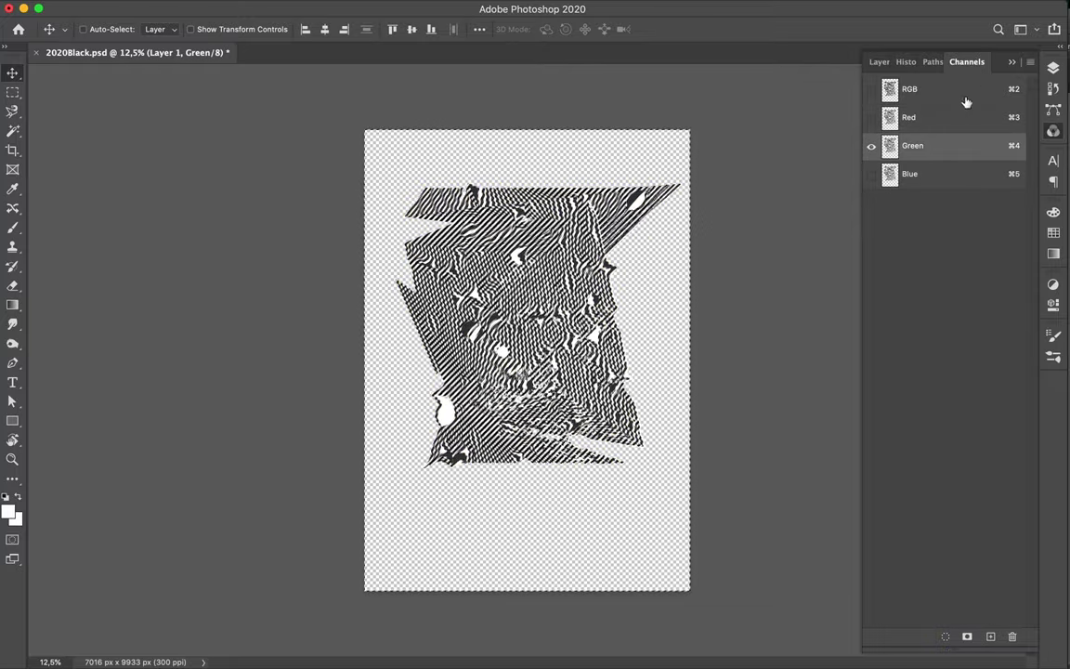
click(962, 89)
Step: Hide Green, select the Red channel and shift its content right, dismissing a nudge warning
key(m)
click(872, 146)
key(super+0)
key(v)
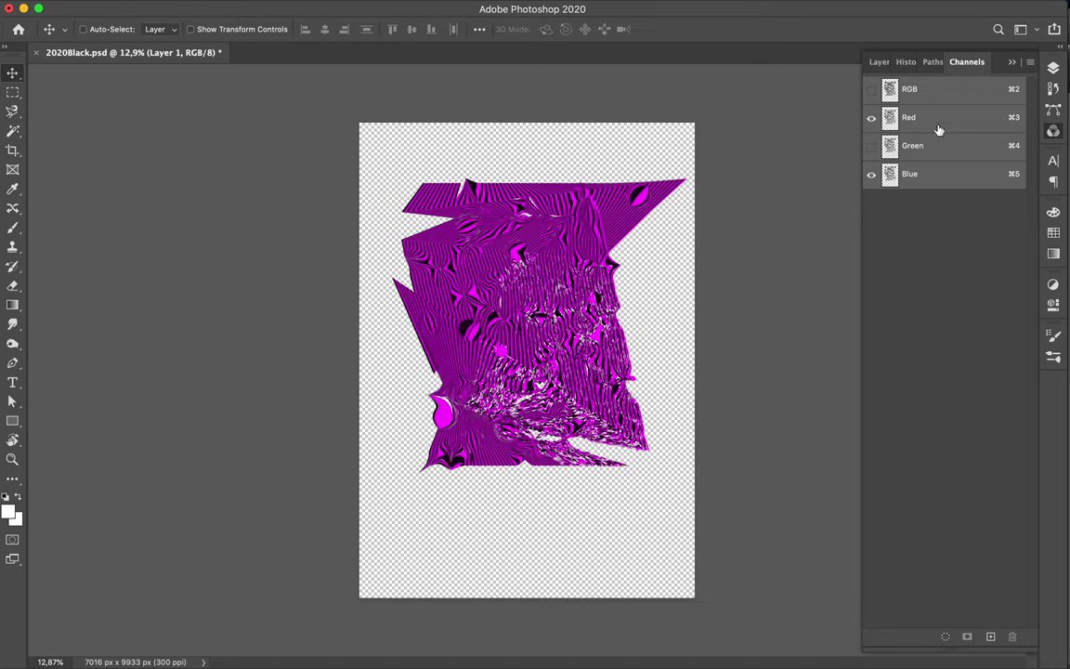
click(939, 125)
key(Right)
click(662, 231)
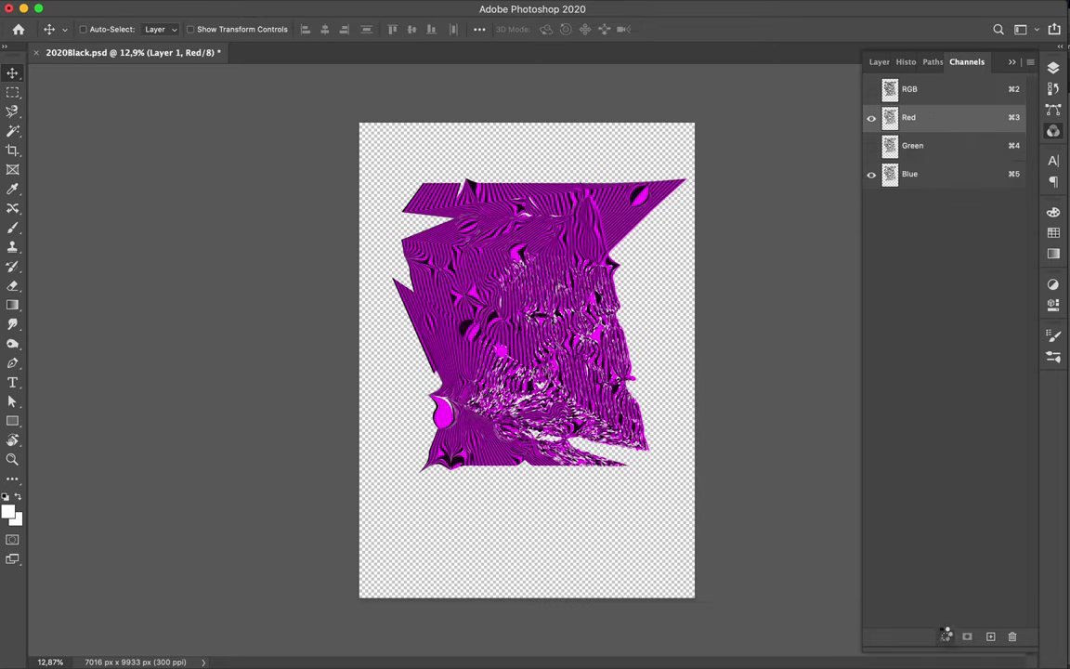
key(w)
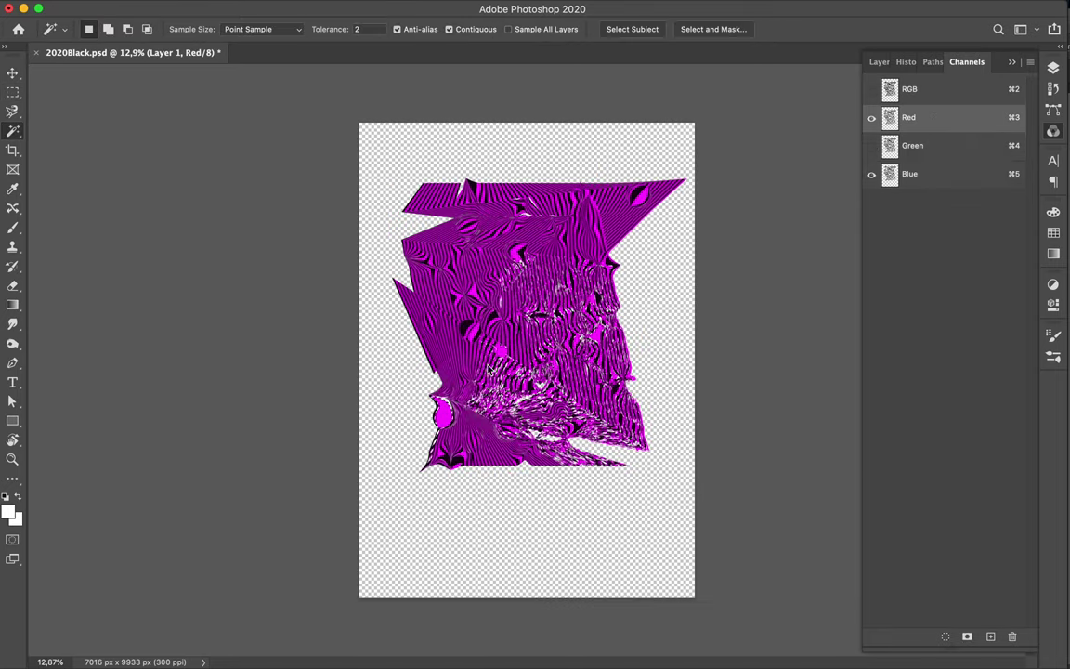
drag(397, 374, 444, 381)
Step: Offset the Green channel's stripes by moving its content down and right
key(m)
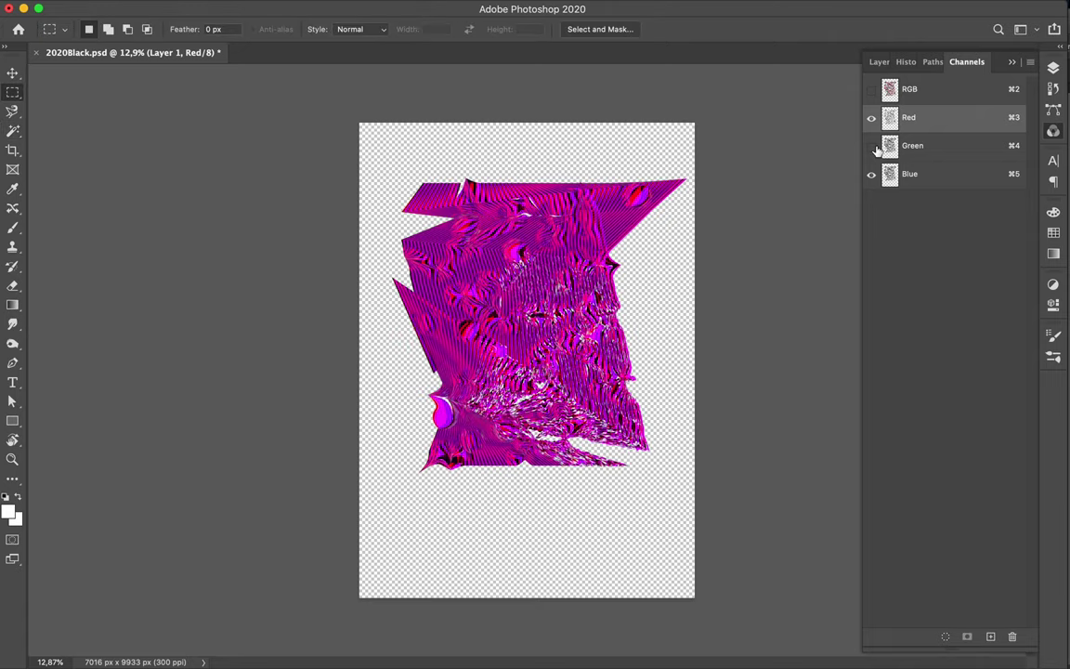
click(872, 146)
click(872, 117)
click(912, 146)
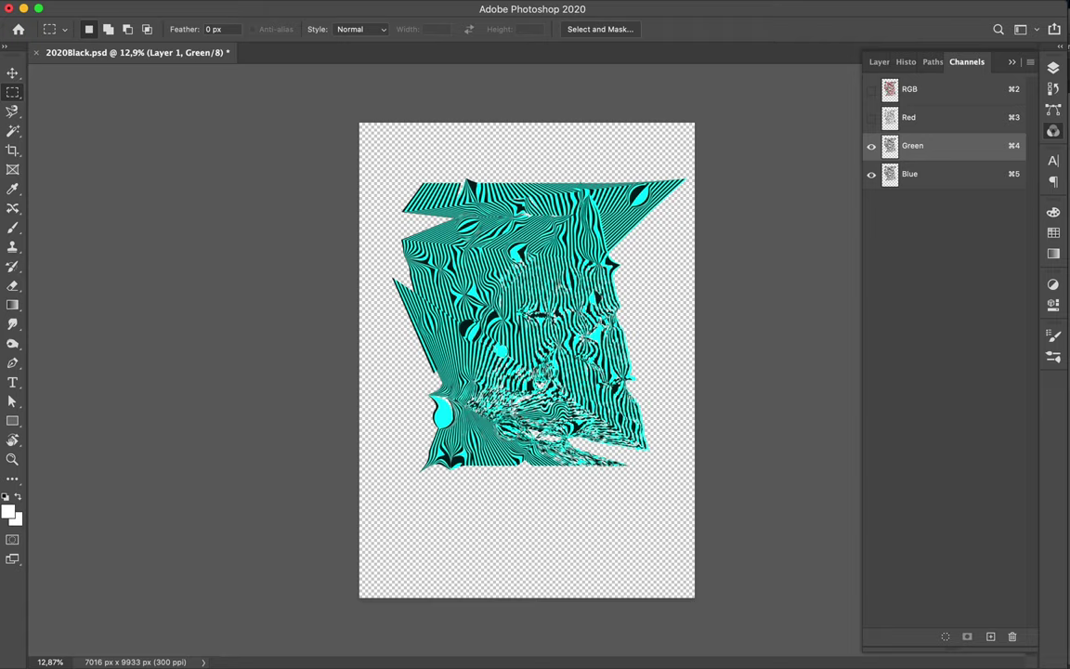
key(w)
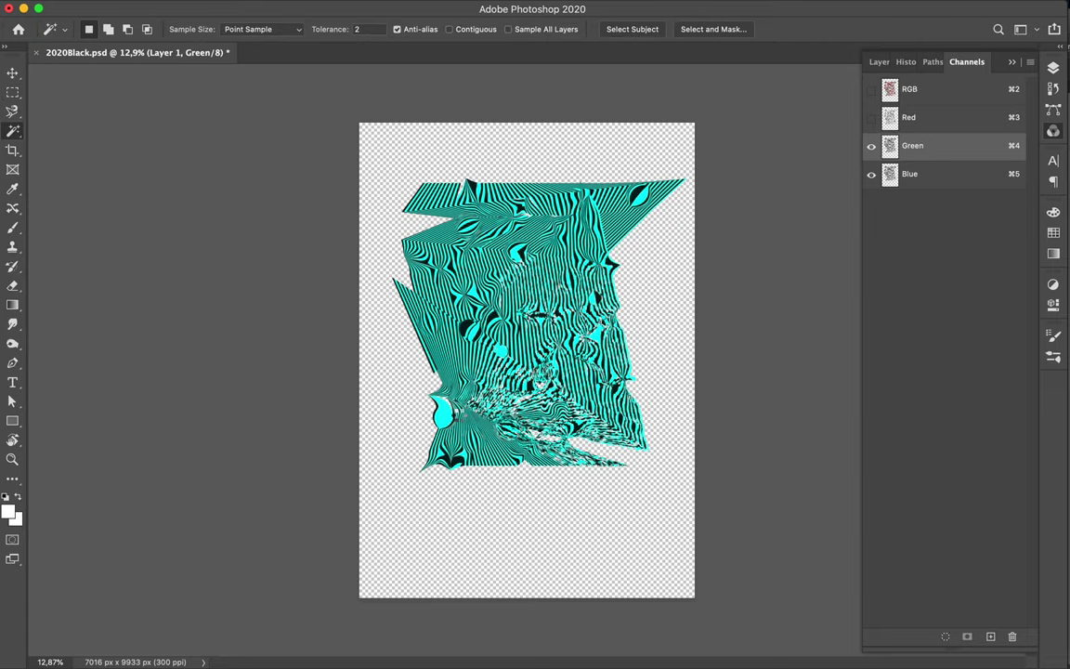
drag(445, 421, 442, 420)
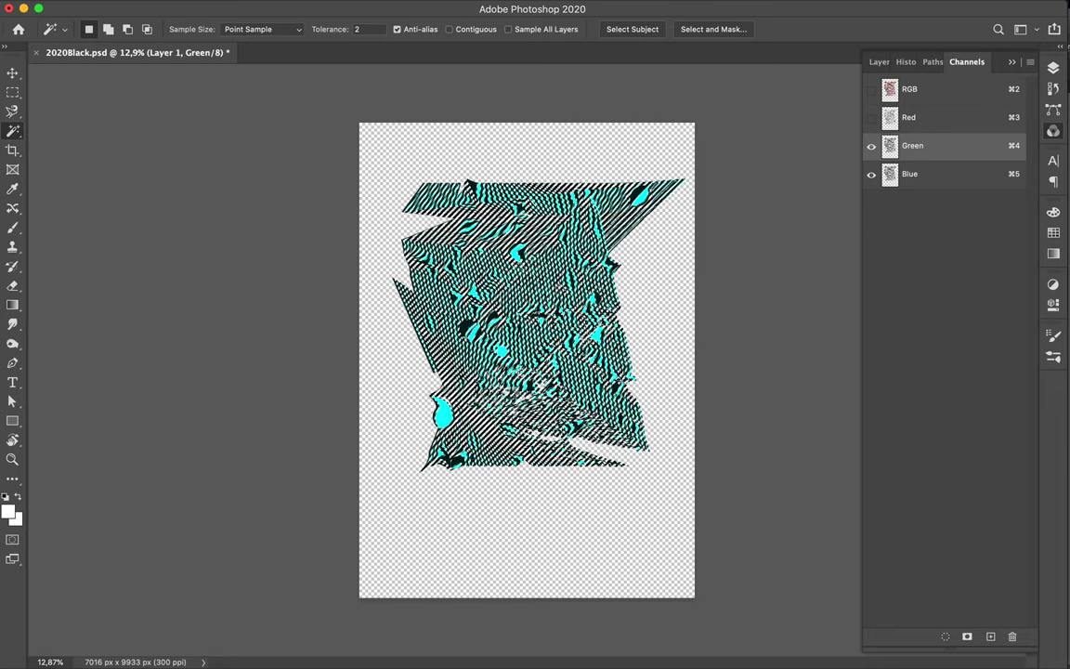
key(v)
drag(413, 381, 423, 408)
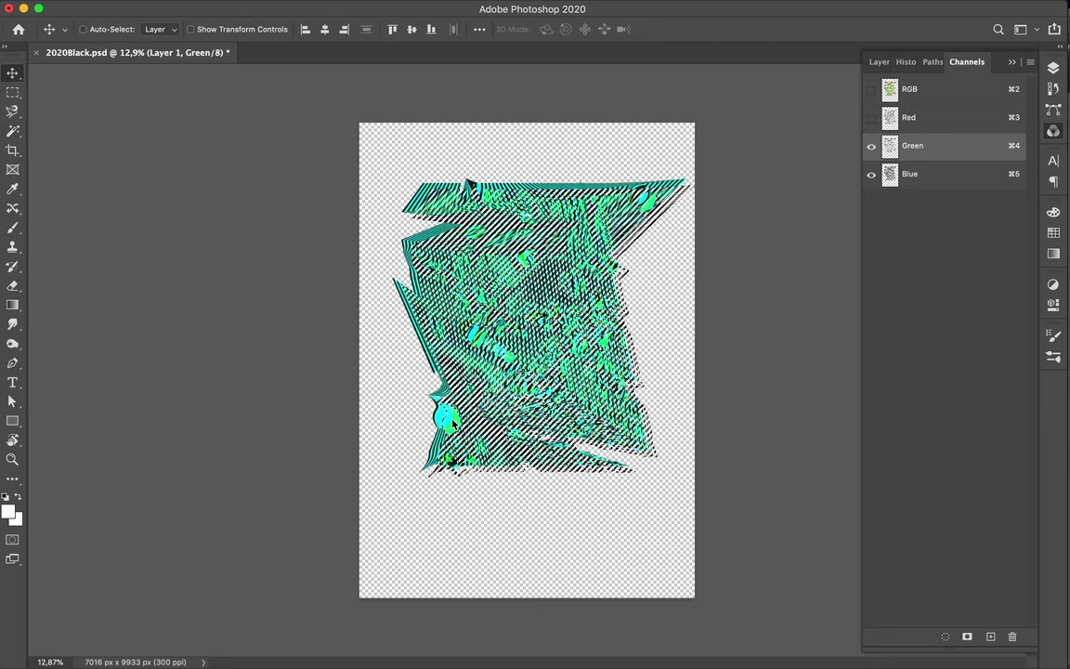
key(m)
Step: Toggle the Red and Green channels' visibility to compare the offset fringes
click(872, 117)
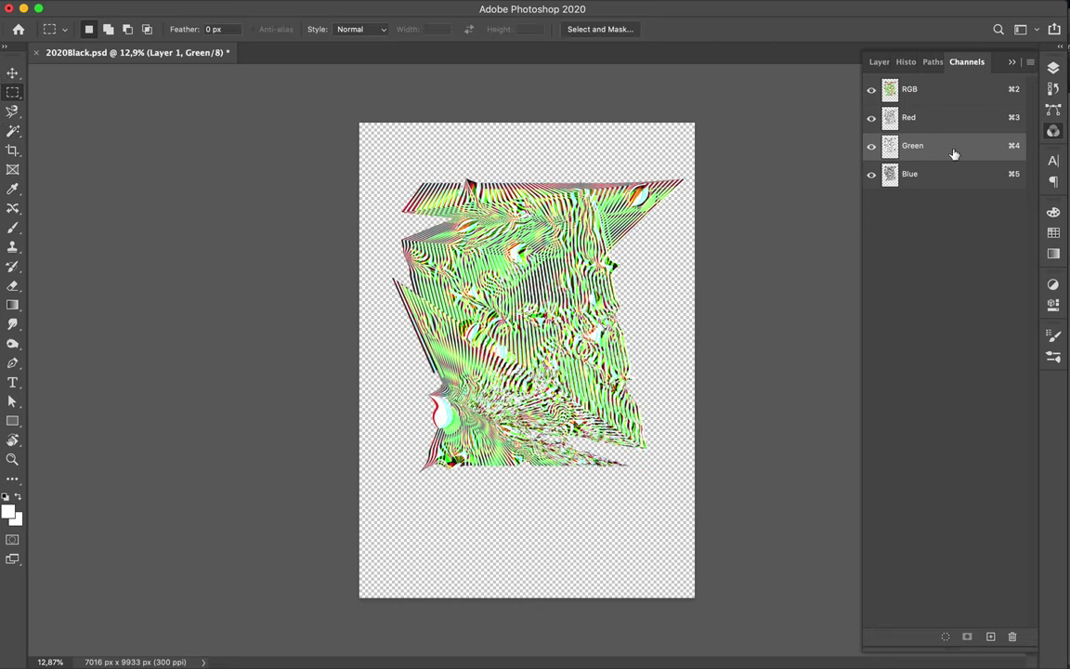
click(871, 117)
click(871, 117)
click(873, 121)
click(872, 146)
click(871, 117)
Step: Offset the Blue channel's stripes down and right, then show all channels again
click(910, 174)
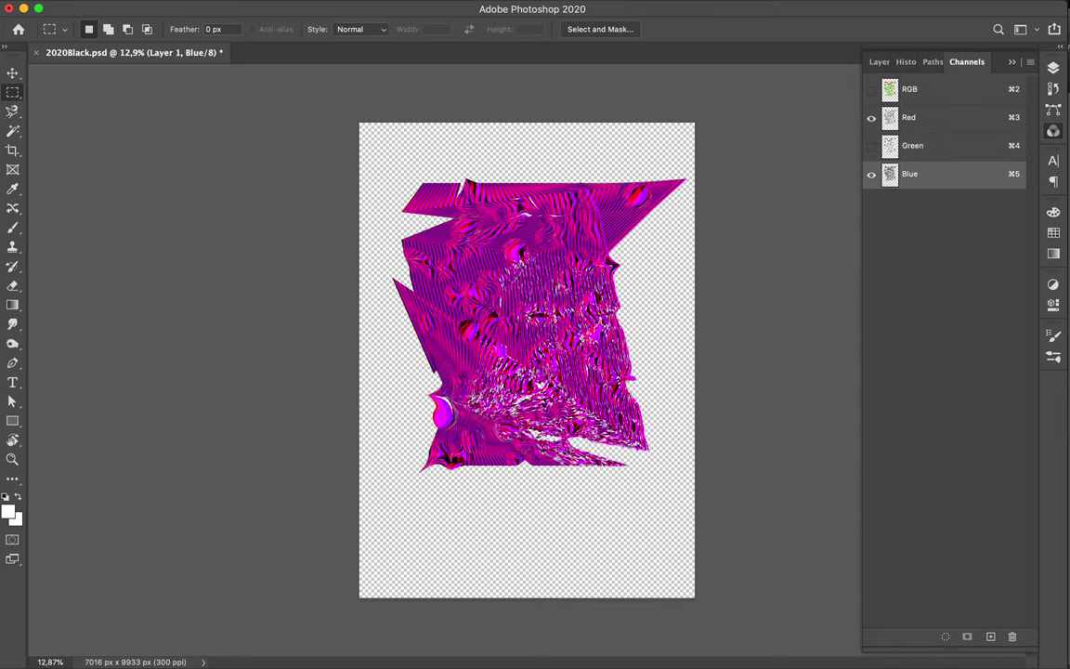
key(w)
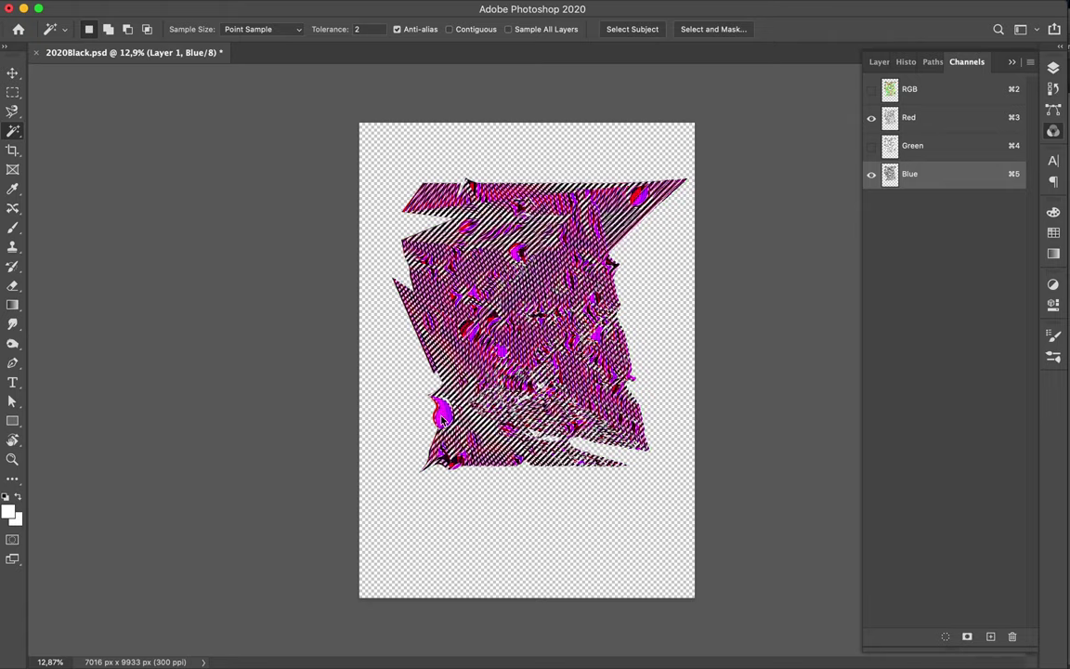
key(v)
drag(398, 374, 437, 422)
key(m)
click(871, 90)
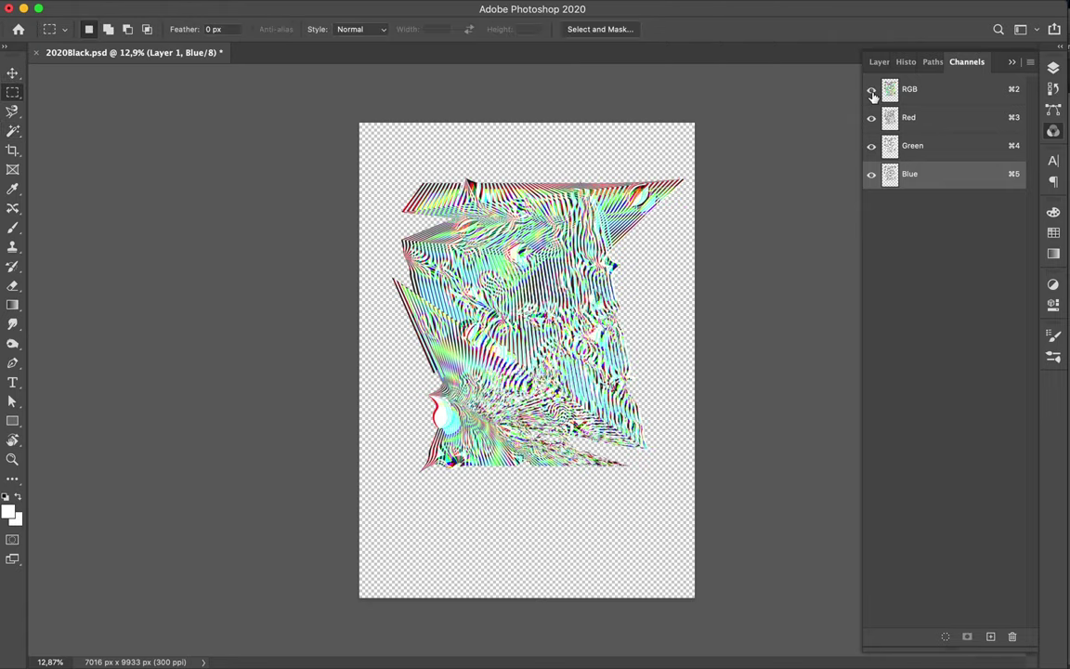
click(1054, 67)
Step: Dismiss the move error and save the glitch artwork as 22020Black.psd
key(v)
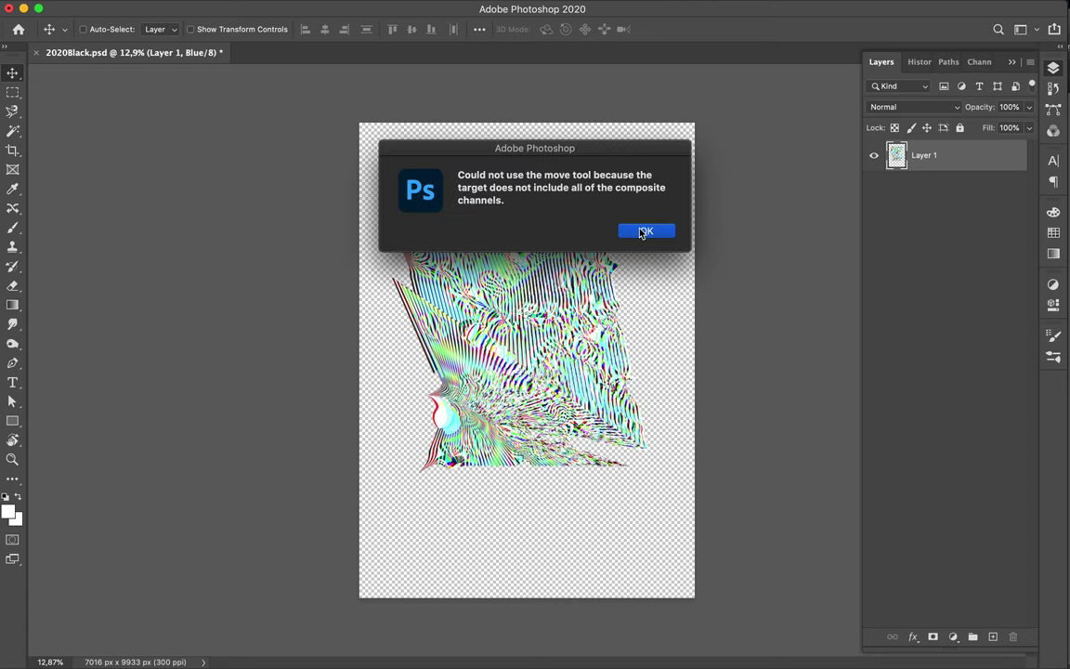
click(644, 230)
click(980, 62)
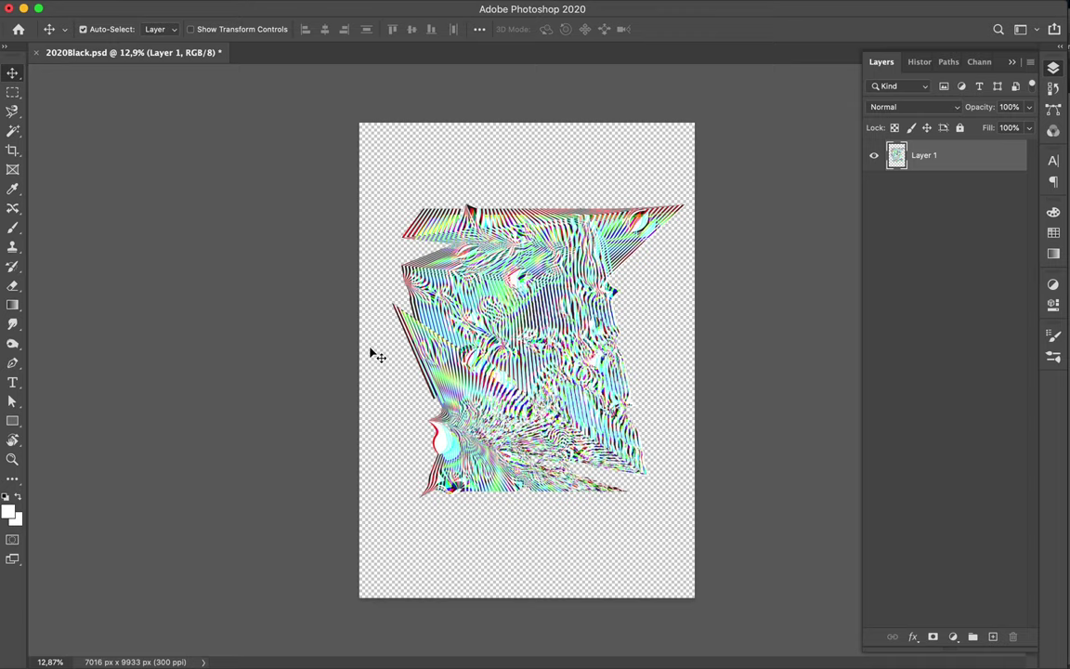
key(ctrl+shift+s)
key(Return)
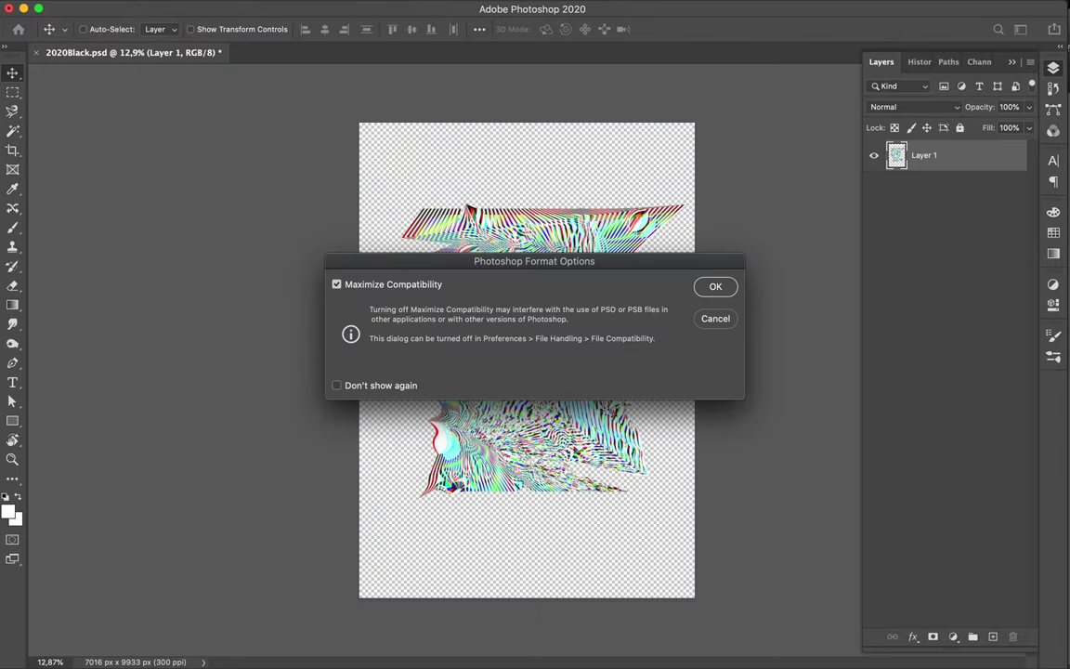
key(Return)
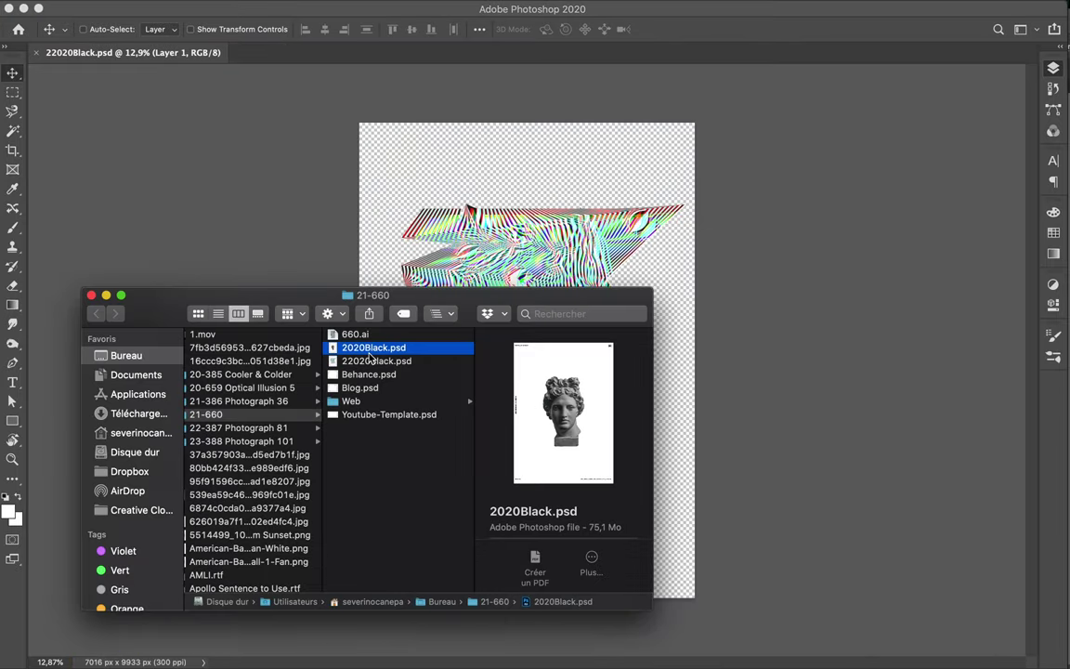
Step: Open the 2020Black.psd poster and drag the glitch layer into it
double_click(368, 349)
click(126, 49)
drag(613, 311, 583, 319)
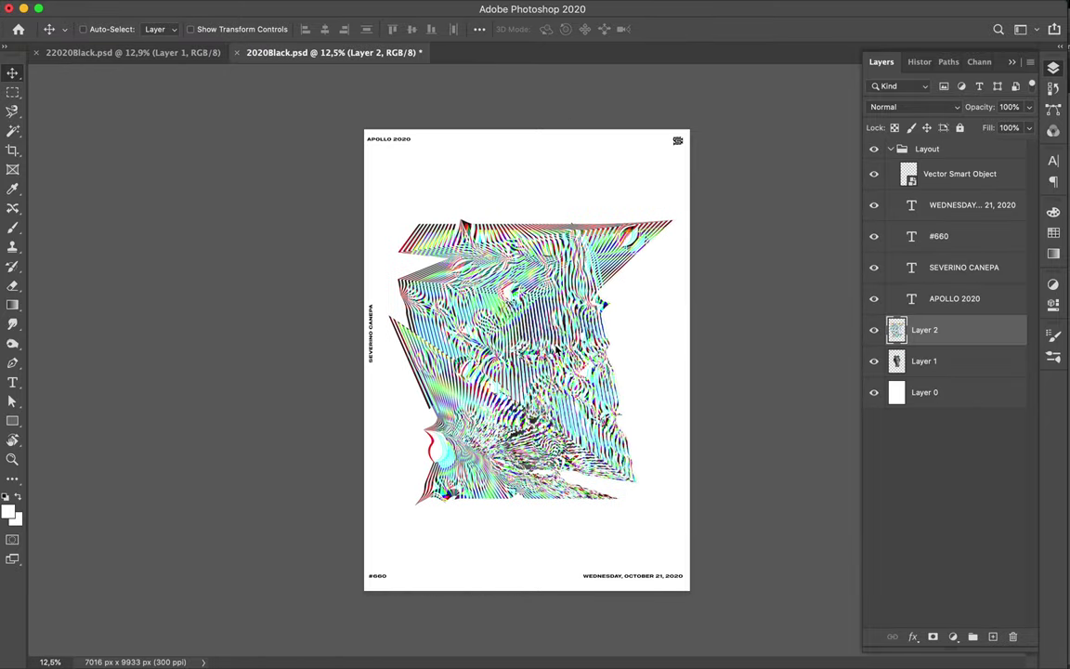
Step: Enlarge Layer 2, then lasso a thin sliver and copy it to a new layer
key(ctrl+t)
drag(538, 217, 538, 244)
key(Return)
key(l)
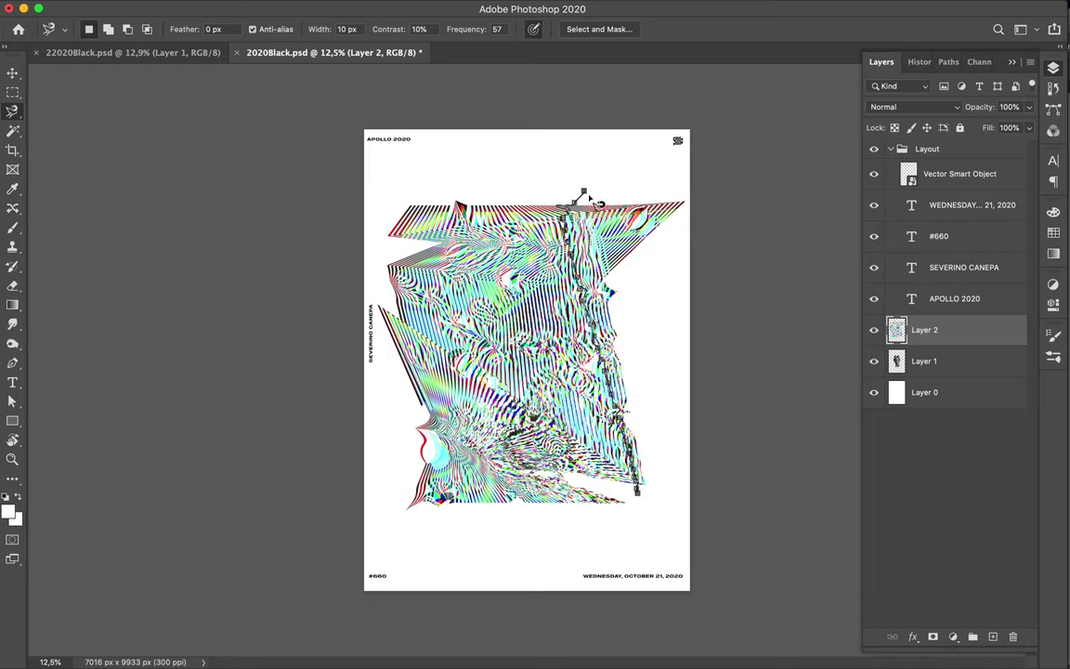
key(shift+l)
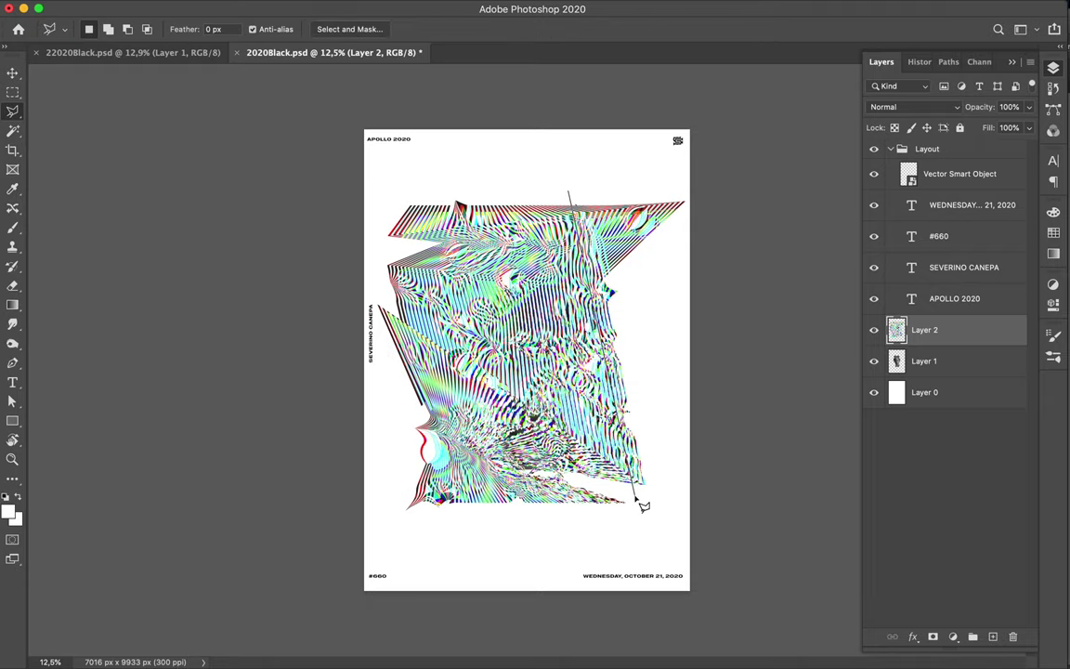
click(570, 193)
key(ctrl+j)
Step: Rotate the sliver to about -80°, shrink it to 57%, and place it at the poster's bottom
key(v)
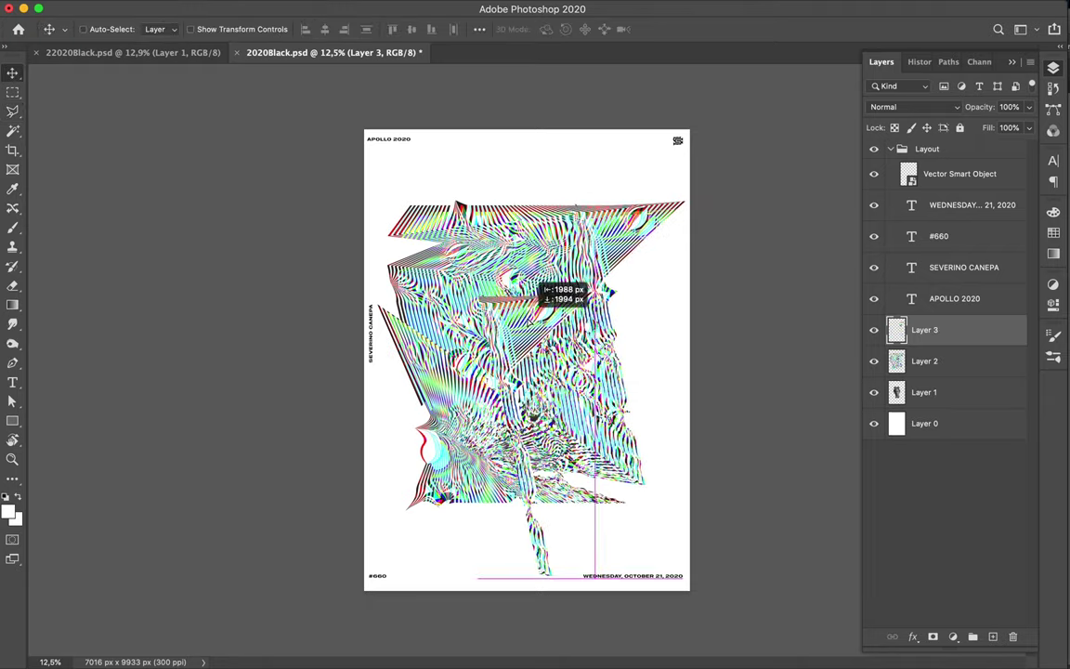
key(ctrl+t)
drag(408, 325, 389, 409)
drag(678, 494, 576, 446)
drag(521, 409, 574, 559)
drag(650, 618, 492, 510)
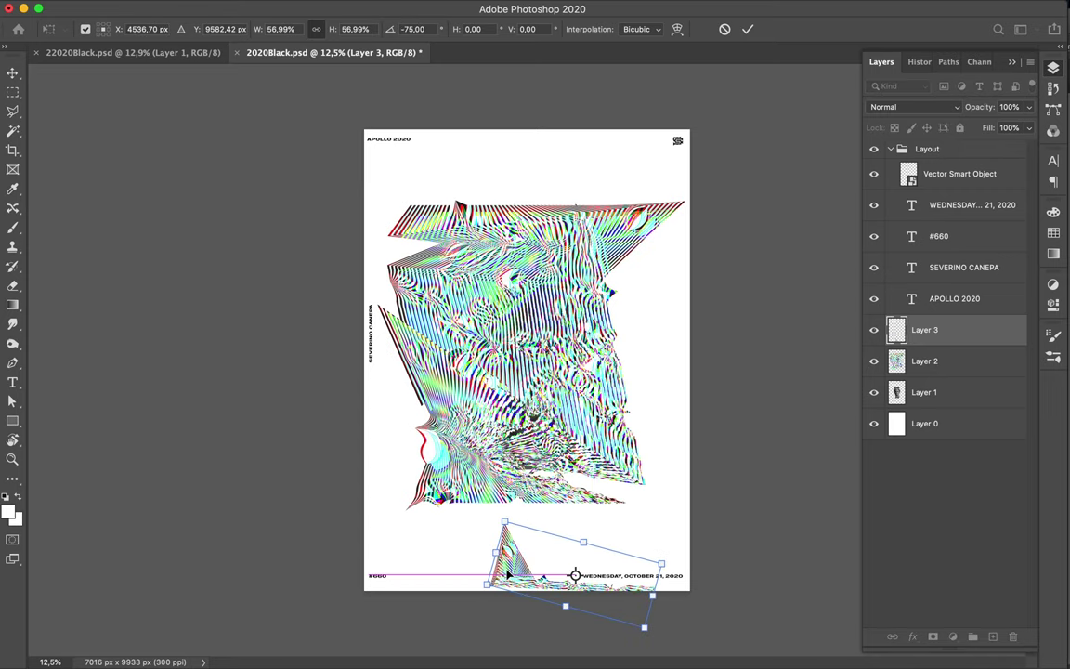
key(Return)
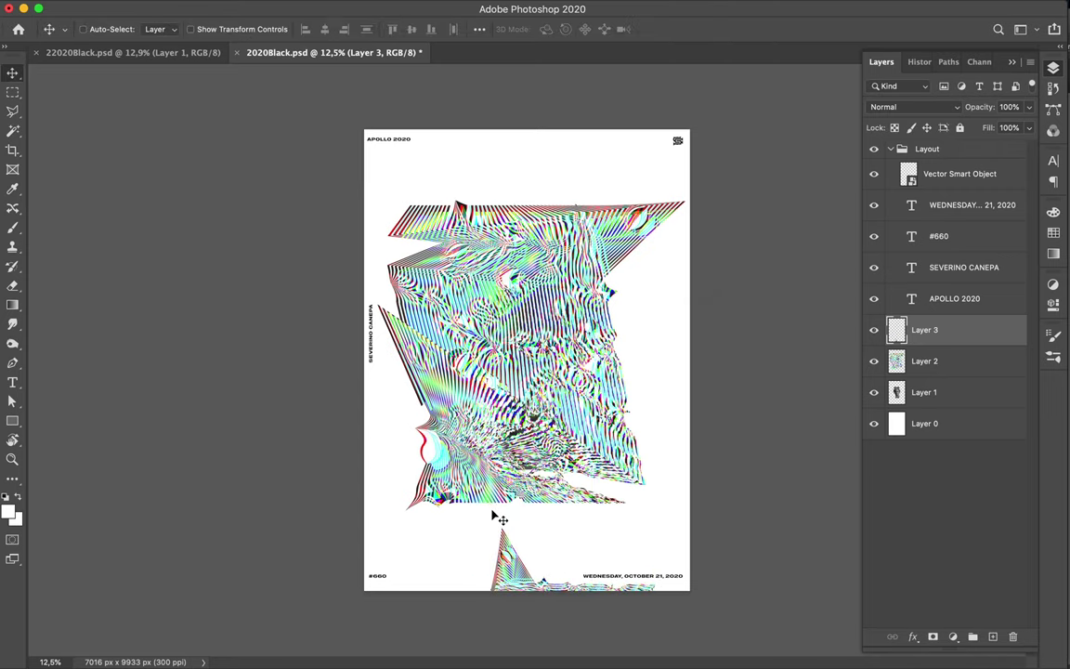
key(ctrl+t)
drag(526, 548, 519, 556)
key(Return)
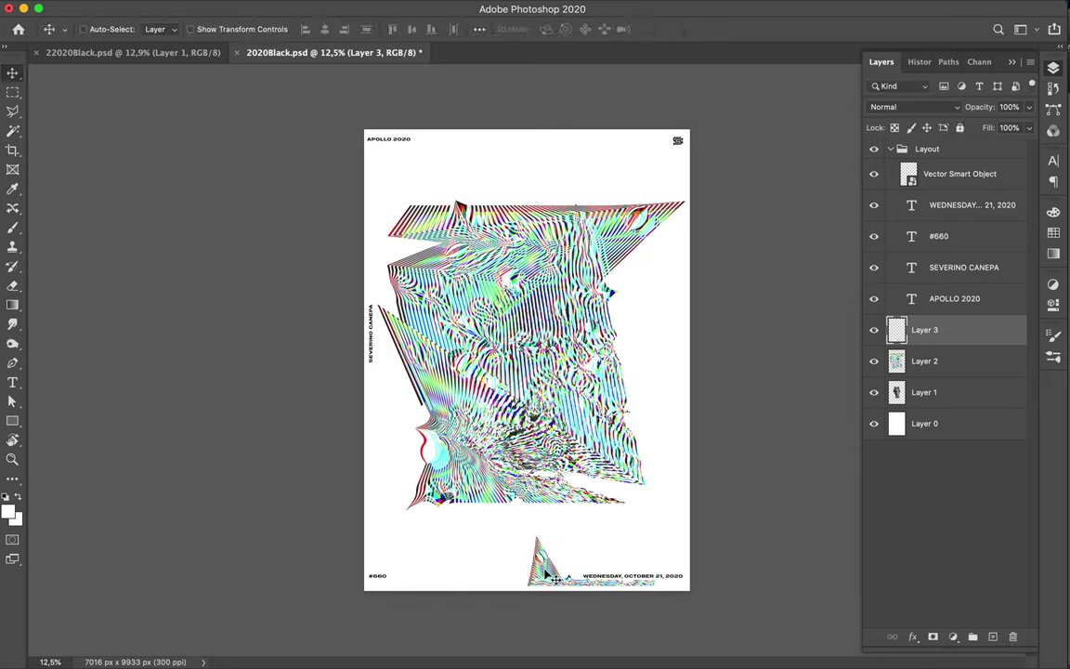
Step: Duplicate Layer 2 to create Layer 2 copy
click(923, 362)
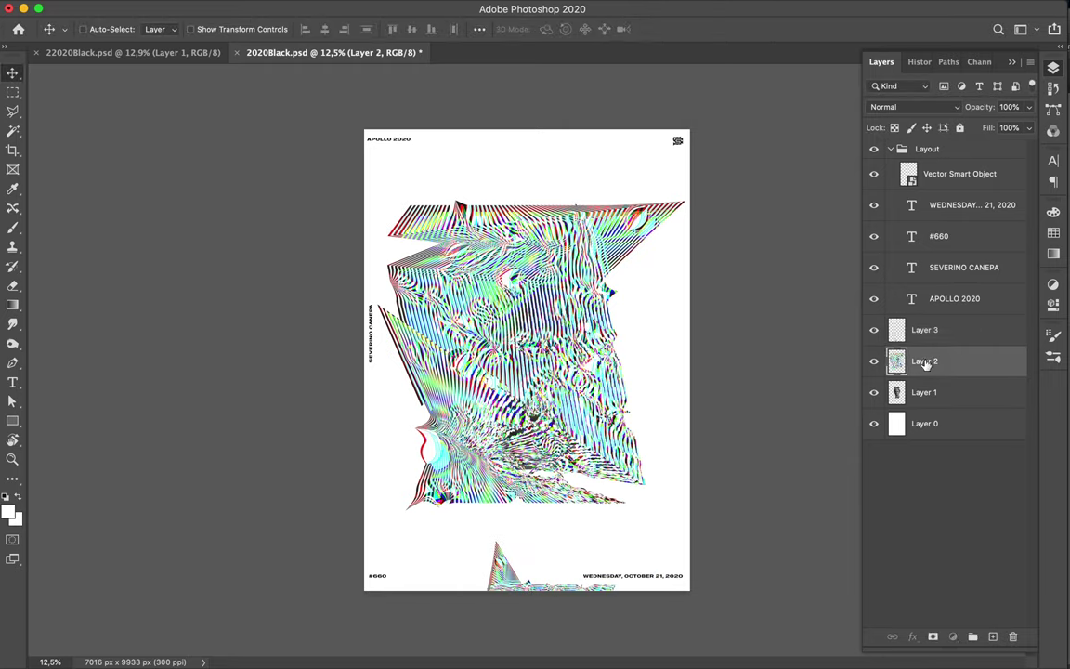
key(ctrl+j)
click(347, 7)
mouse_move(354, 185)
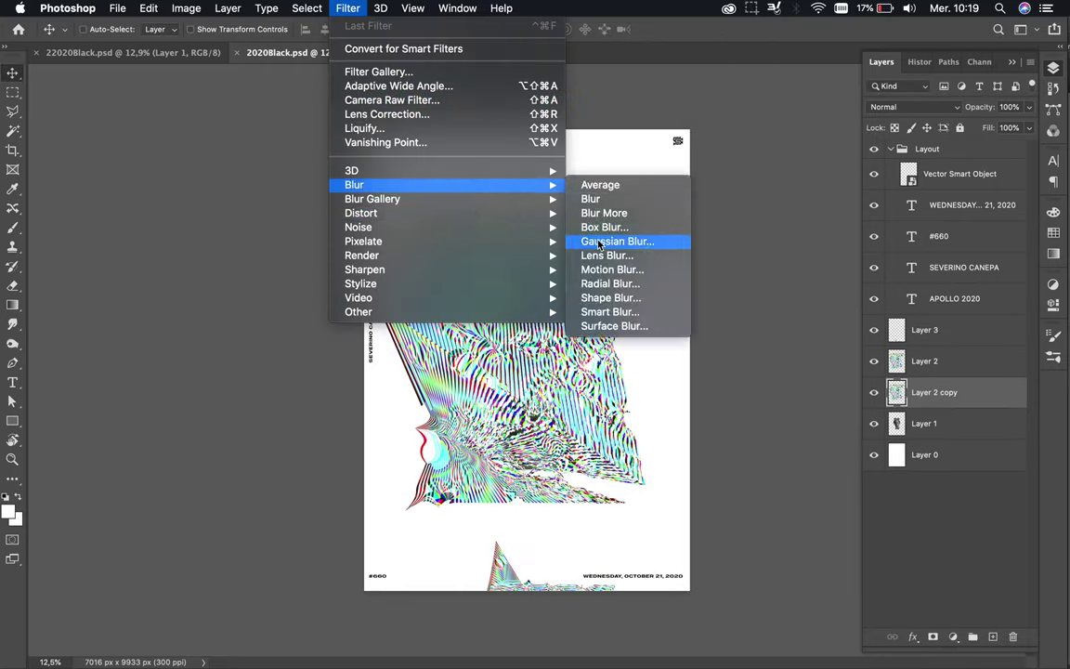
Step: Apply a Gaussian Blur with an increased radius to Layer 2 copy
click(600, 242)
drag(759, 310, 786, 312)
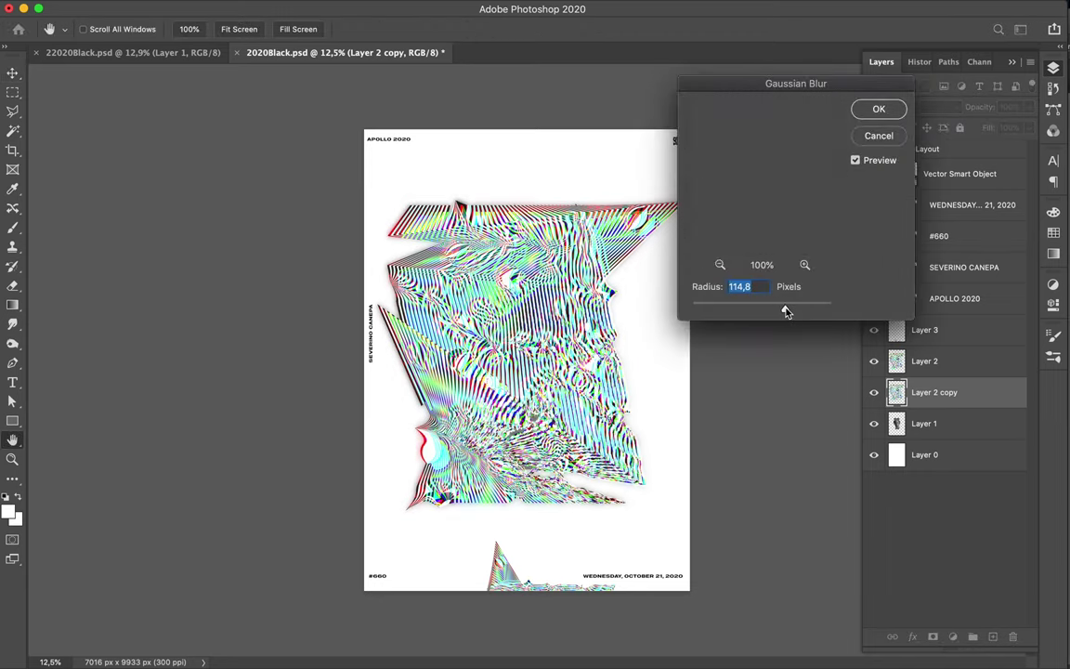
click(879, 110)
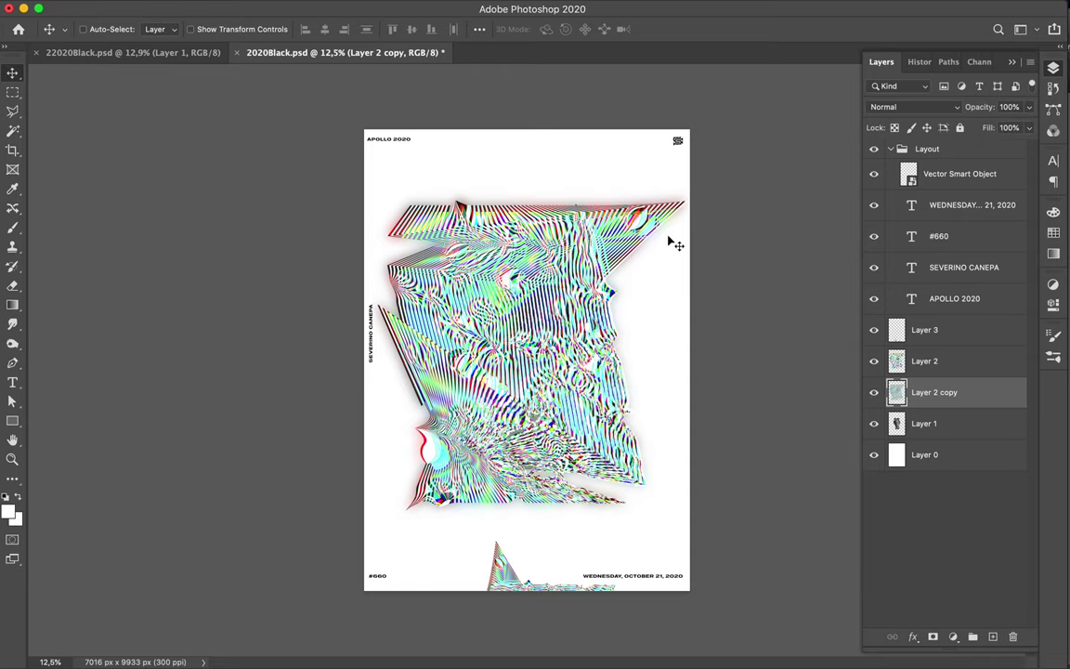
Step: Warp the blurred copy, pulling its corners outward and bending its edges
key(ctrl+t)
right_click(626, 256)
click(652, 356)
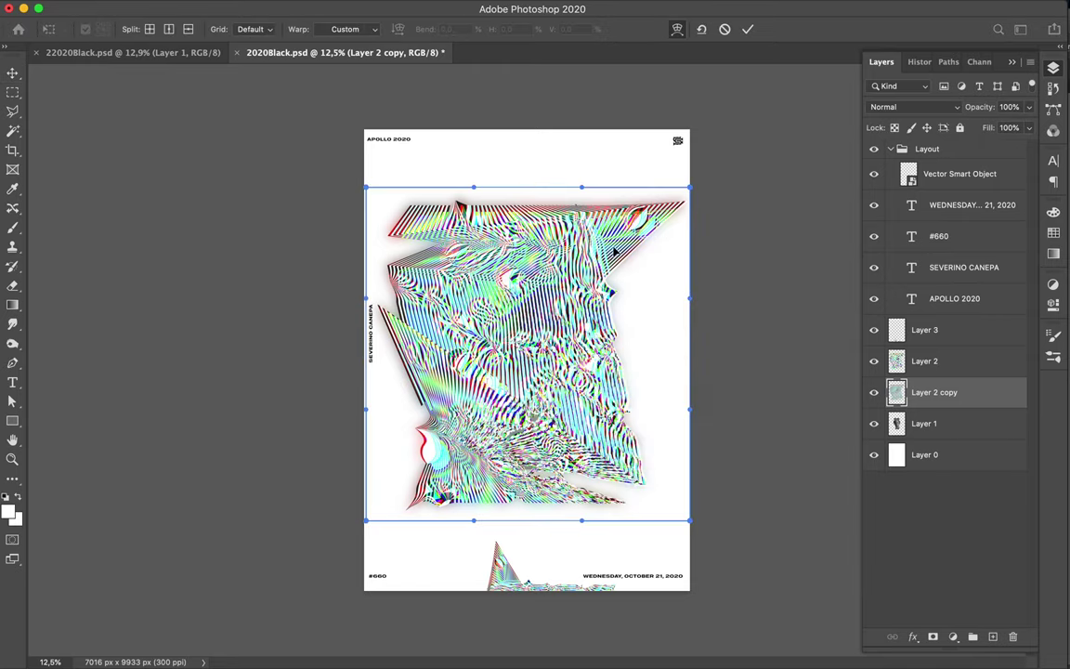
drag(688, 187, 708, 226)
drag(424, 200, 394, 188)
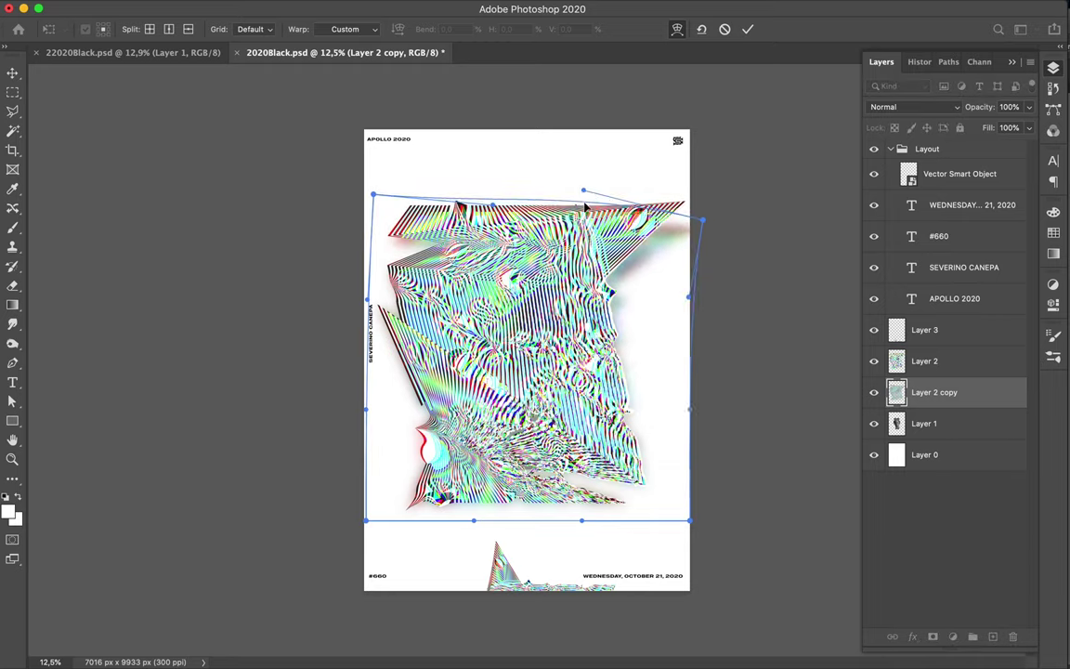
drag(585, 207, 587, 214)
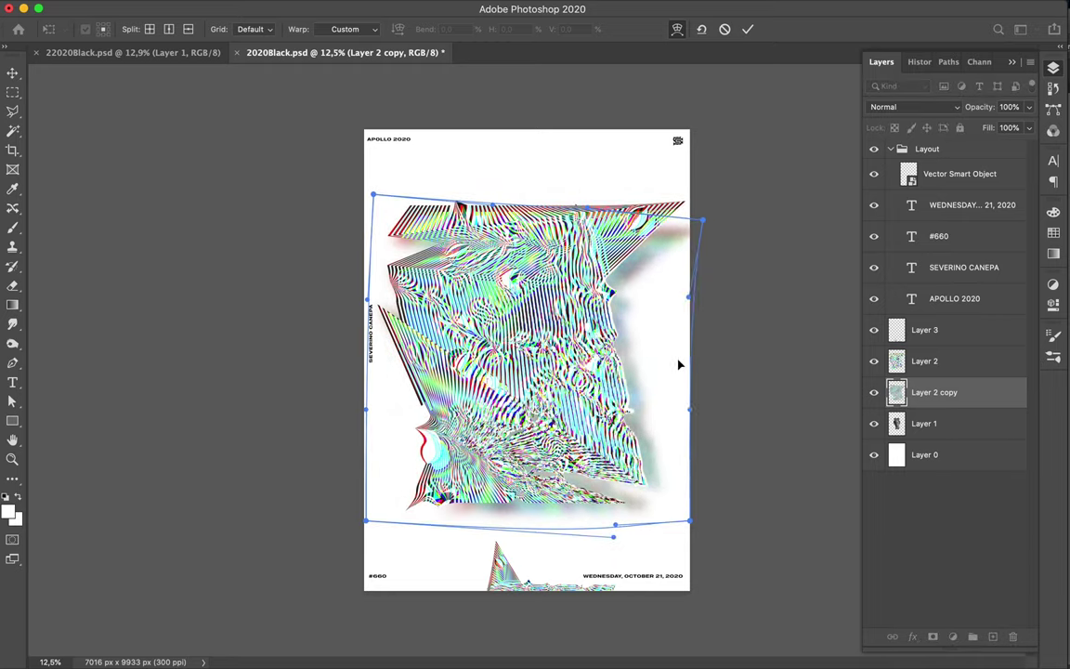
drag(645, 372, 596, 512)
drag(688, 520, 724, 508)
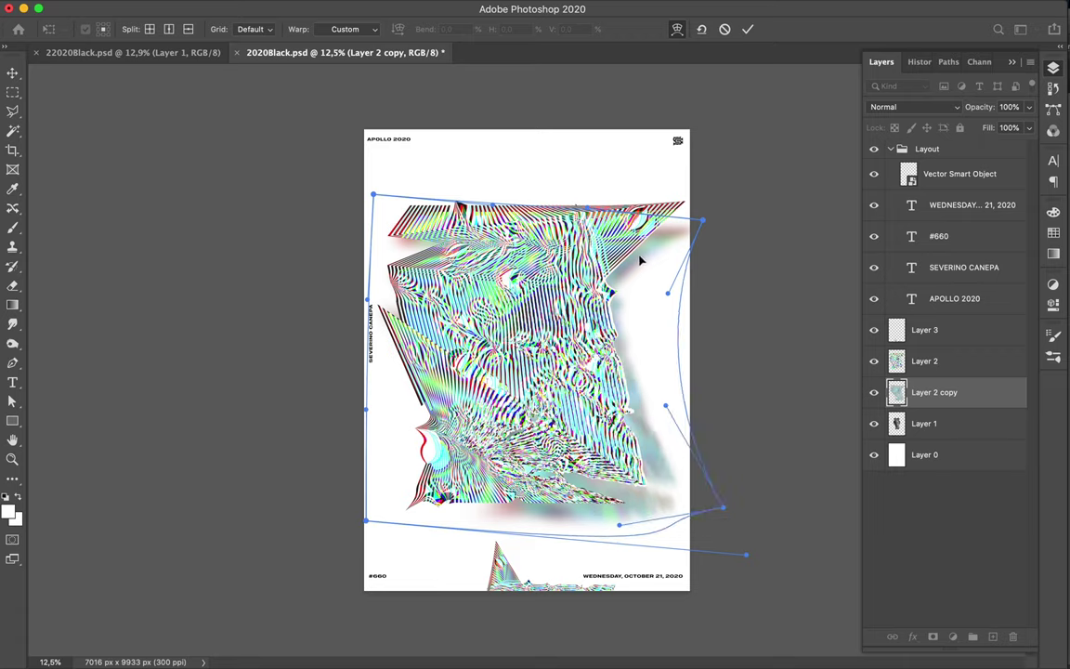
key(Return)
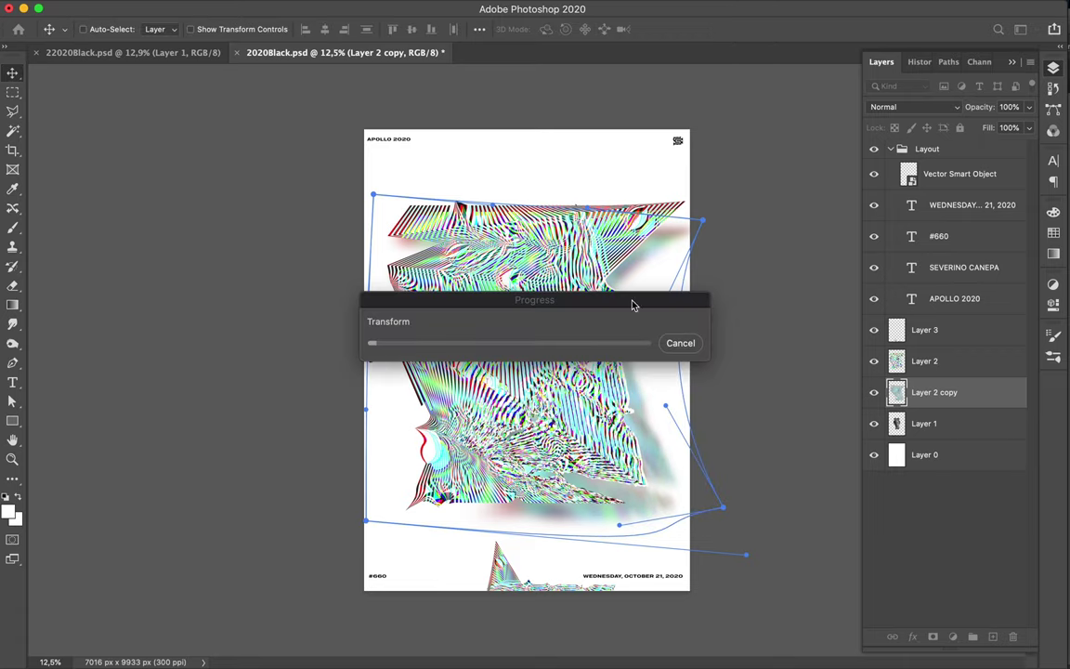
Step: Scale Layer 2 copy to about 92.82% and reposition it on the poster
drag(632, 306, 633, 76)
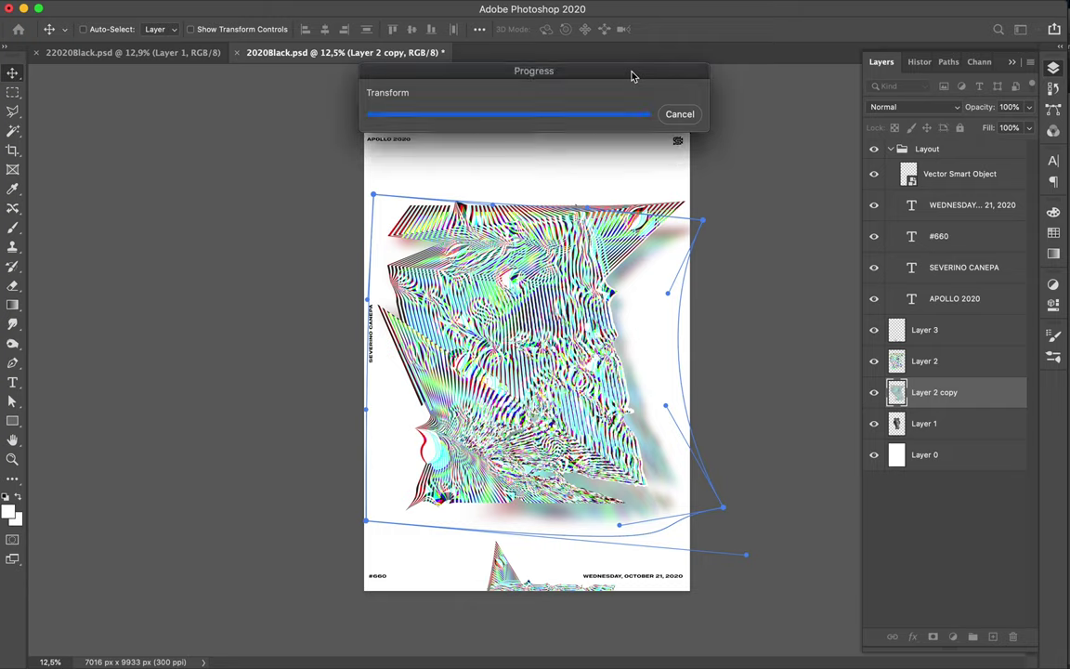
key(ctrl+t)
drag(537, 566, 544, 506)
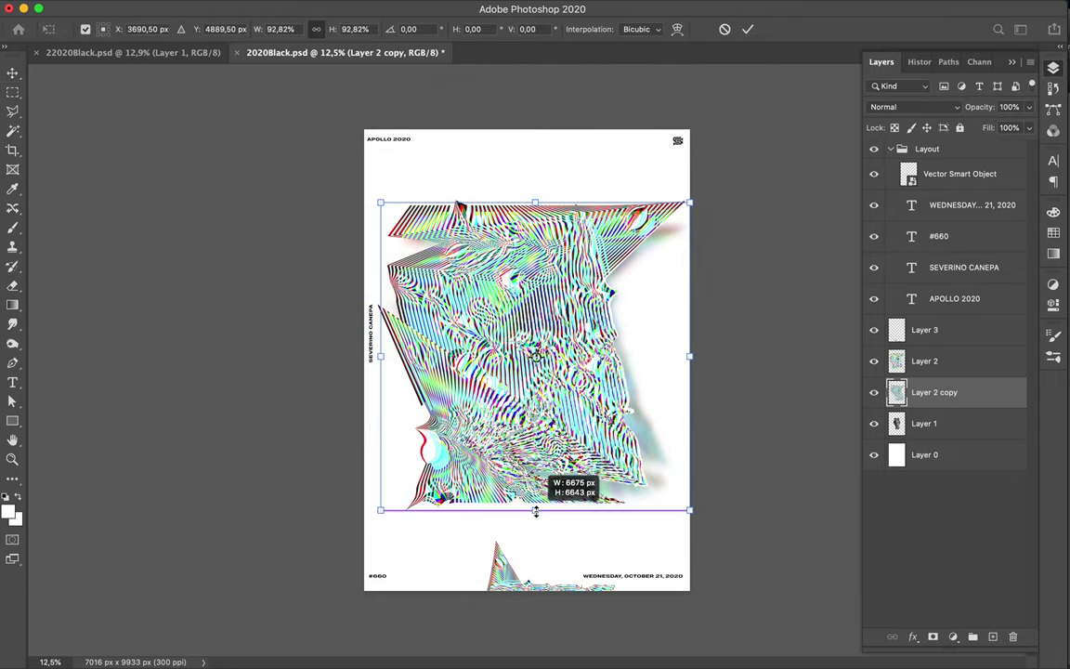
drag(557, 400, 536, 349)
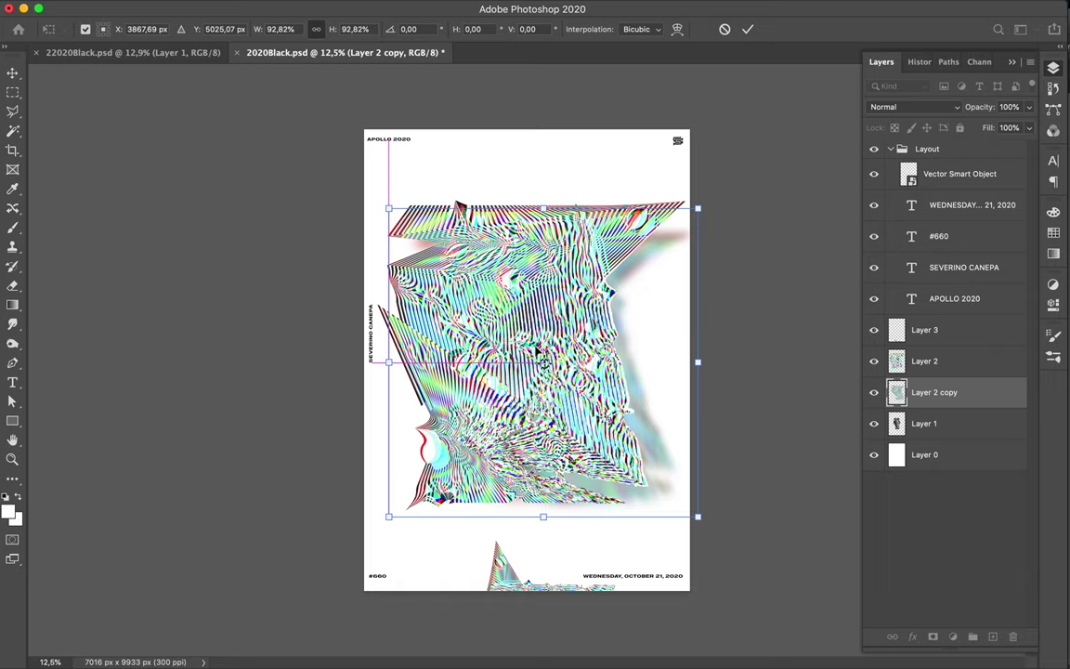
key(Return)
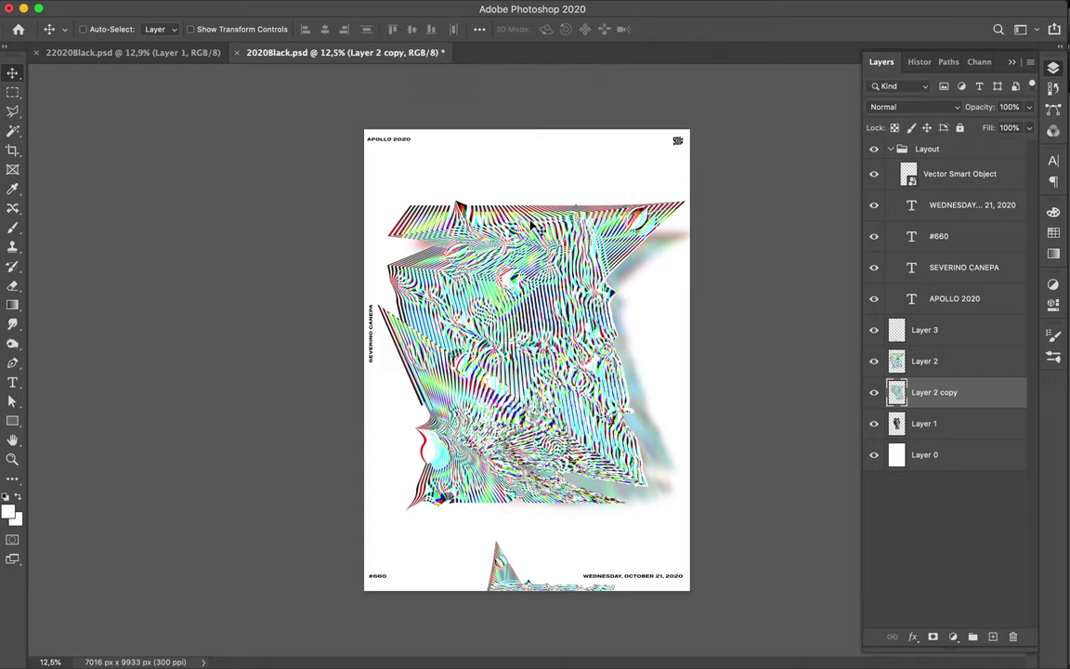
Step: Fit the poster to the window and sample red from the glitch artwork
key(ctrl+0)
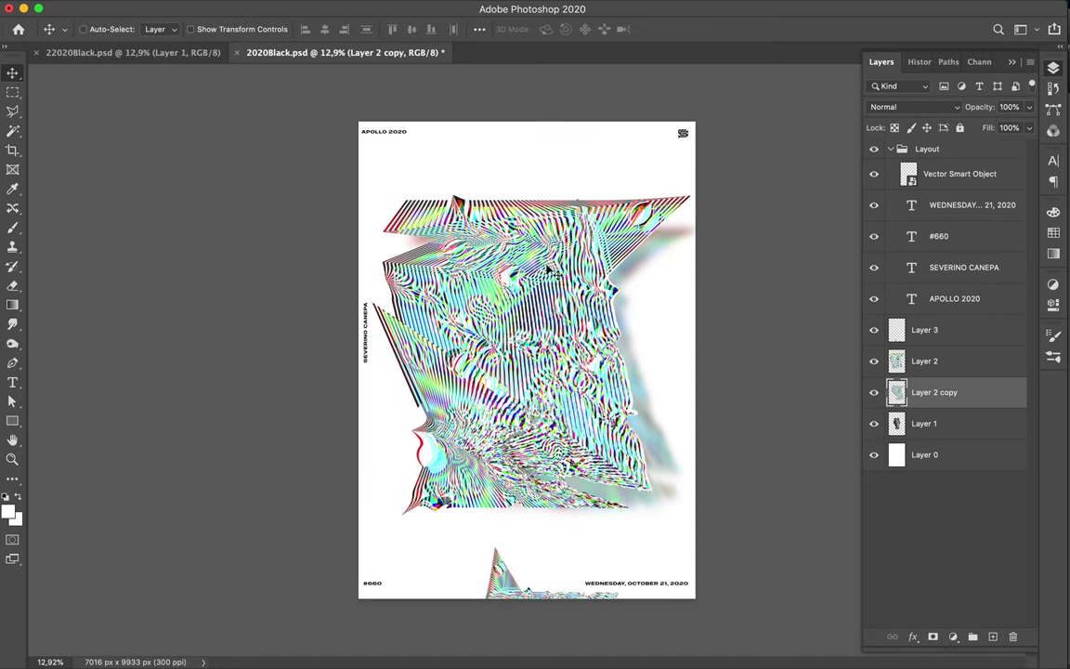
key(i)
drag(525, 213, 523, 208)
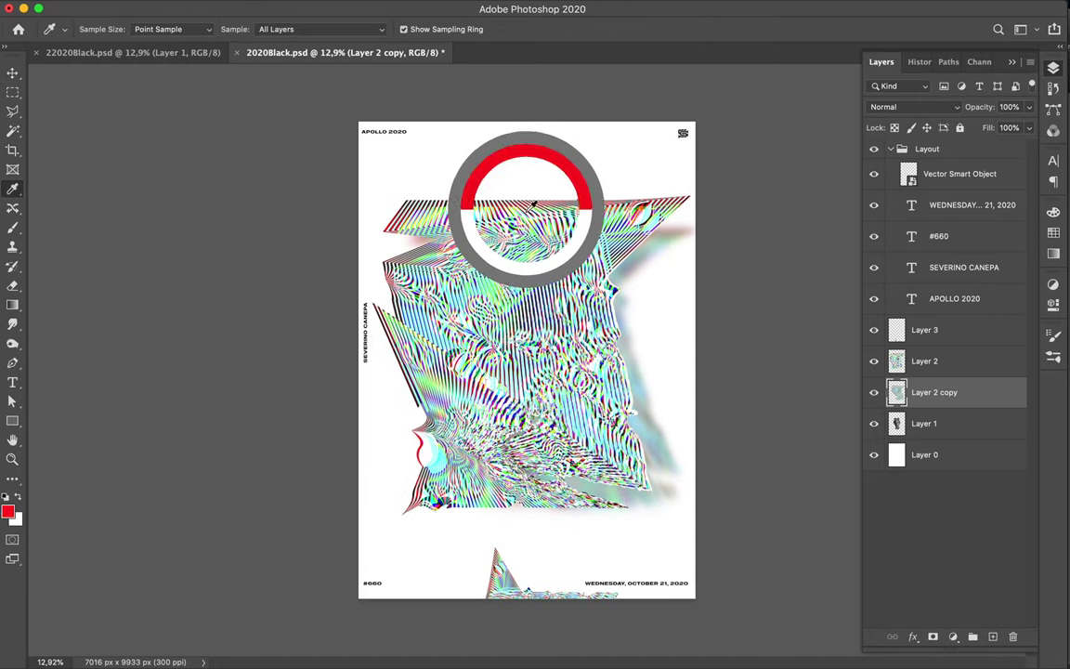
drag(526, 206, 516, 179)
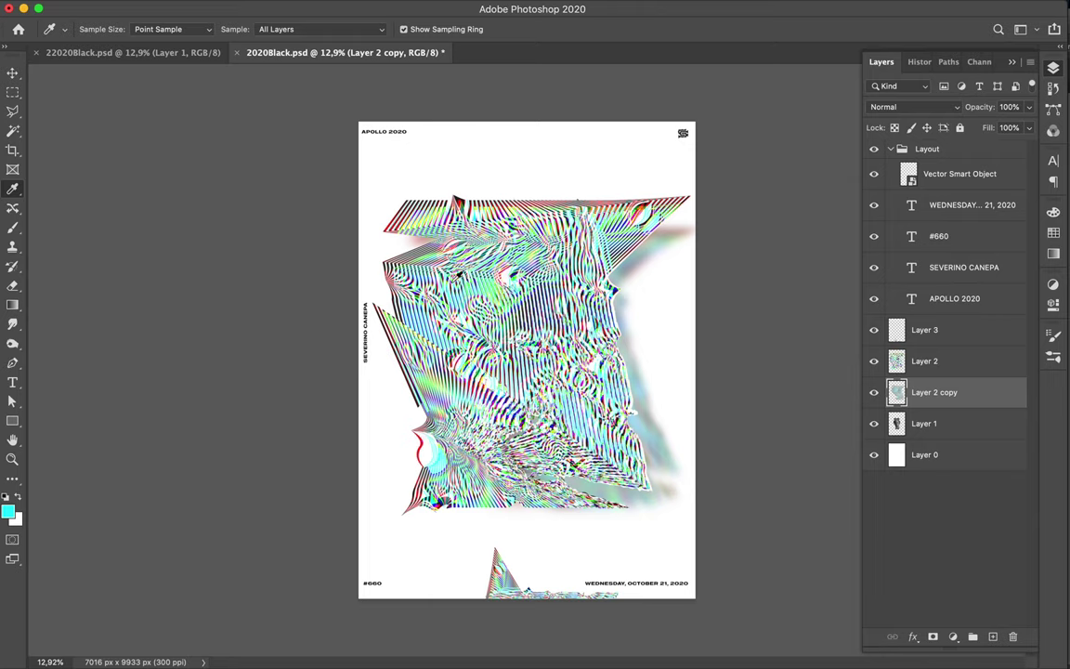
mouse_move(407, 253)
mouse_down()
mouse_move(448, 268)
mouse_move(508, 359)
mouse_up()
drag(508, 358, 442, 336)
Step: Draw a rectangle covering the whole poster and give it a gradient fill
key(u)
drag(357, 118, 702, 609)
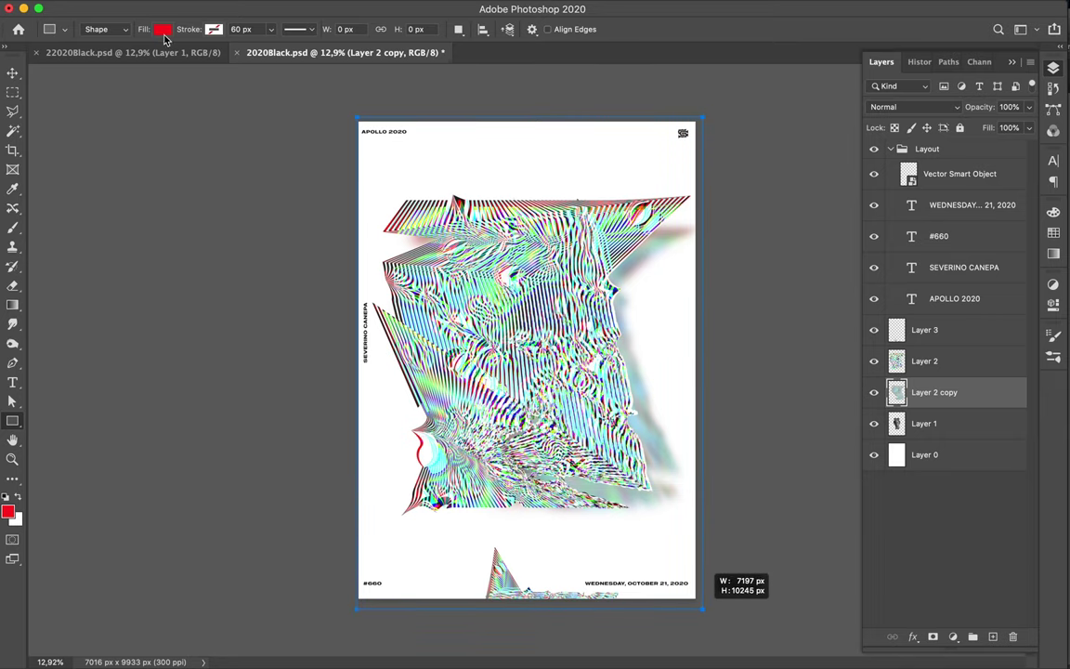
click(164, 28)
click(126, 58)
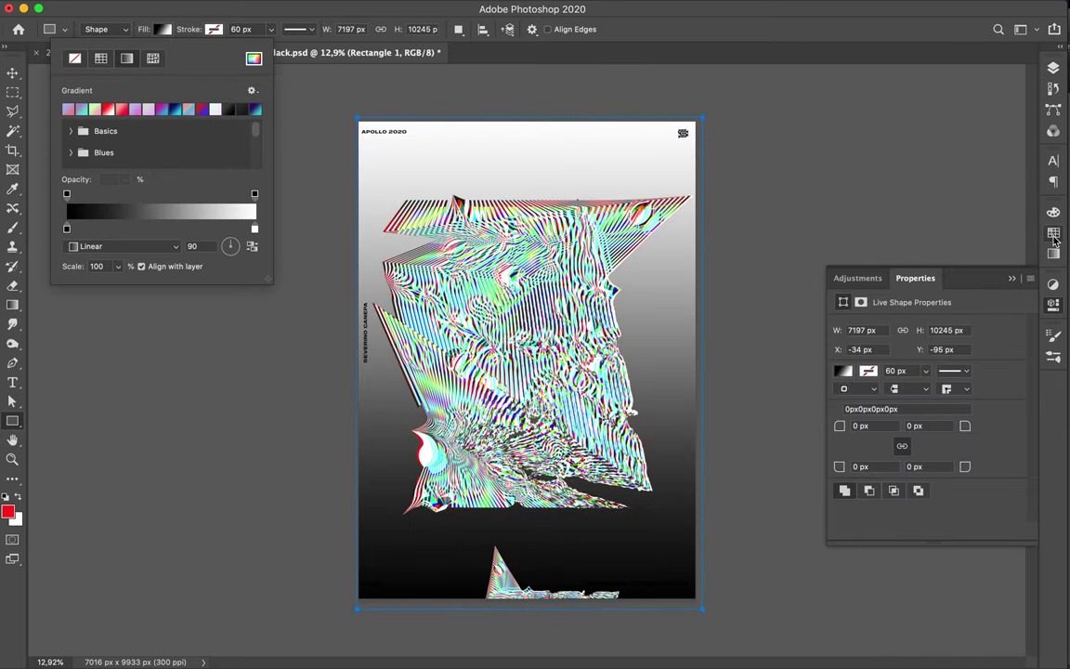
Step: Change the gradient's dark stop to red (ff1d1d) for a red-to-white fade
click(1053, 234)
click(163, 29)
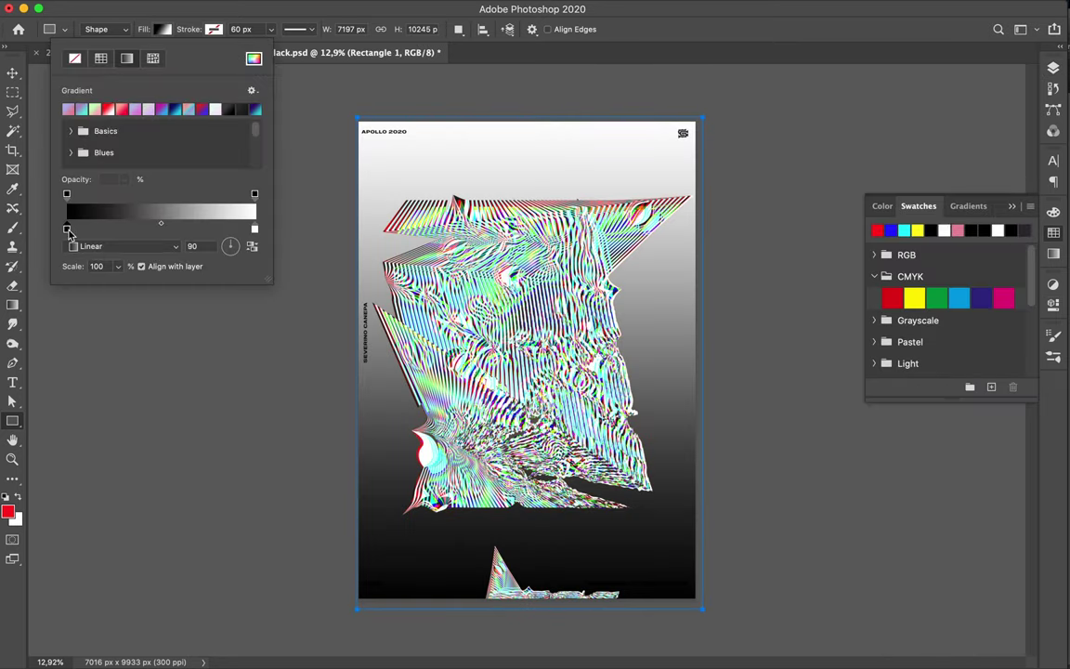
double_click(67, 229)
click(878, 232)
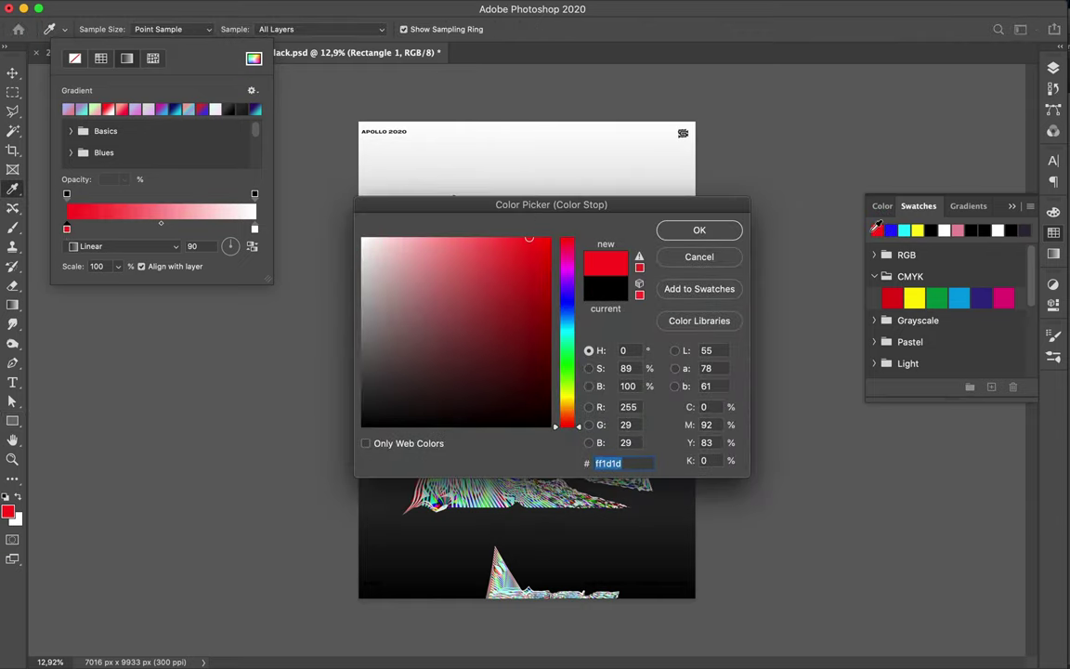
click(703, 231)
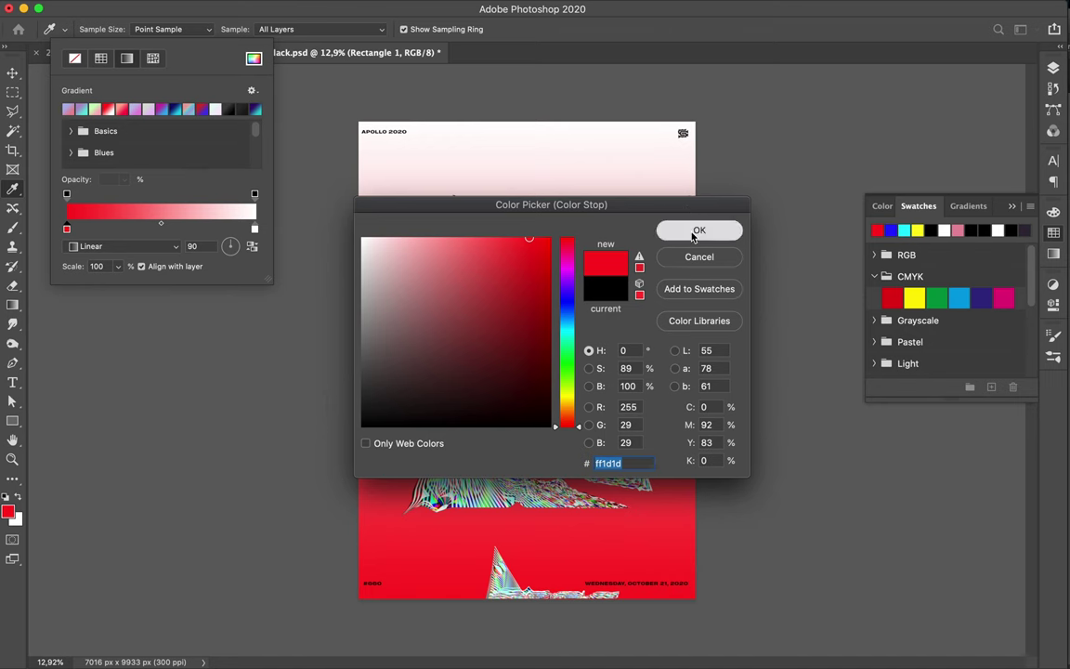
key(Return)
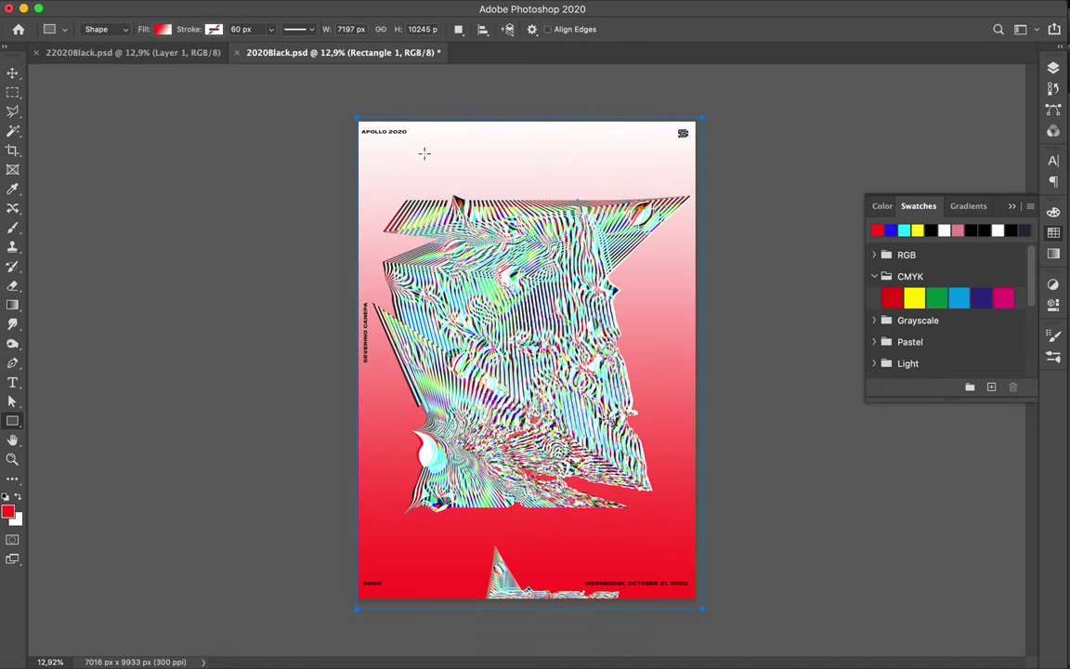
Step: Open the rectangle's gradient fill settings in the gradient editor
key(v)
key(a)
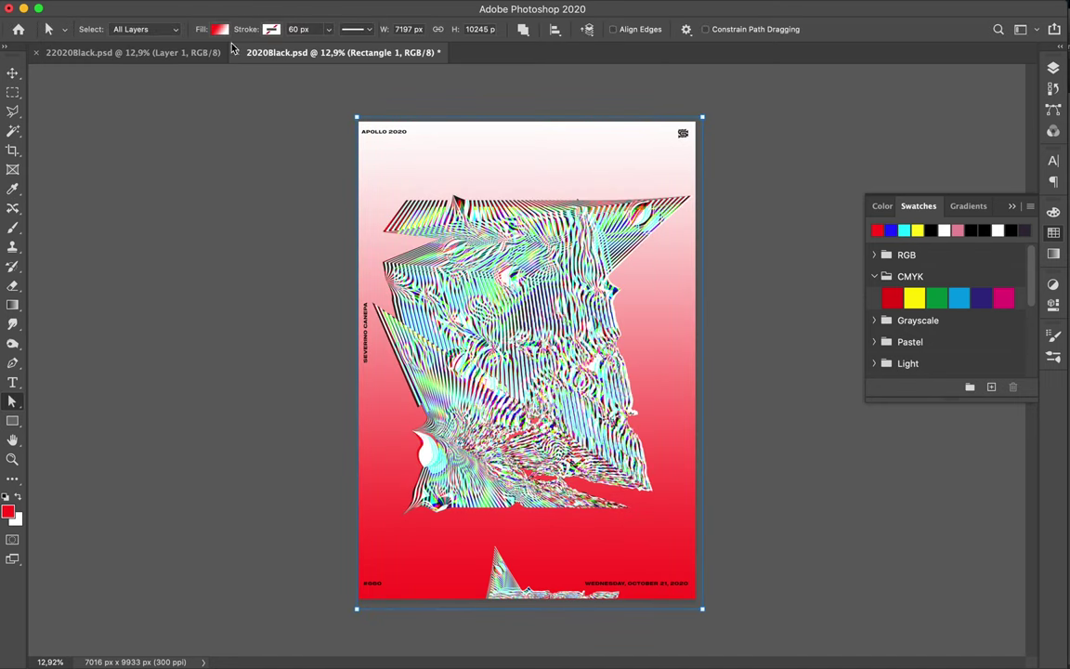
click(219, 29)
click(166, 224)
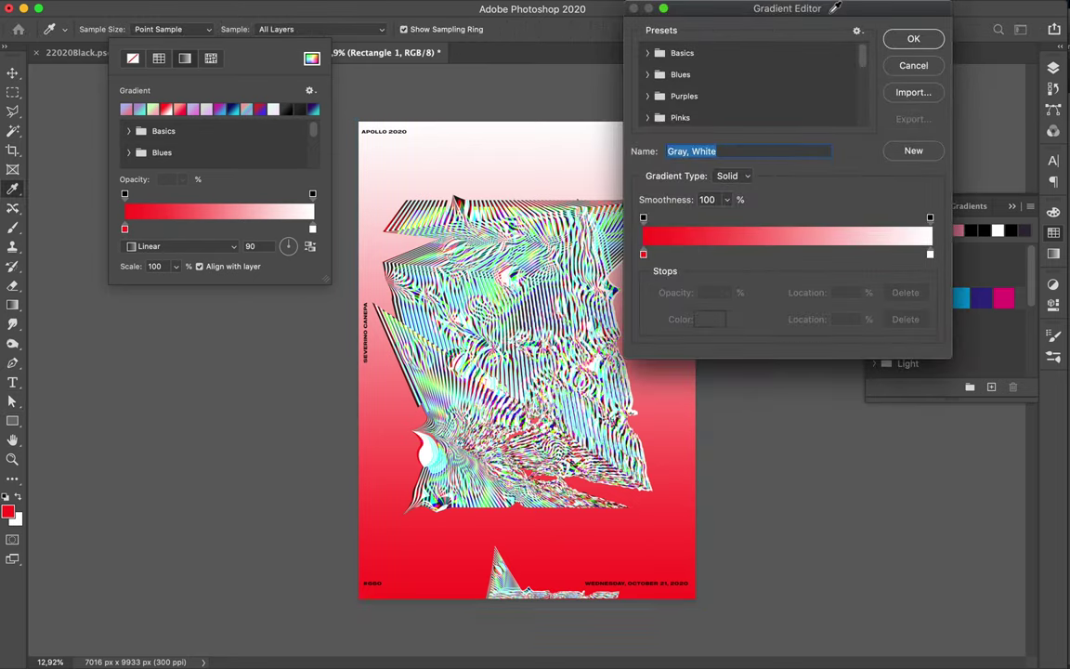
drag(836, 8, 921, 111)
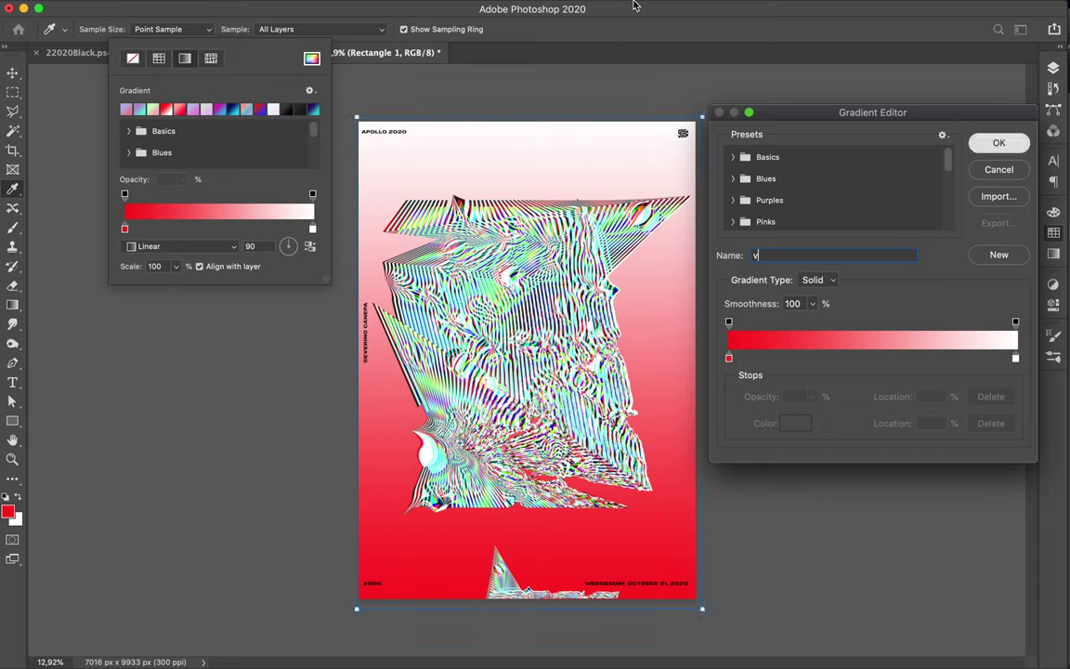
click(222, 32)
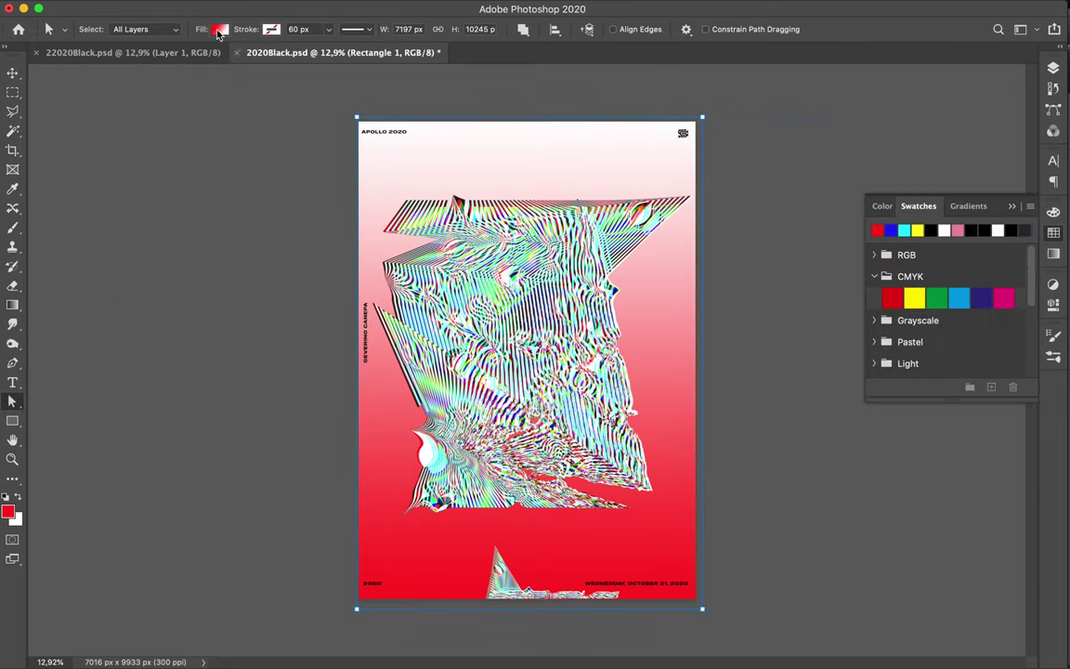
Step: Add blue and cyan stops to the rectangle's gradient
drag(143, 229, 153, 228)
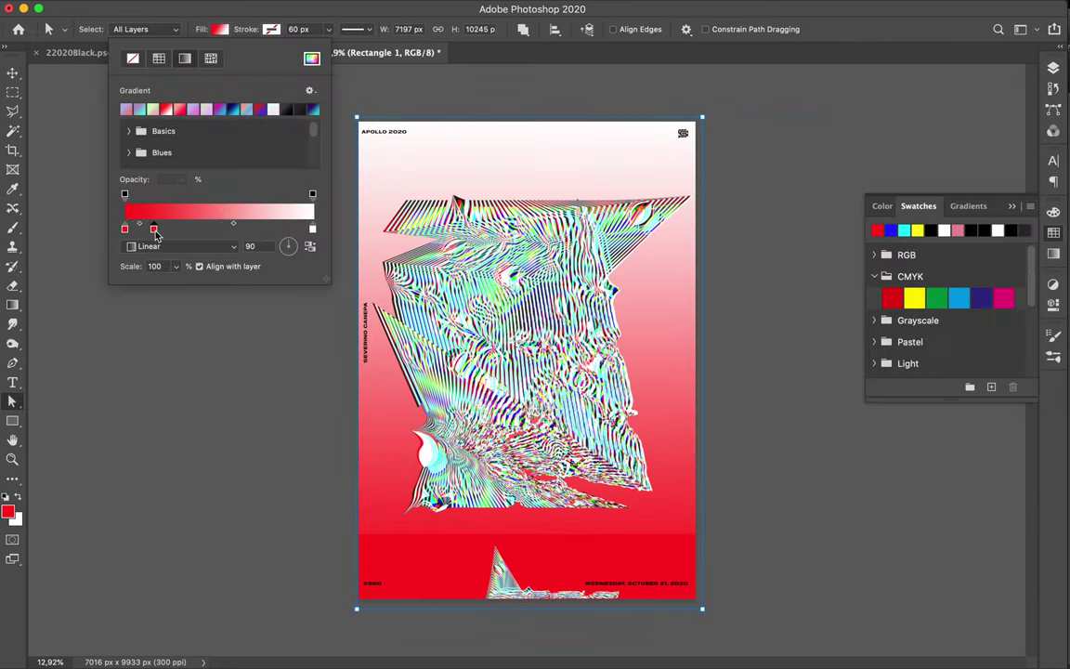
double_click(153, 228)
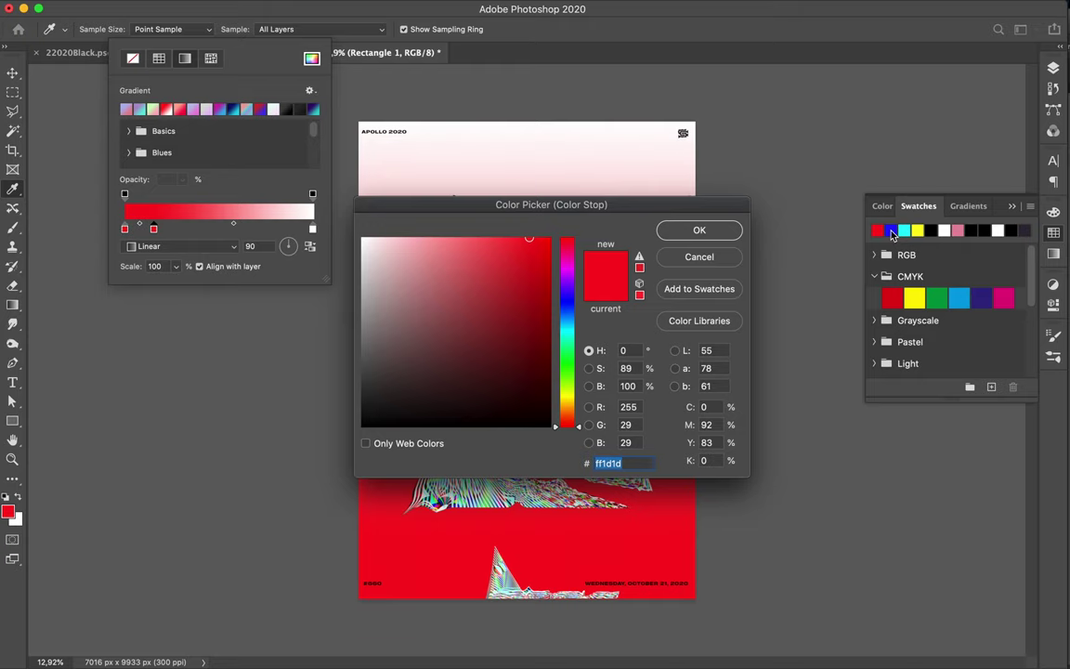
click(893, 230)
click(699, 230)
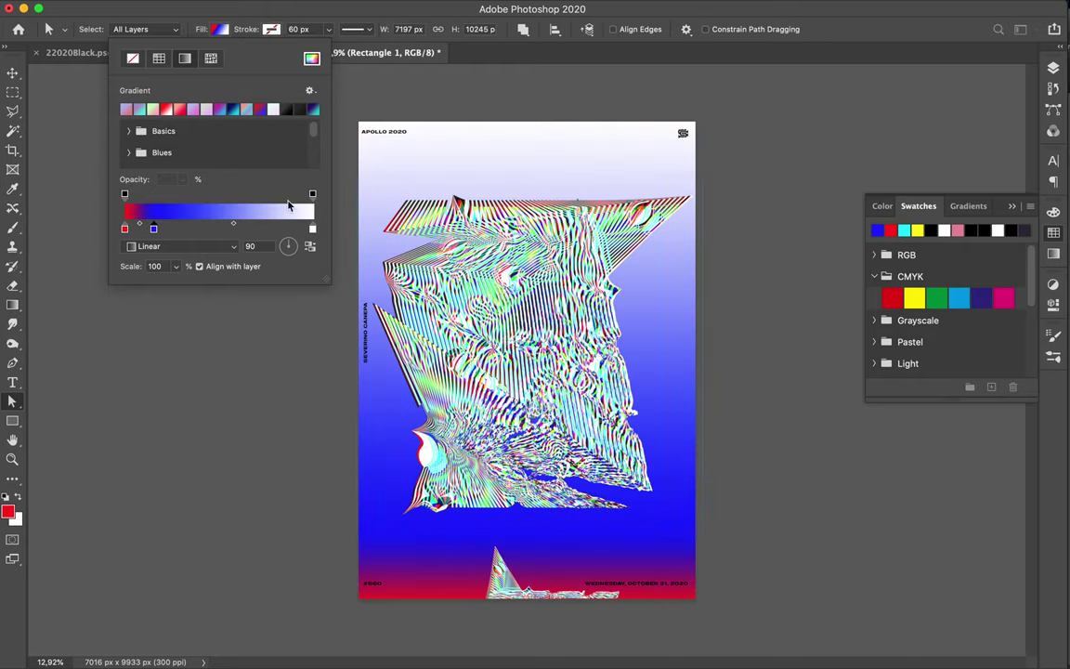
drag(191, 228, 187, 228)
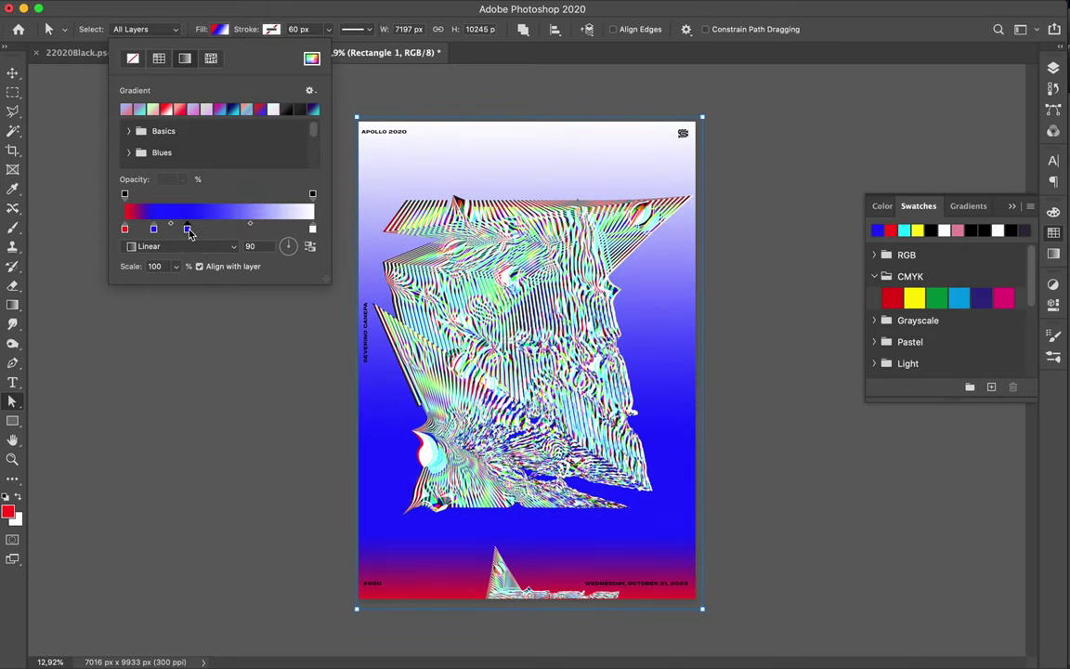
double_click(187, 228)
click(903, 230)
click(699, 230)
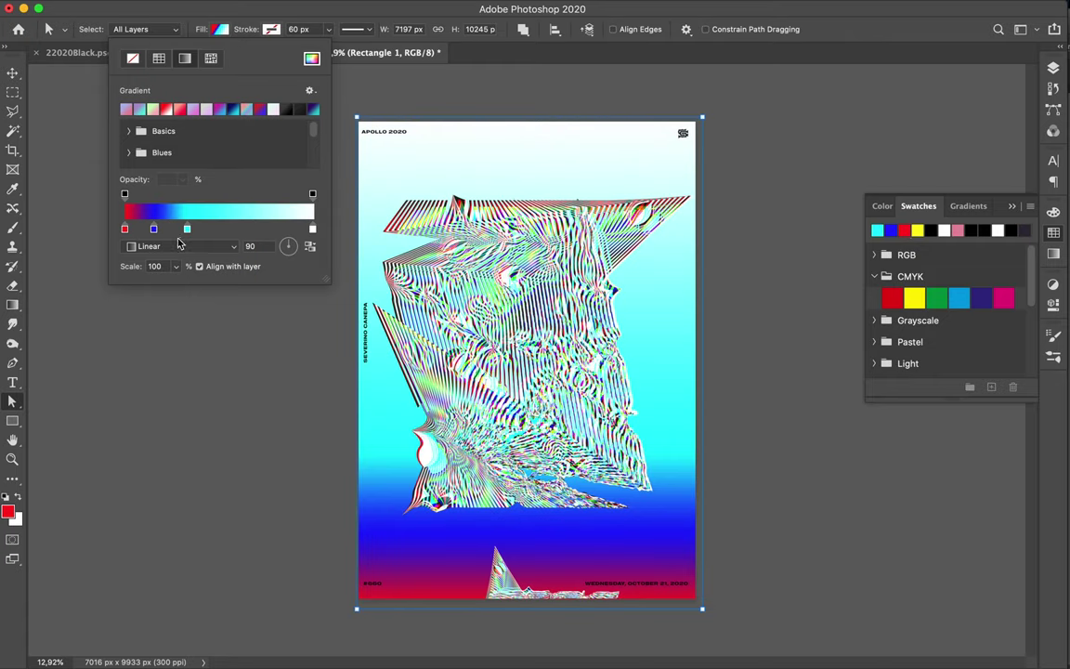
Step: Add a yellow stop near the light end and respace the blue and cyan stops
drag(216, 228, 279, 229)
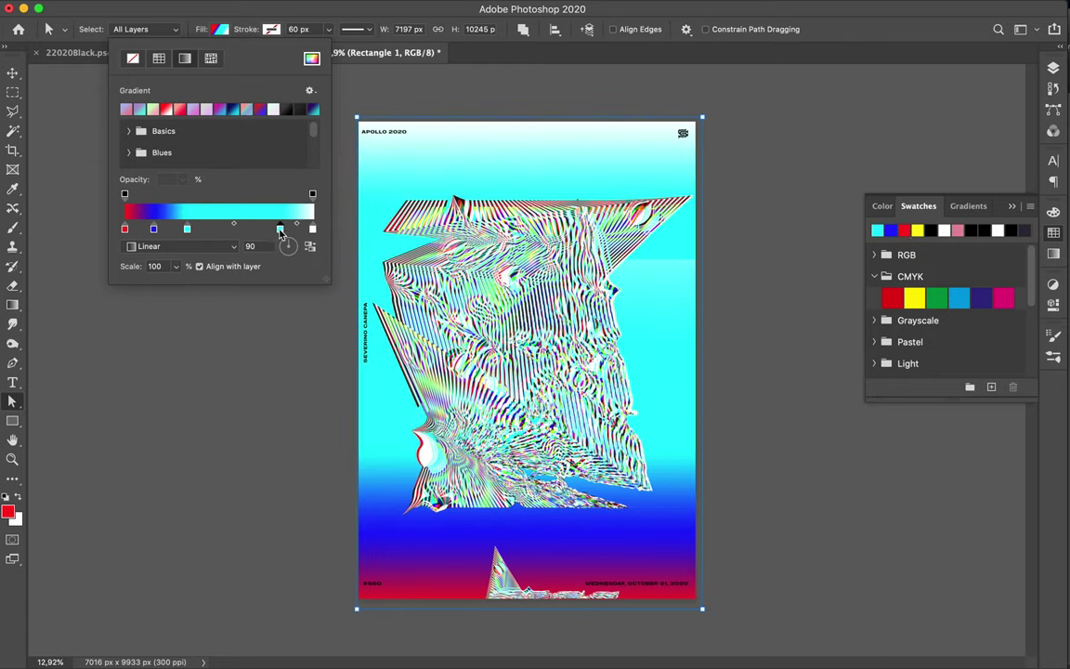
double_click(279, 229)
click(918, 230)
click(699, 229)
key(a)
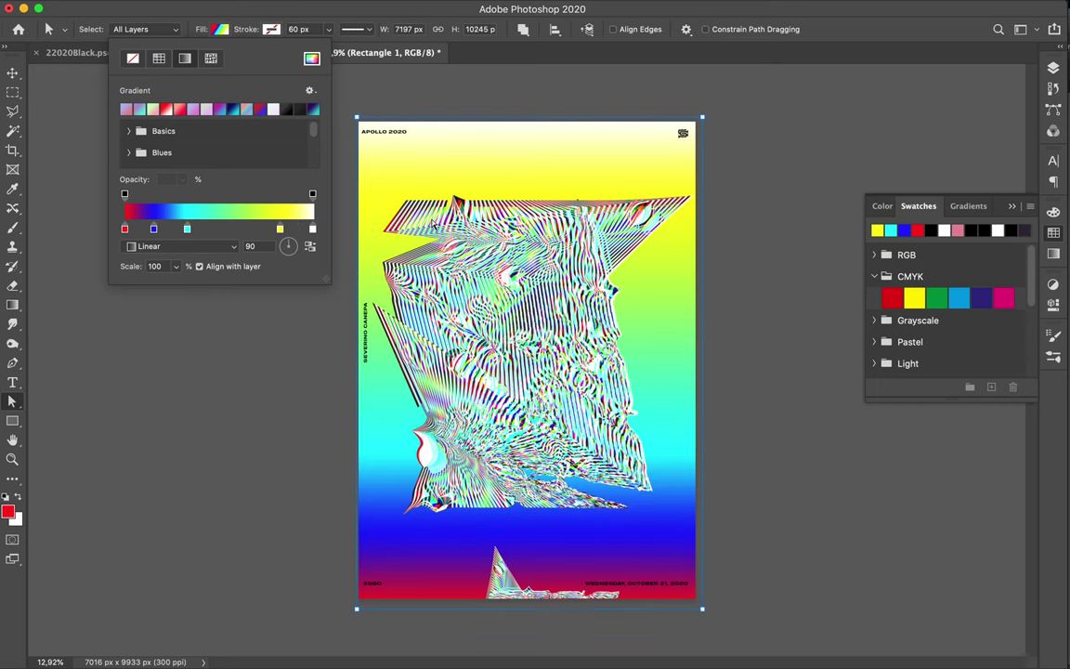
drag(219, 229, 252, 229)
drag(153, 229, 179, 229)
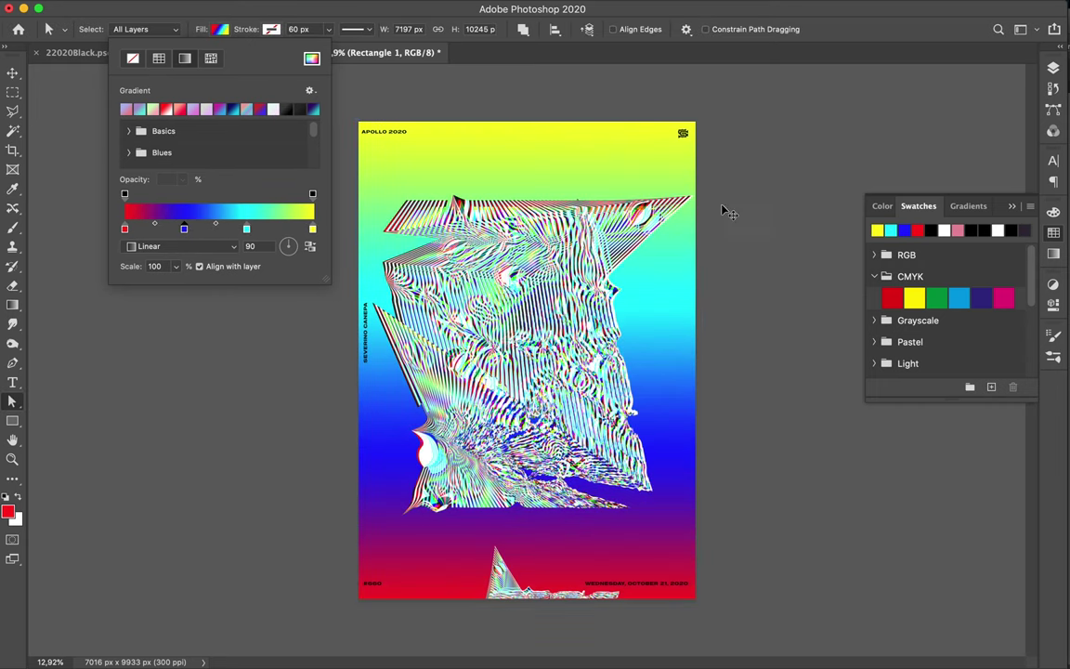
Step: Duplicate the rainbow rectangle as Rectangle 1 copy
key(v)
click(1054, 69)
key(ctrl+j)
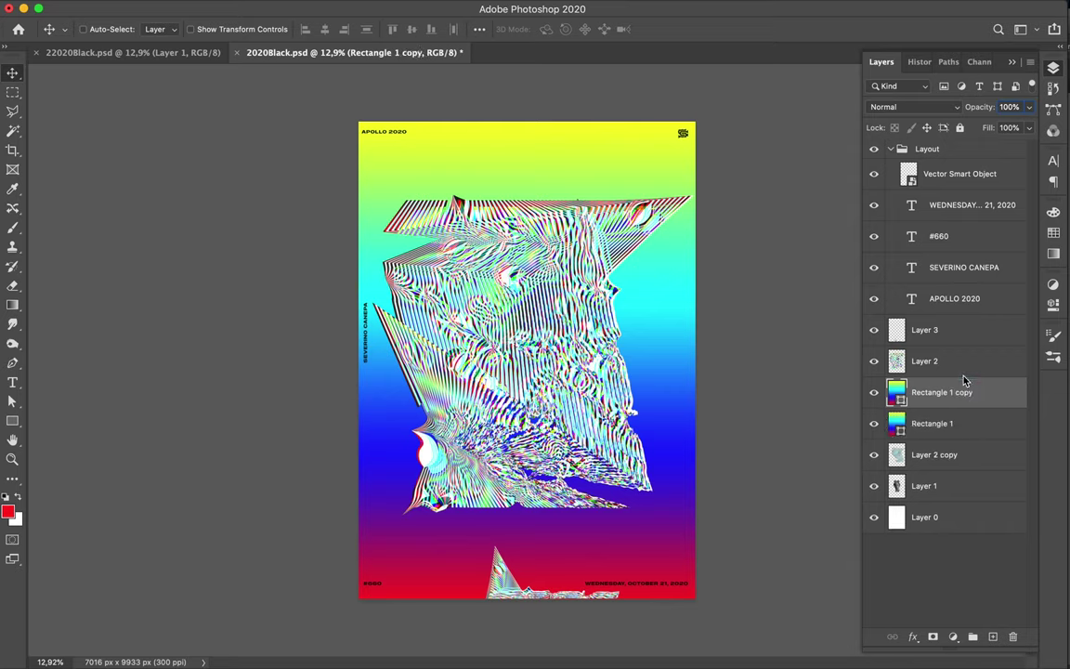
Step: Set Rectangle 1 copy to Screen, move both rectangles lower, and set Fill to 23%
click(897, 107)
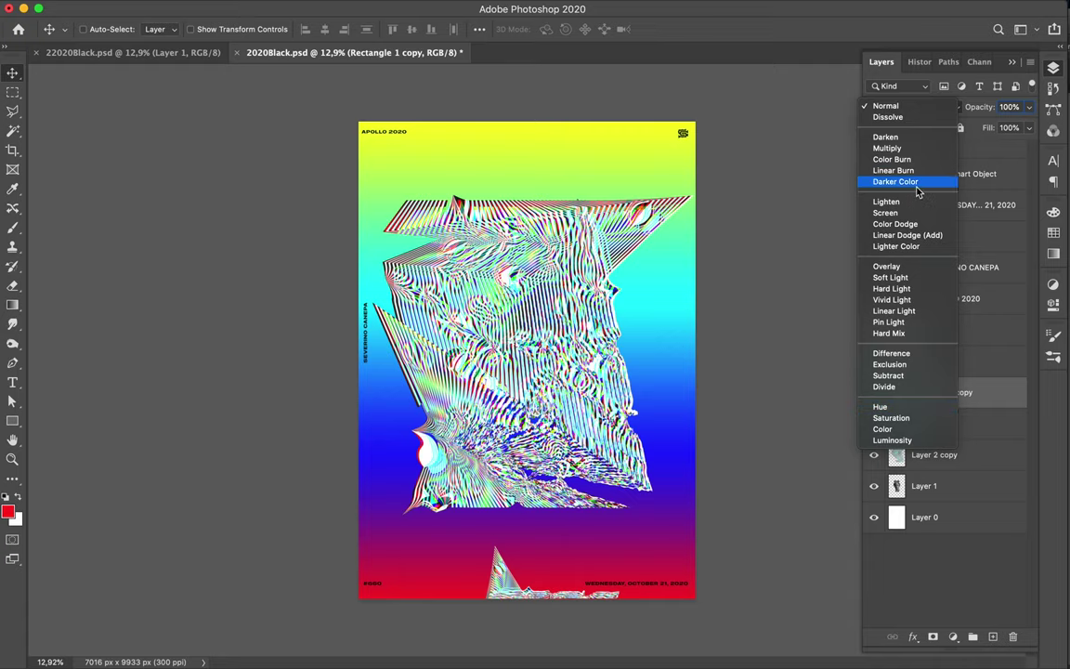
click(903, 213)
shift+click(936, 423)
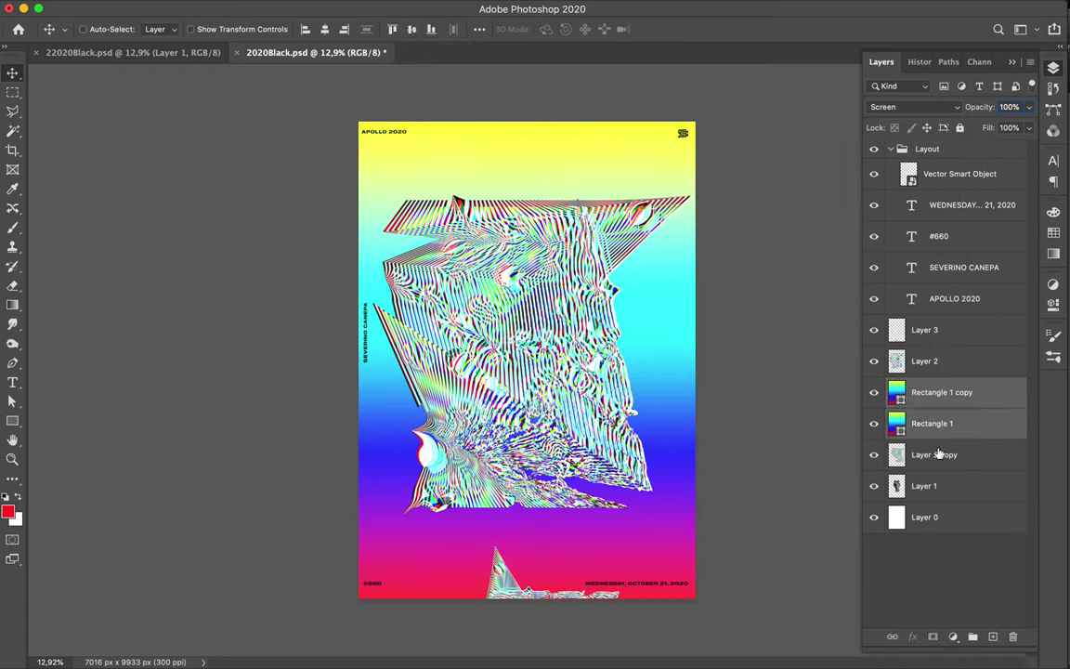
drag(937, 500, 937, 501)
click(1029, 127)
drag(1029, 146, 972, 149)
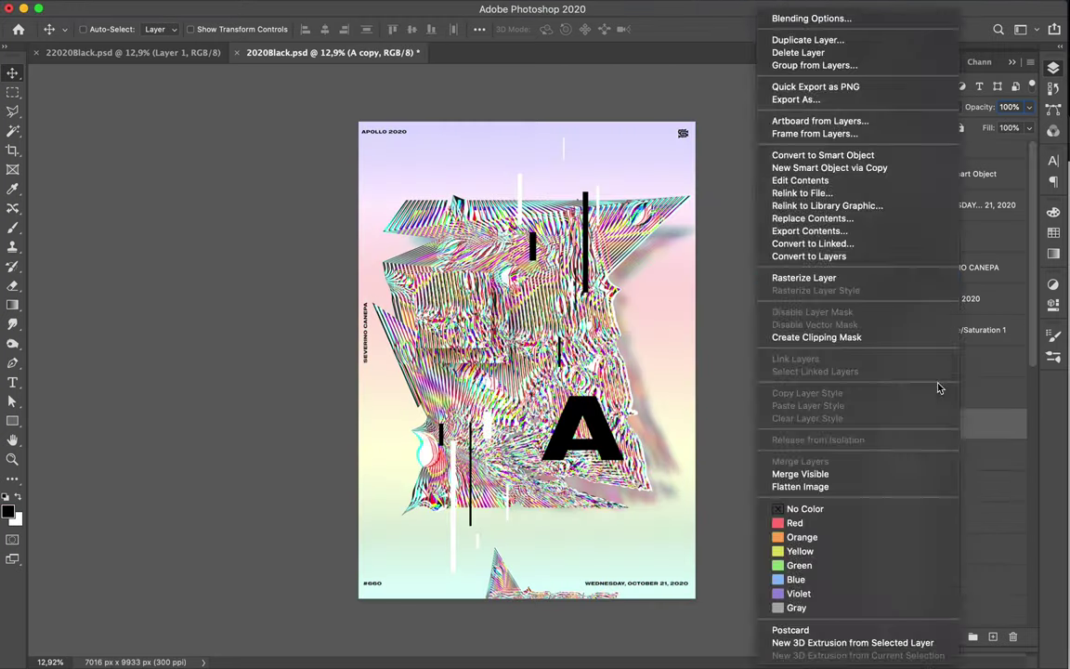
Step: Load the black A's shape as a selection and copy that glitch area to a new layer
click(603, 436)
key(w)
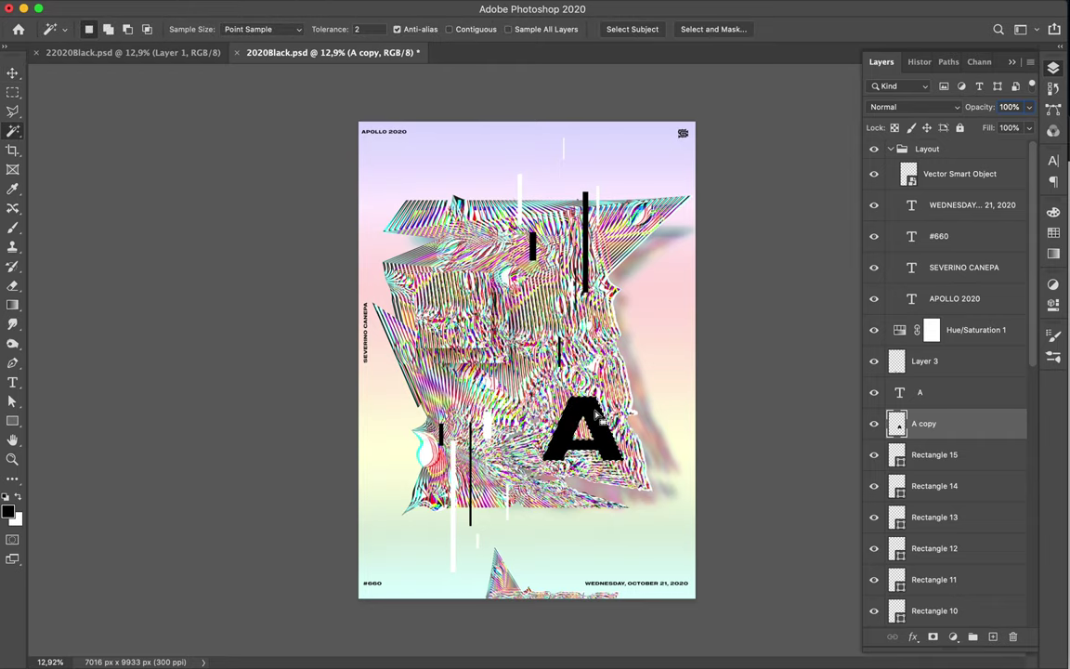
scroll(956, 423, down, 6)
scroll(934, 464, down, 3)
scroll(934, 470, up, 10)
key(m)
click(929, 392)
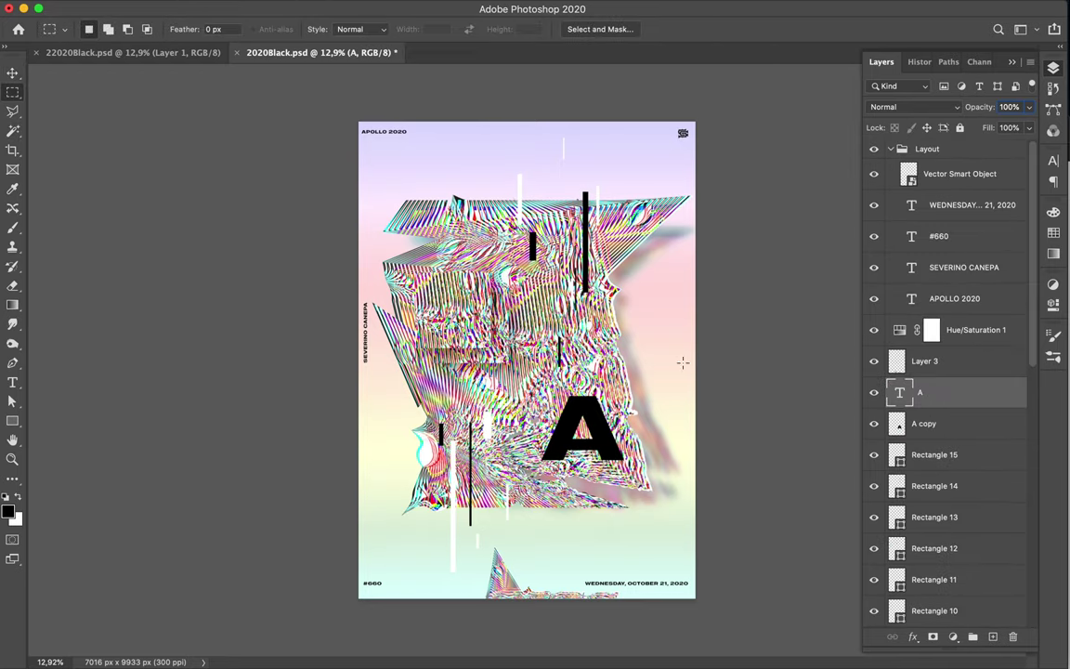
key(ctrl+shift+alt+n)
Step: Set the A-shaped glitch copy to Subtract blending and align it over the black A
key(v)
drag(446, 307, 521, 149)
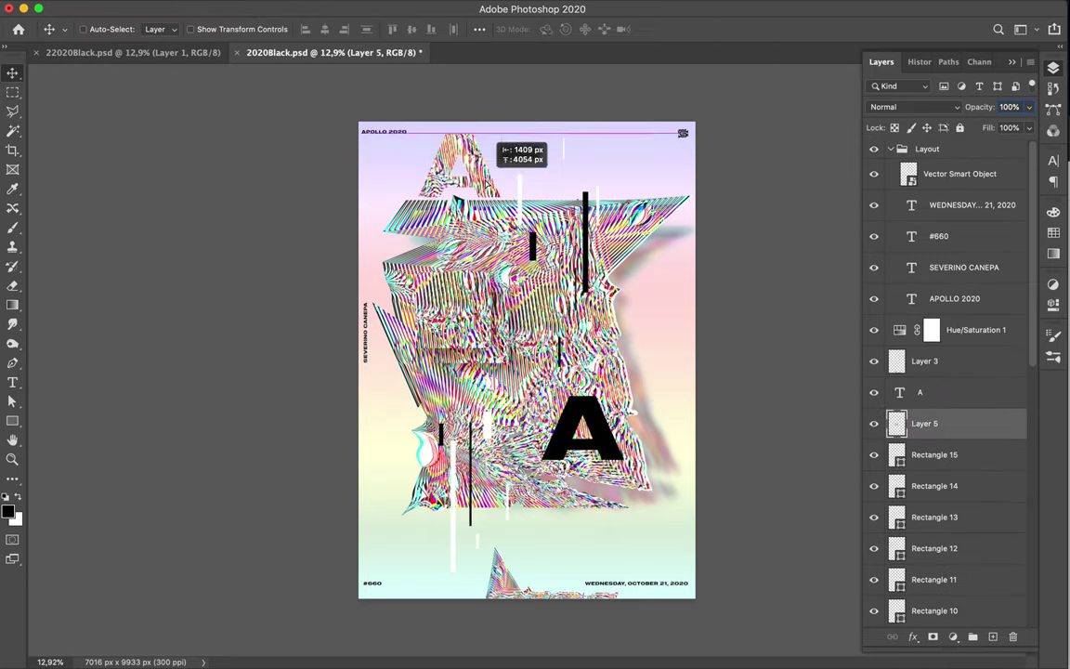
click(915, 107)
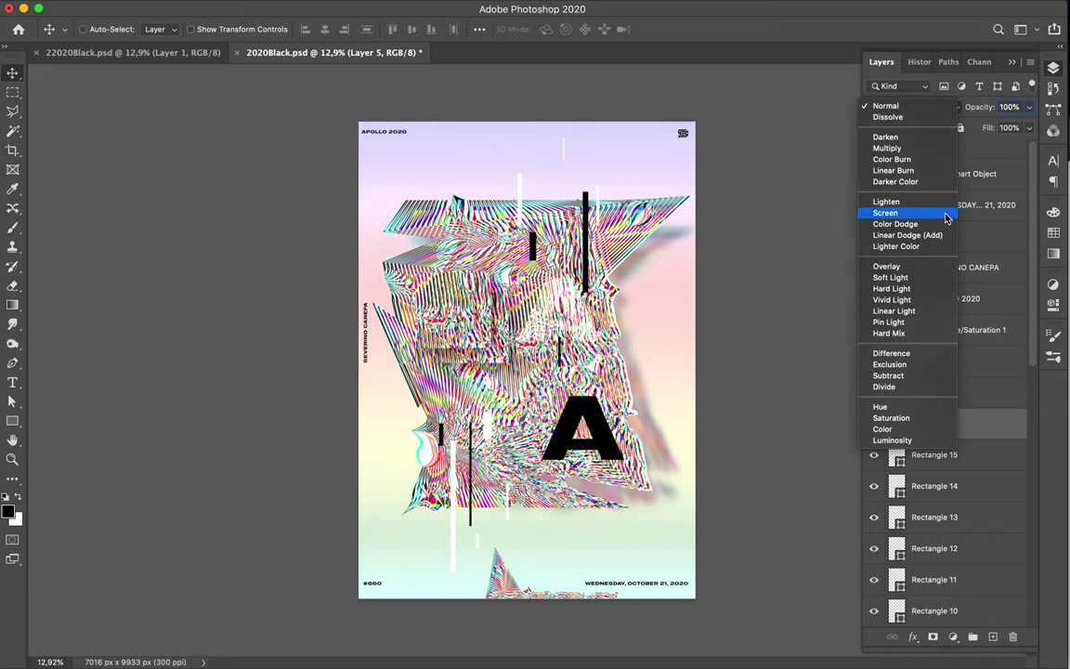
click(944, 375)
drag(525, 299, 553, 429)
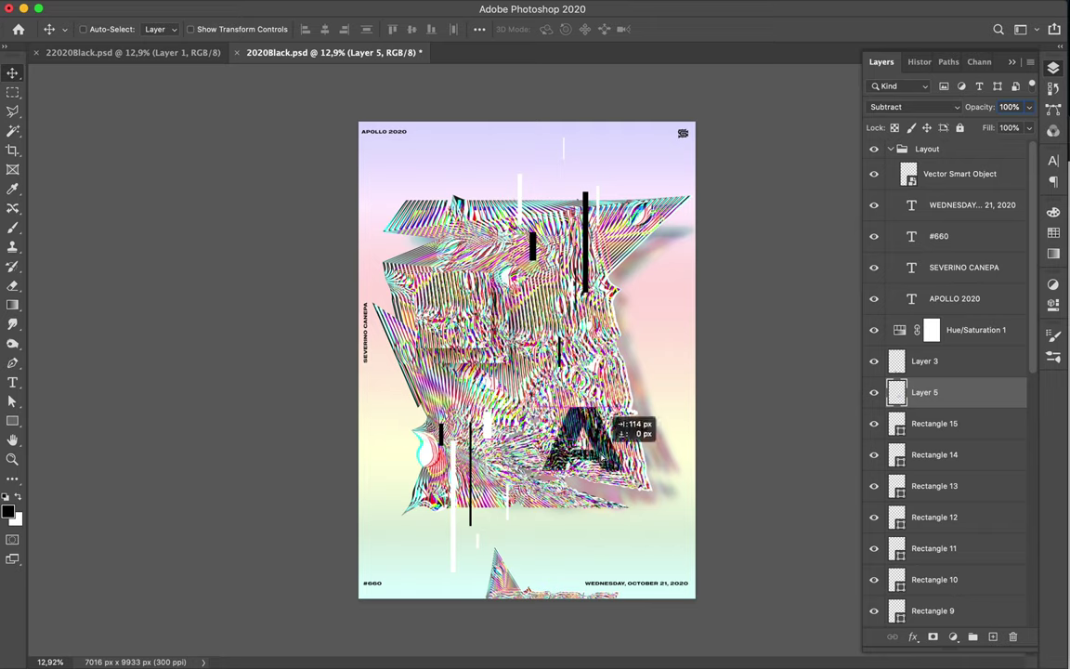
Step: Draw black circles of several sizes around the glitch artwork with the Ellipse tool
key(u)
key(shift+u)
key(shift+u)
drag(617, 373, 623, 378)
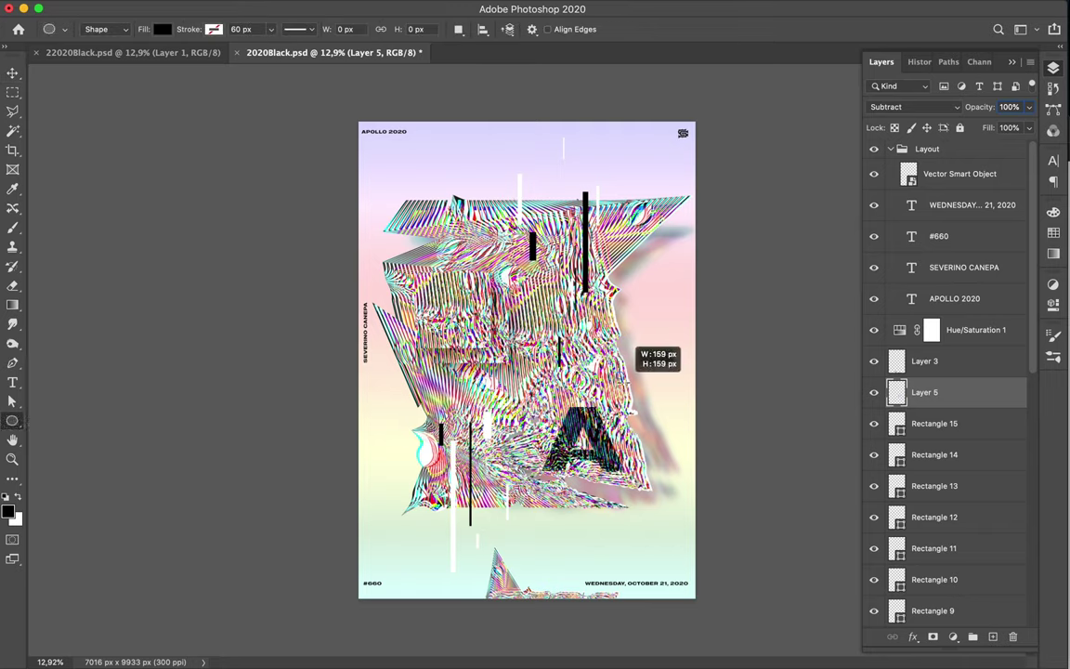
drag(405, 472, 436, 502)
drag(415, 386, 575, 216)
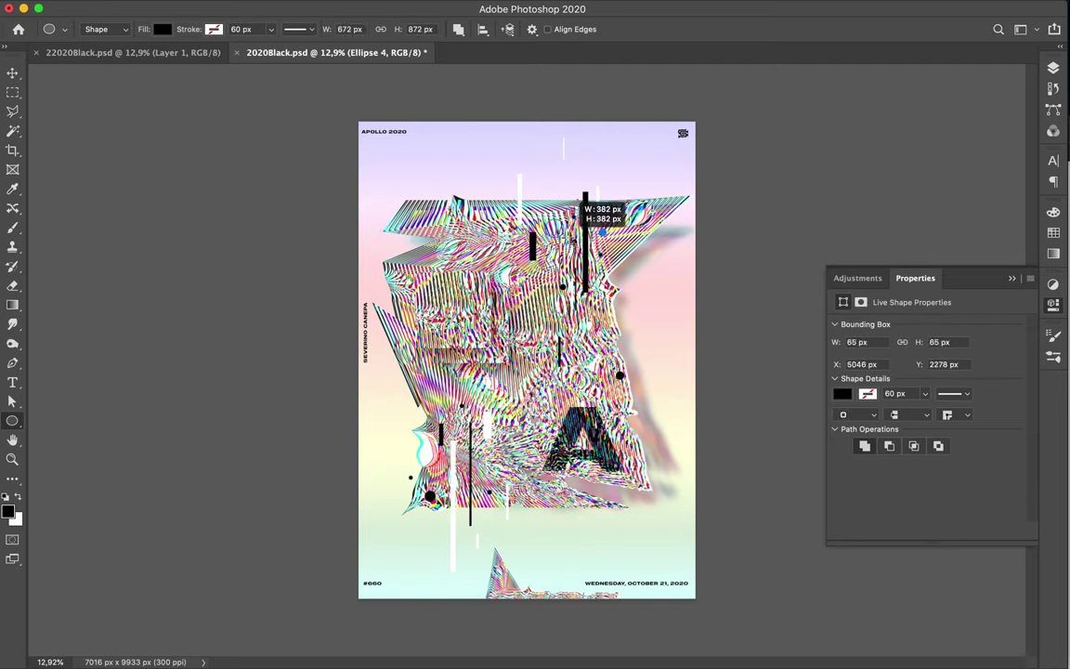
drag(609, 223, 509, 221)
drag(492, 457, 509, 474)
drag(480, 512, 467, 526)
drag(584, 177, 590, 184)
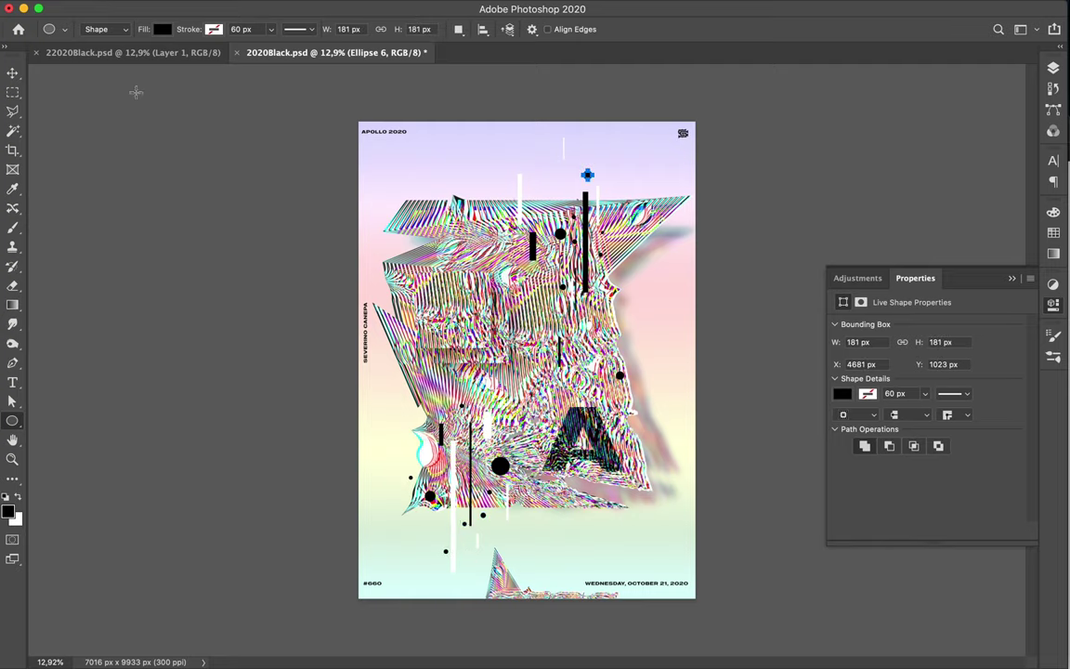
Step: Switch the ellipse fill to white and draw a white circle of about 310 px near the bottom
click(163, 29)
click(88, 108)
drag(453, 426, 459, 432)
drag(528, 508, 517, 499)
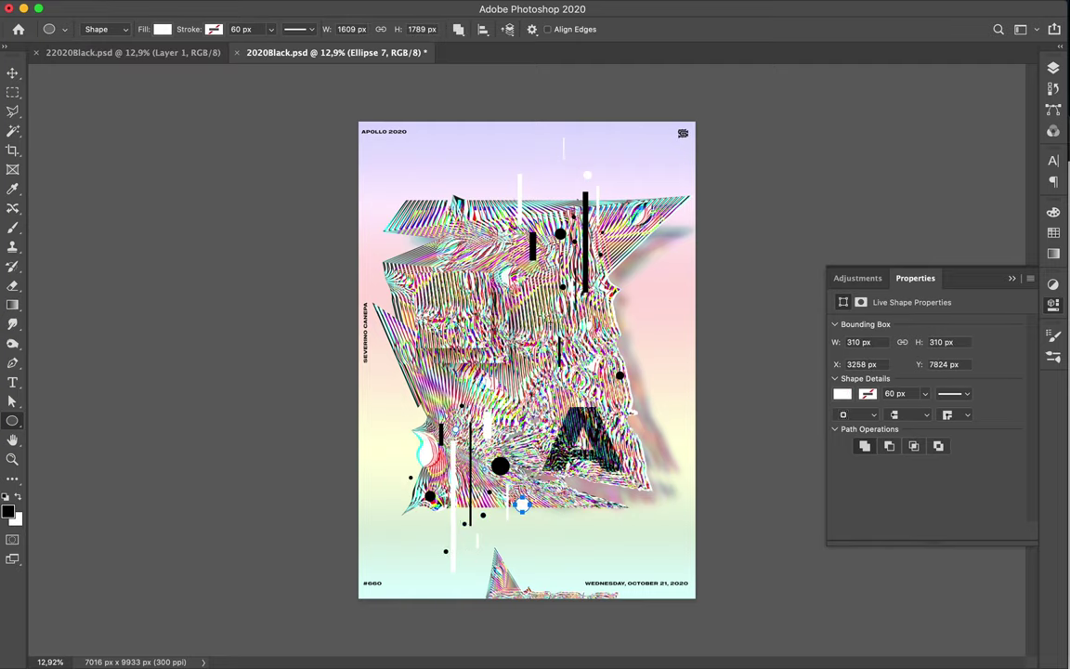
key(v)
click(504, 295)
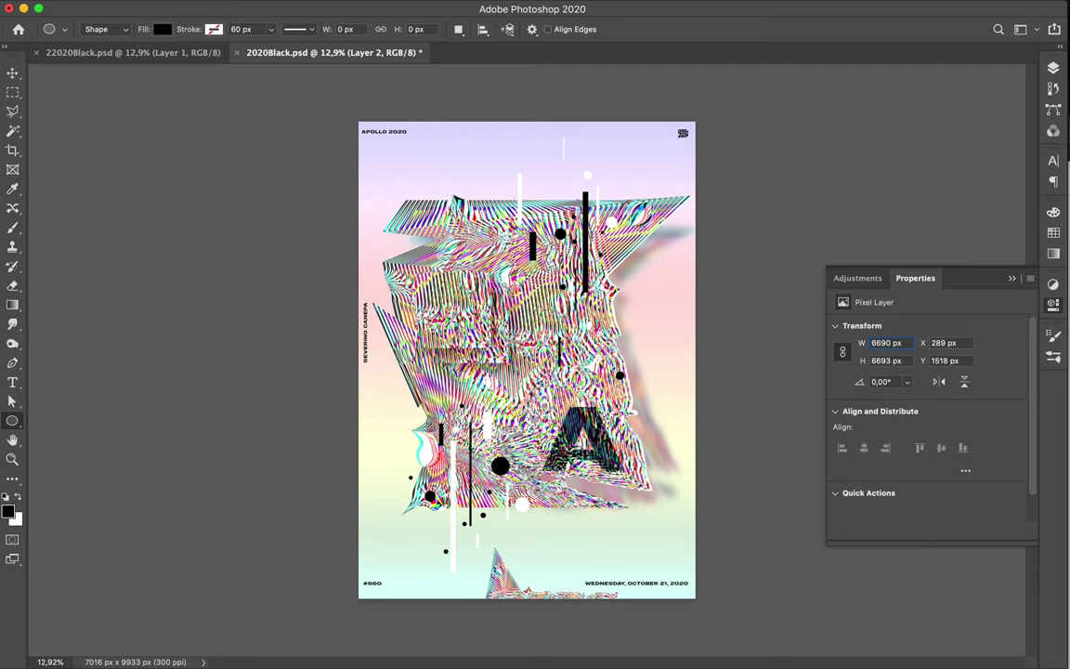
Step: Copy a small elliptical piece of the glitch artwork to a new layer, then duplicate and shrink it to about 62%
right_click(13, 92)
click(84, 108)
mouse_move(487, 285)
mouse_down()
mouse_move(505, 302)
mouse_move(616, 197)
mouse_move(572, 225)
mouse_move(514, 372)
mouse_move(499, 515)
mouse_move(558, 149)
mouse_move(606, 145)
mouse_up()
key(ctrl+j)
key(v)
key(ctrl+t)
key(Return)
key(ctrl+t)
key(Return)
Step: Select a 173 px circle of the artwork and place a copy elsewhere on the poster
key(m)
drag(511, 358, 534, 399)
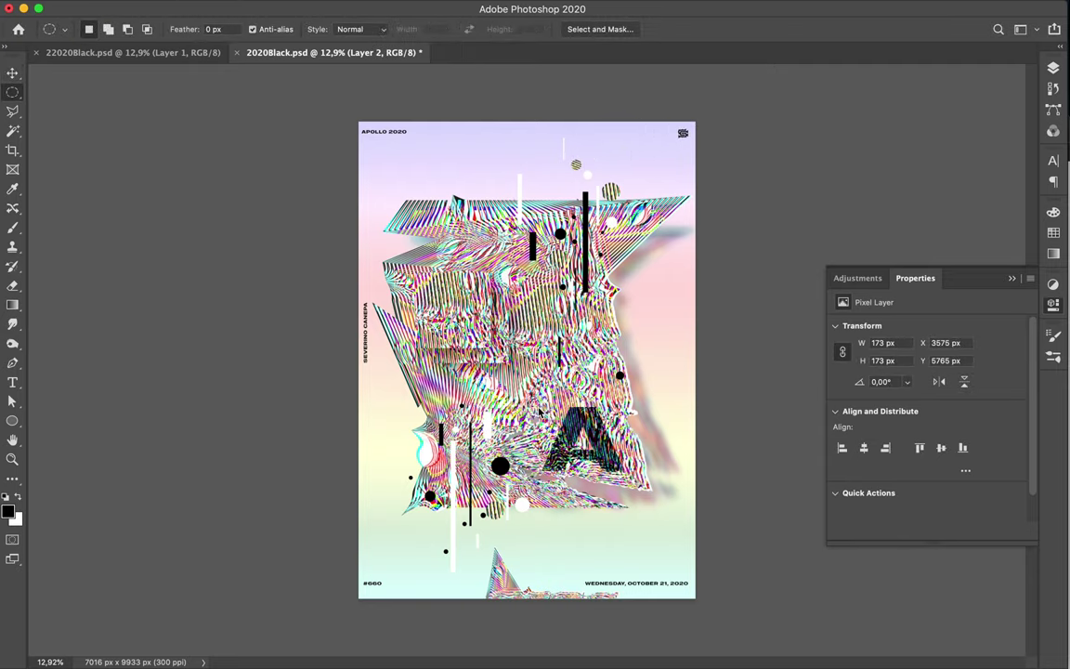
key(v)
mouse_move(502, 484)
mouse_down()
mouse_move(595, 243)
mouse_move(566, 183)
mouse_up()
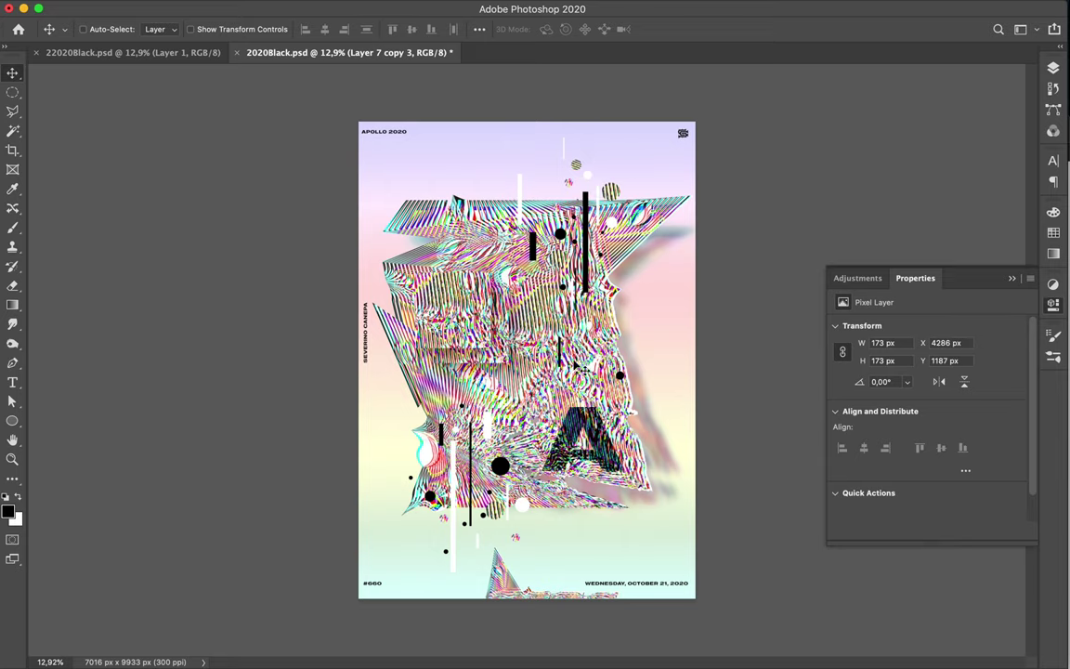
super+click(543, 381)
Step: Duplicate Layer 3, reapply the Gaussian Blur, and move both Layer 3 layers upward
click(1052, 69)
key(super+j)
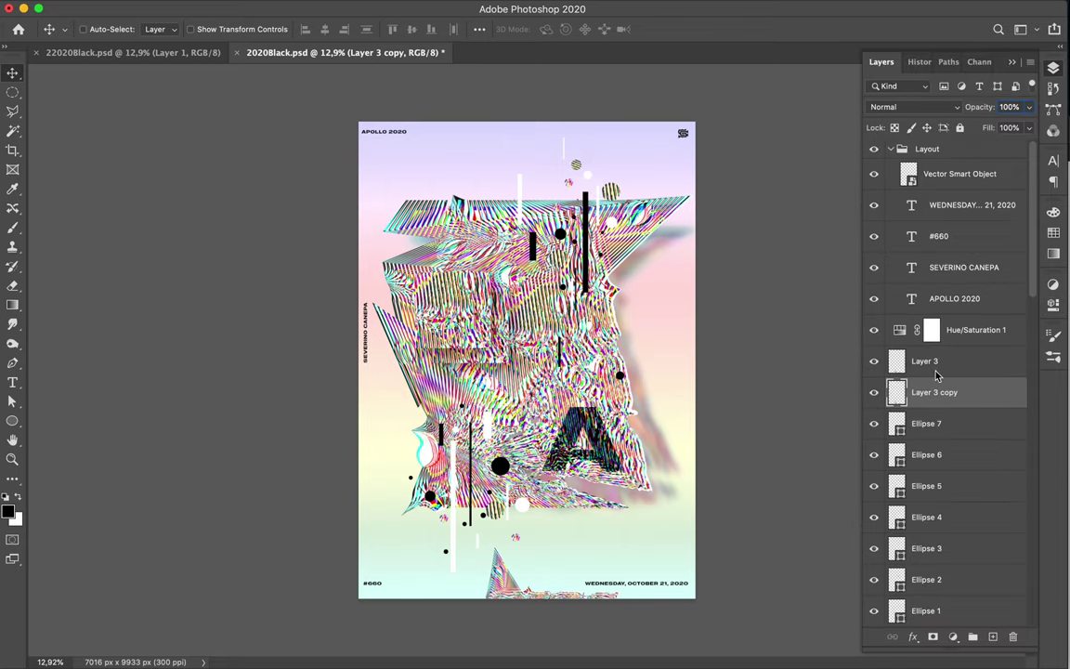
key(super+ctrl+f)
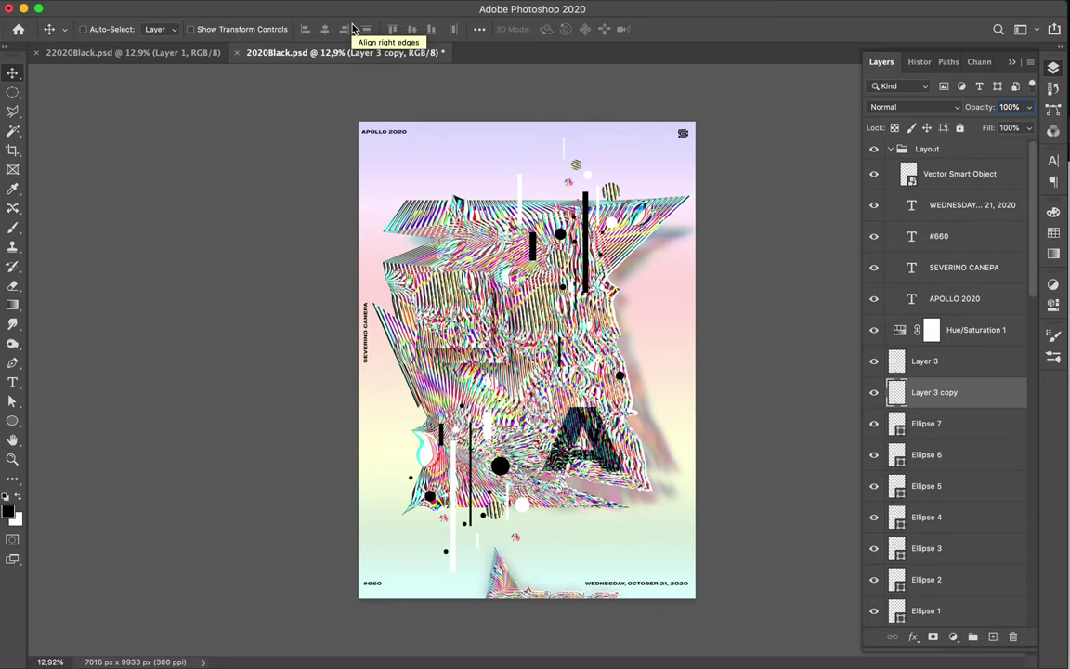
drag(519, 526, 572, 581)
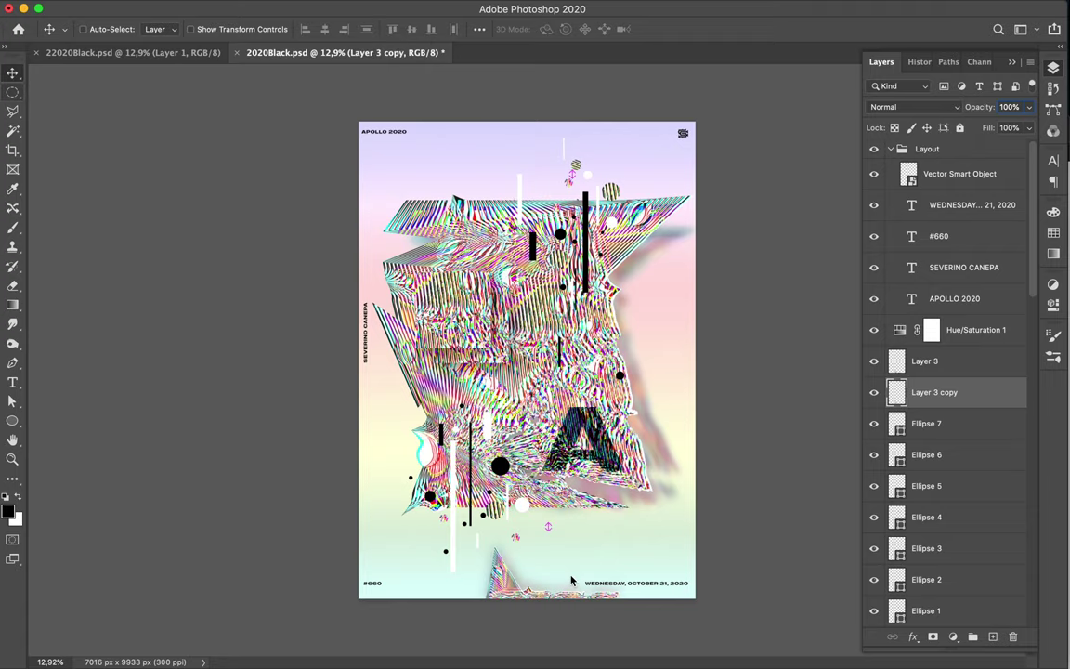
shift+click(924, 360)
drag(499, 515, 559, 376)
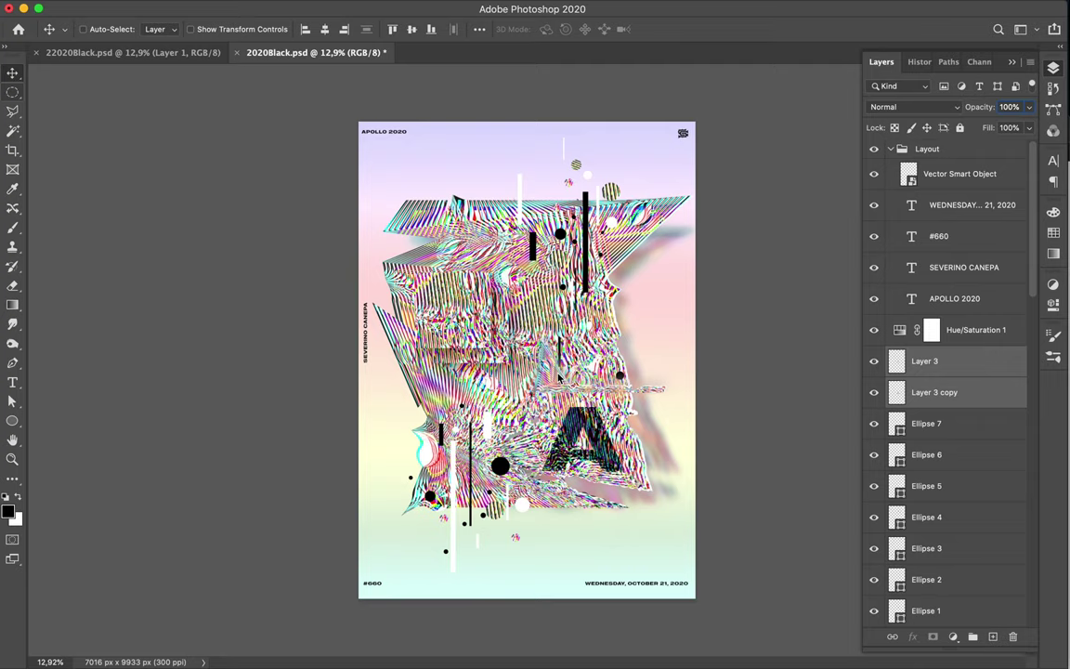
Step: Copy a large glitch circle to its own layer, undo it, and reselect a larger circle
key(m)
drag(520, 438, 593, 510)
key(ctrl+j)
key(v)
mouse_move(476, 429)
mouse_down()
mouse_move(429, 193)
mouse_move(479, 432)
mouse_up()
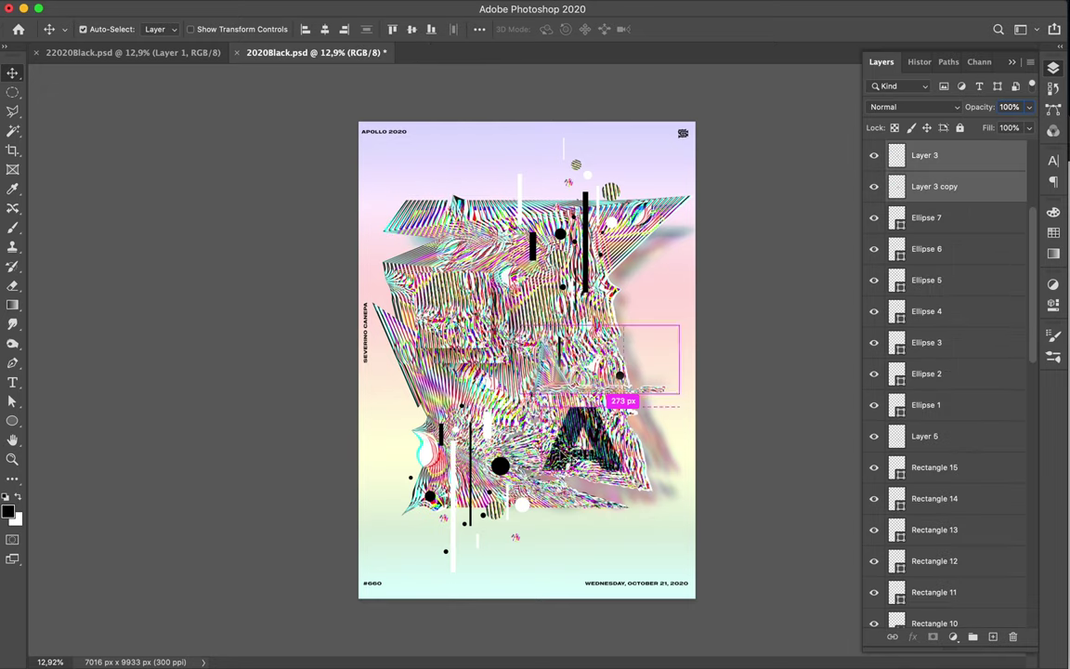
key(ctrl+e)
key(m)
drag(418, 371, 632, 506)
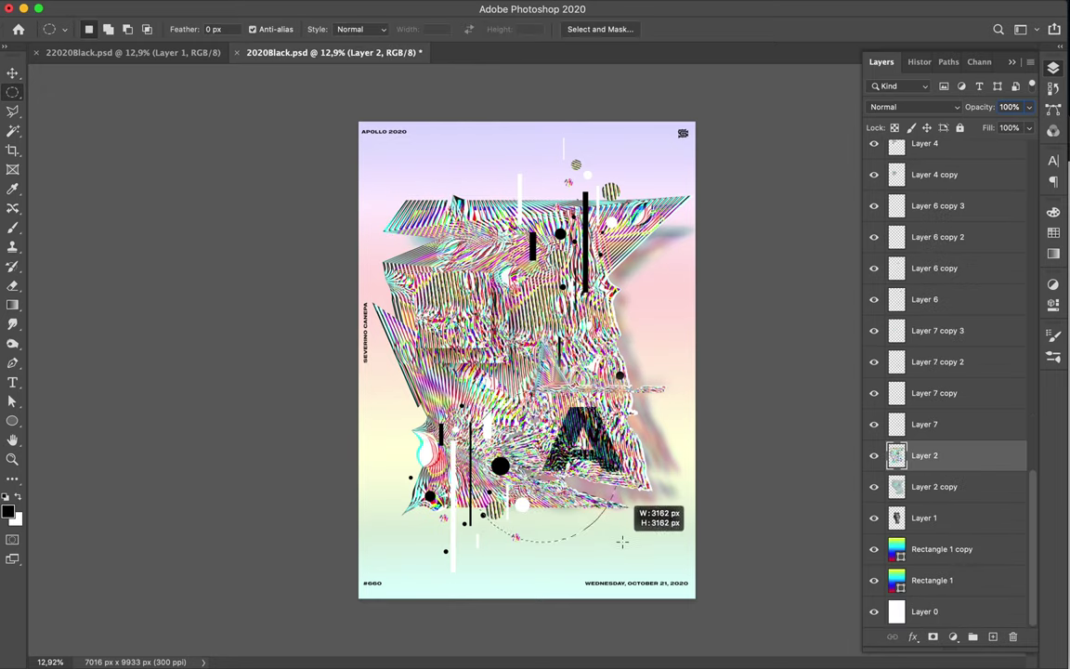
Step: Copy the circle to Layer 8, move it below Layer 2 copy and upward, then duplicate and reposition it
key(ctrl+j)
key(v)
drag(499, 429, 524, 564)
drag(924, 455, 947, 528)
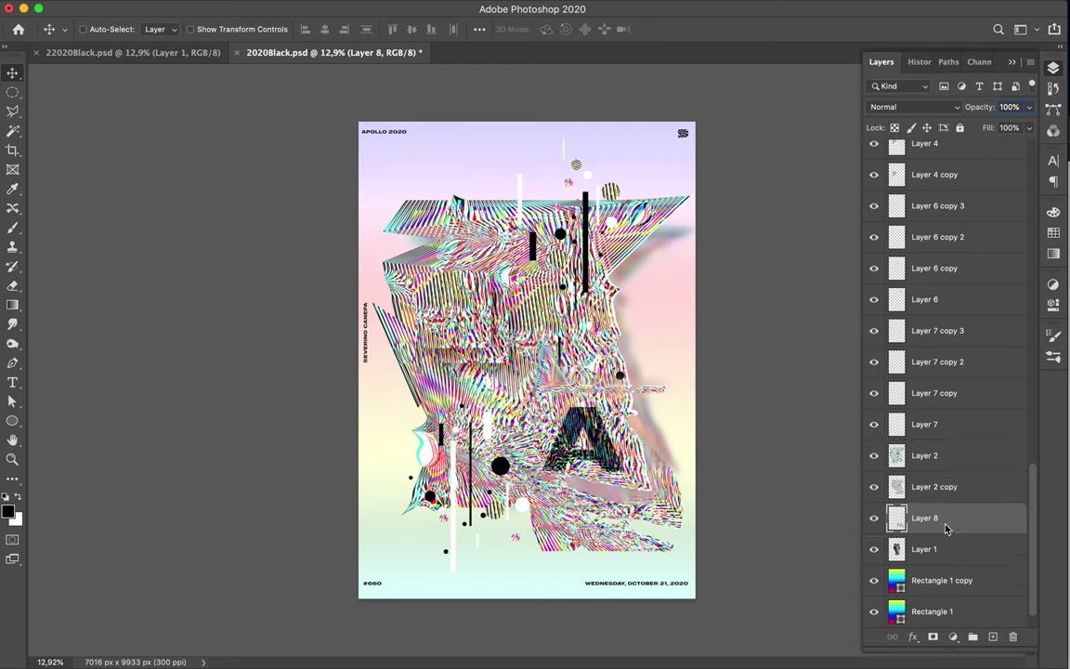
drag(549, 554, 583, 224)
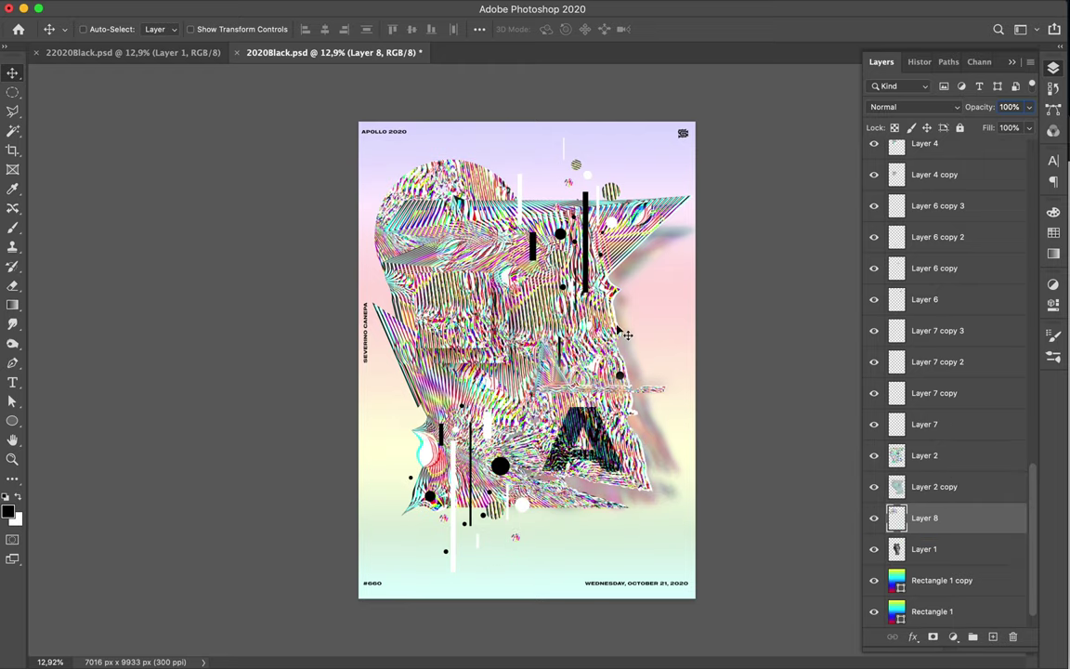
drag(952, 532, 952, 534)
click(309, 7)
click(349, 27)
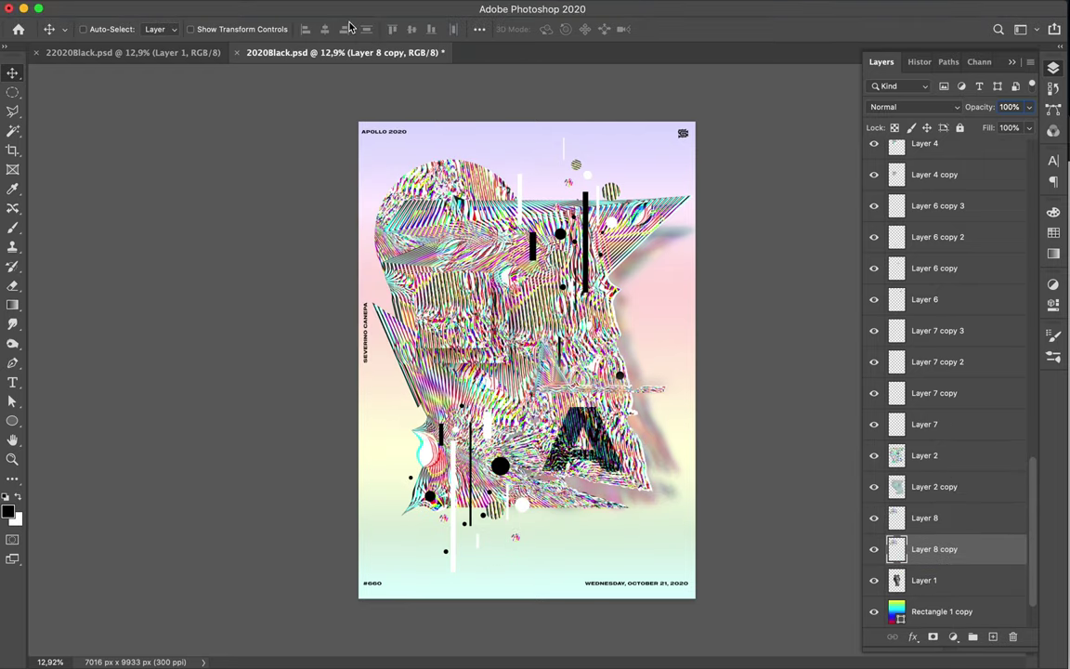
mouse_move(486, 189)
mouse_down()
mouse_move(488, 180)
mouse_move(615, 206)
mouse_move(612, 248)
mouse_up()
Step: Remove the empty Layer 9 and copy a new glitch piece from Layer 2 into place
key(m)
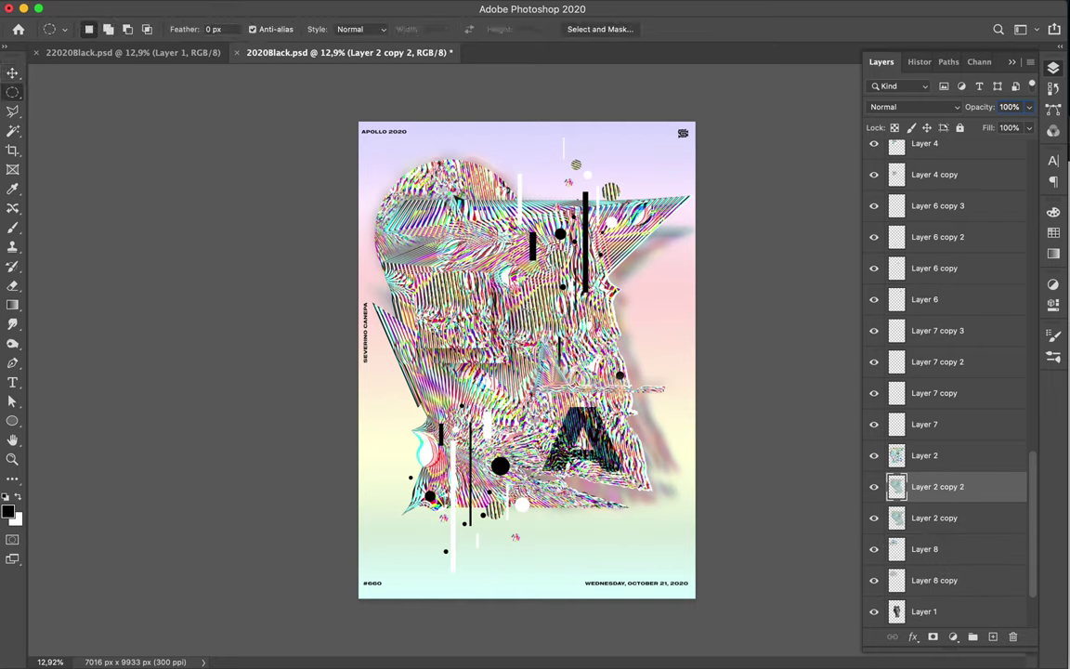
key(alt+bracketright)
key(ctrl+shift+alt+n)
key(v)
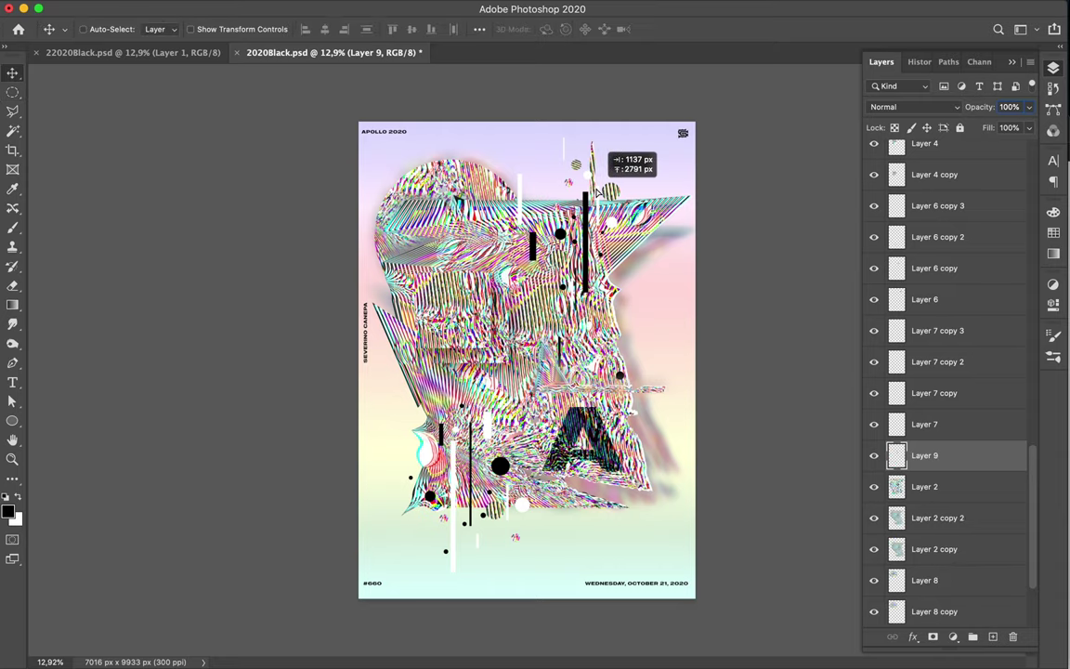
key(m)
key(alt+bracketleft)
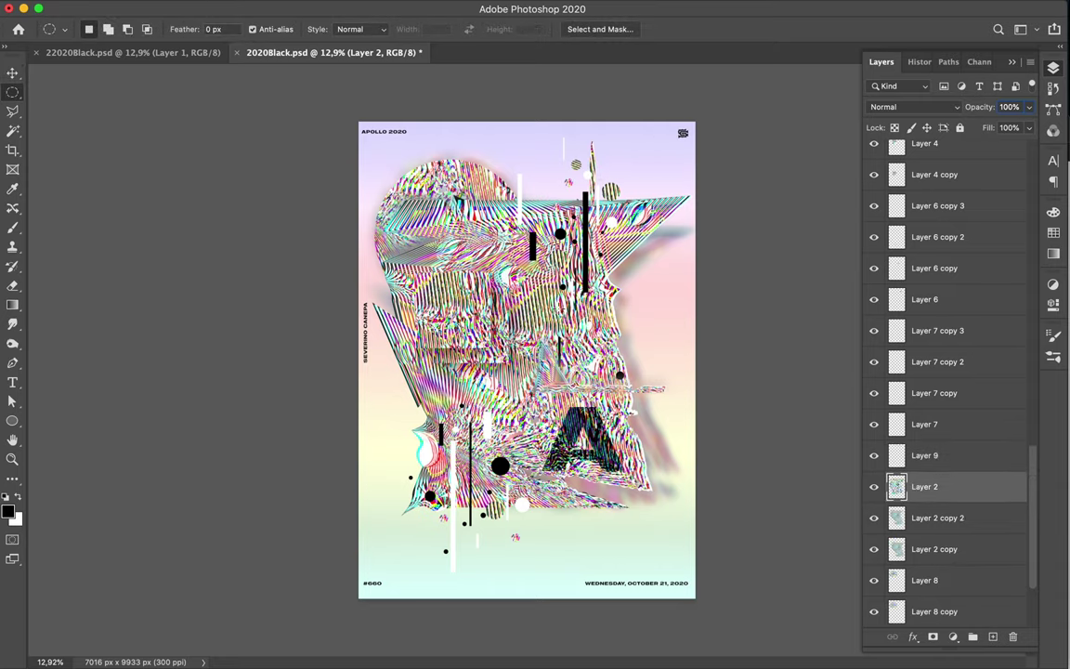
key(ctrl+z)
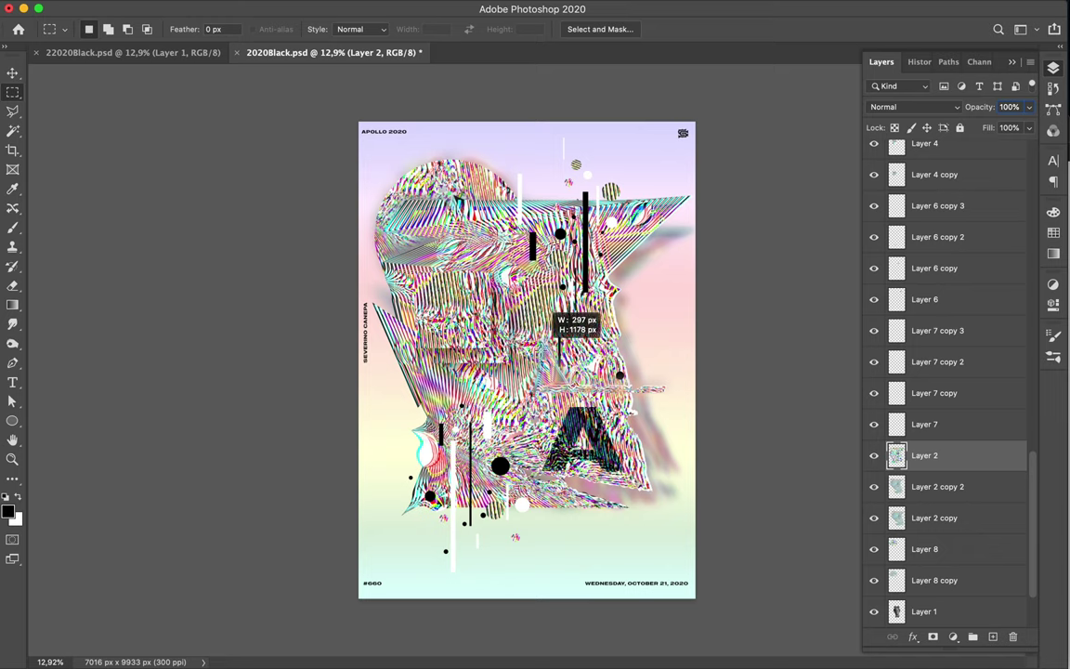
key(ctrl+j)
key(v)
mouse_move(548, 290)
mouse_down()
mouse_move(472, 437)
mouse_move(495, 483)
mouse_up()
Step: Copy a rectangular strip of the Layer 2 artwork to a new layer and rotate it
scroll(528, 314, up, 3)
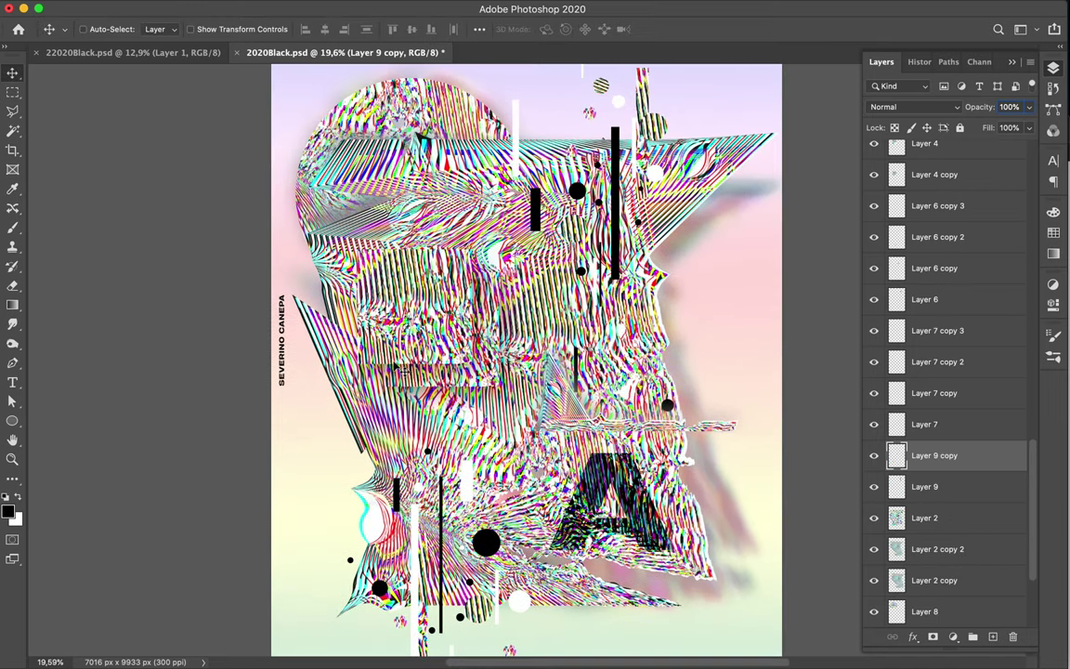
ctrl+click(325, 307)
key(m)
drag(283, 259, 429, 463)
key(ctrl+j)
scroll(427, 455, down, 3)
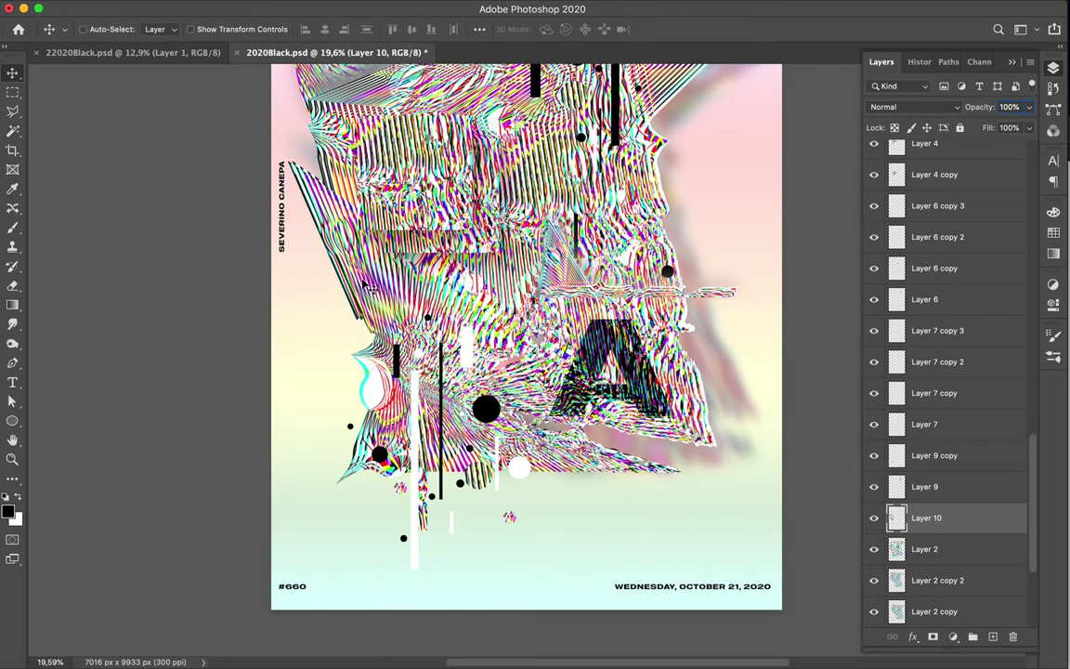
key(ctrl+t)
drag(255, 199, 221, 547)
key(Return)
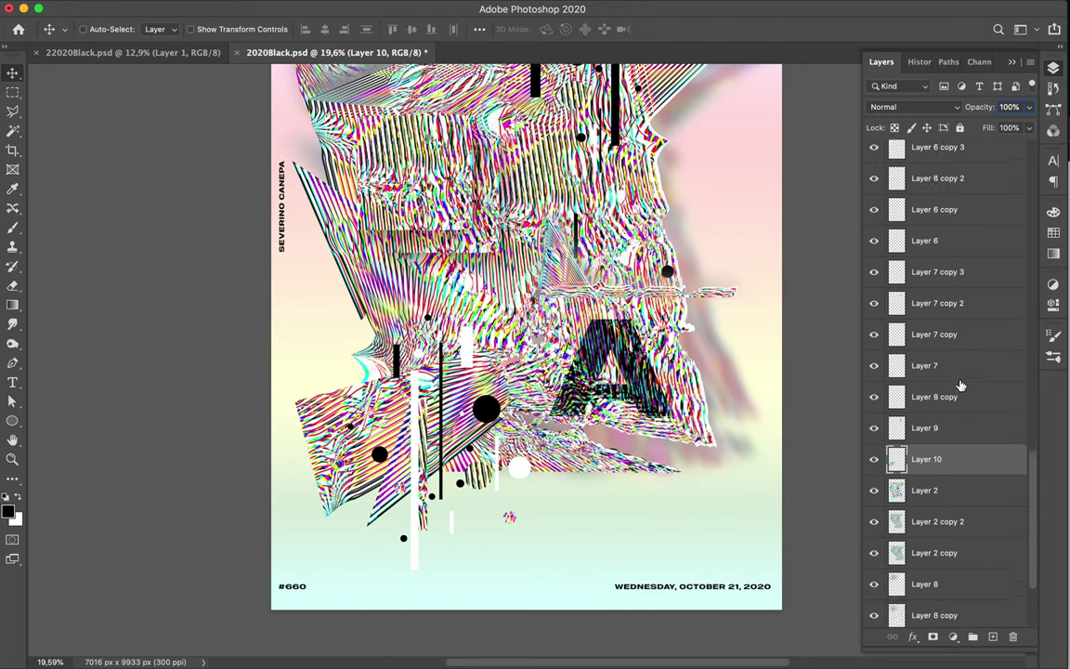
Step: Move Layer 10 below Layer 2 copy, duplicate it, and blur the copy
drag(927, 453, 936, 445)
drag(388, 497, 389, 513)
key(ctrl+j)
click(389, 7)
key(Escape)
key(ctrl+f)
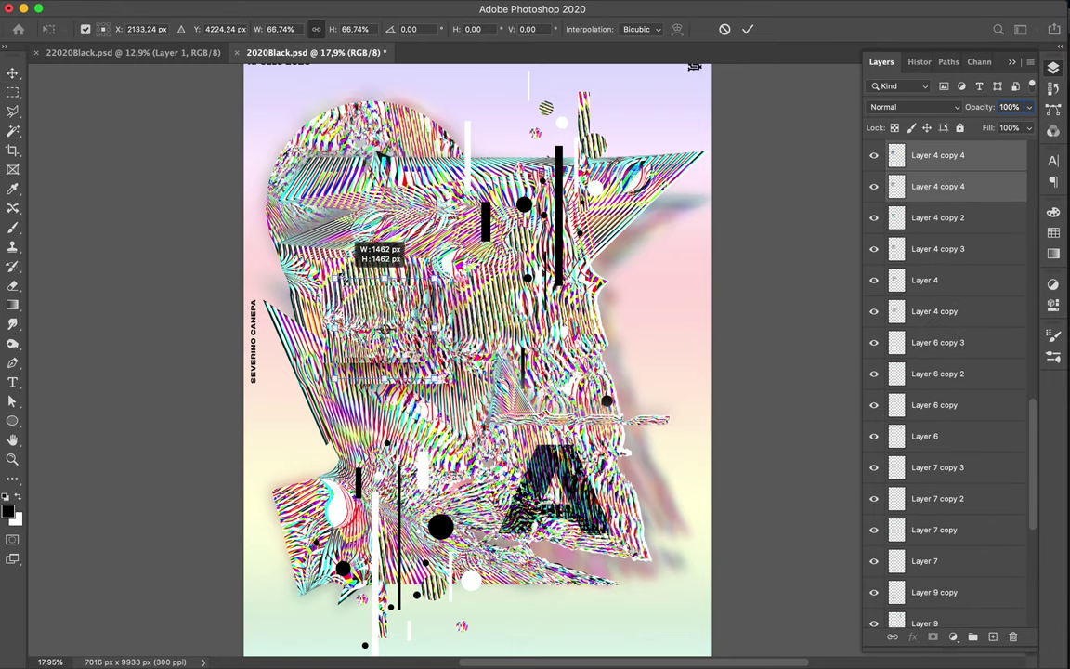
key(Return)
Step: Alt-drag more Layer 4 fragment copies into place, keeping Linear Burn and adjusting fill
drag(353, 279, 462, 342)
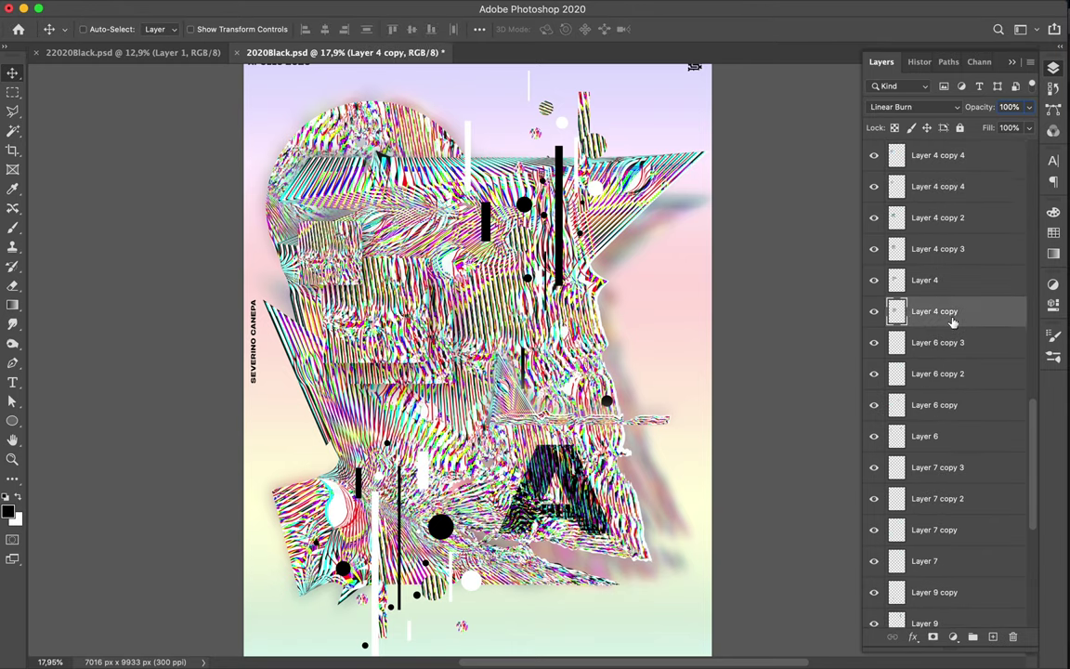
drag(939, 311, 939, 265)
click(932, 109)
click(932, 112)
drag(993, 150, 1027, 146)
drag(939, 342, 962, 197)
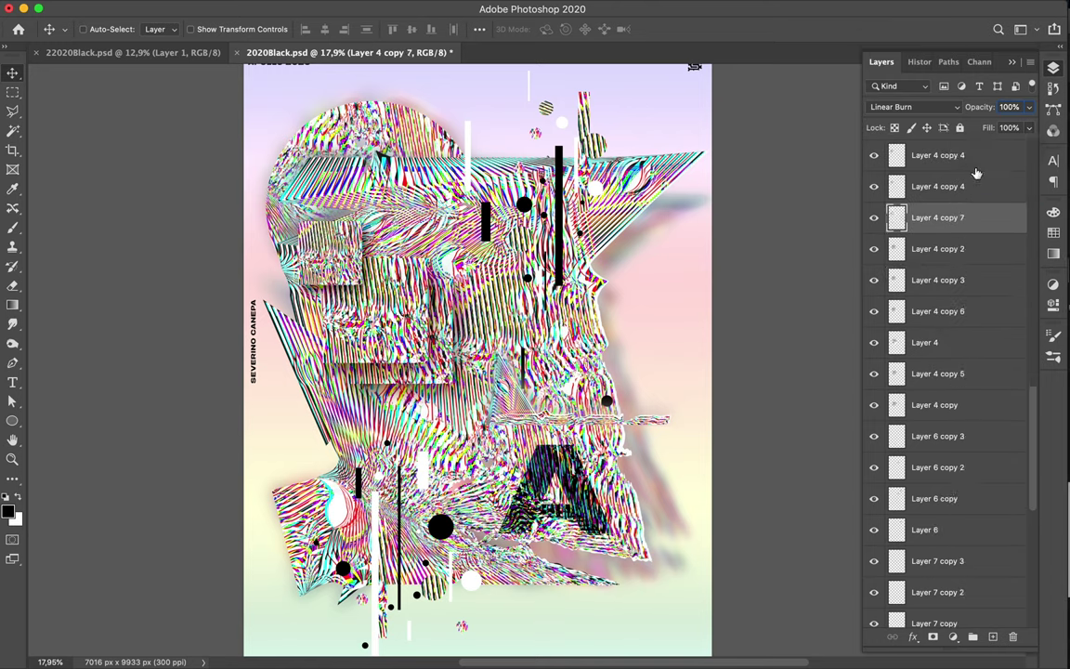
Step: Set Layer 2 copy 3 to Color Burn with about 41% fill
scroll(939, 418, down, 5)
click(939, 612)
click(914, 107)
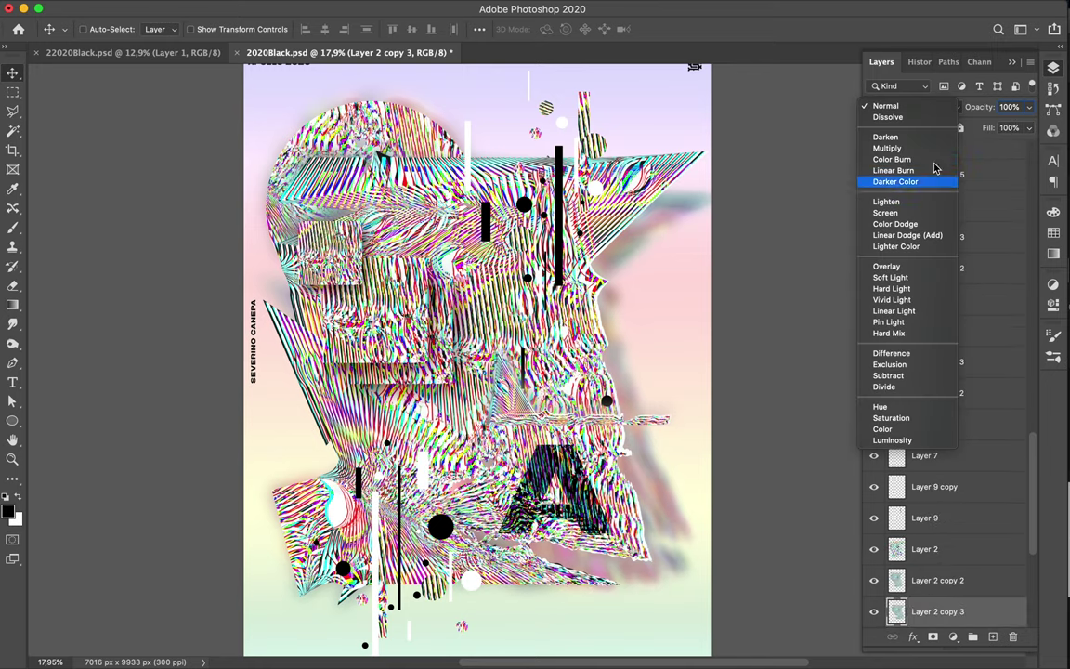
click(934, 166)
drag(1004, 149, 995, 149)
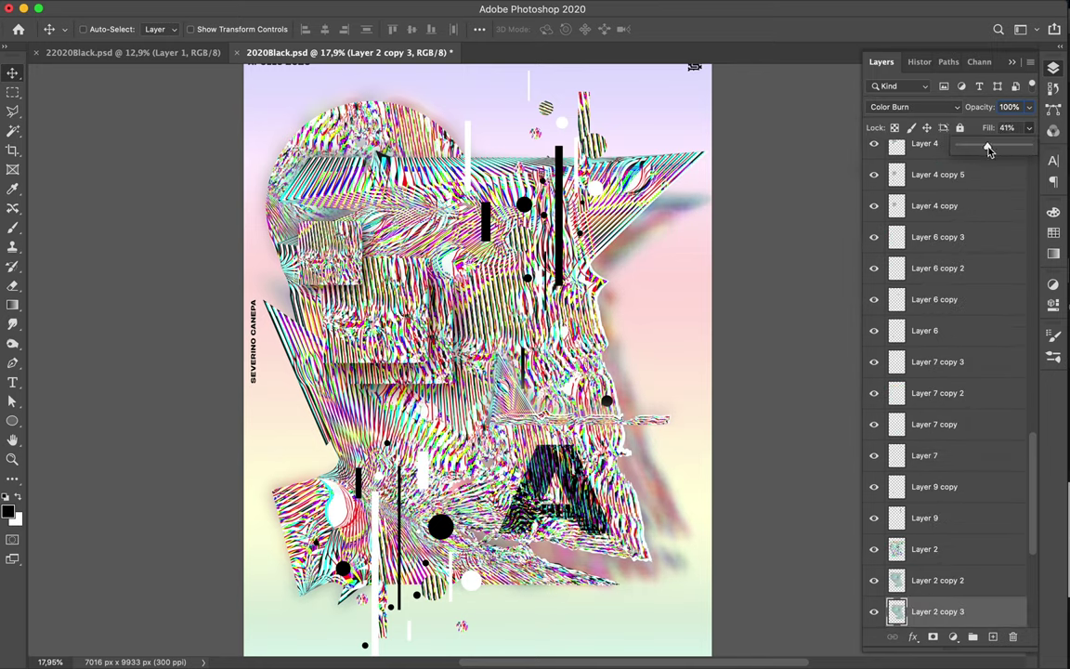
Step: Lower Layer 8 copy 2's fill to 54%, then bring up Illustrator's start screen
key(alt+bracketleft)
key(alt+bracketleft)
key(alt+bracketleft)
key(alt+bracketright)
key(shift+alt+a)
click(1028, 127)
drag(987, 147, 997, 149)
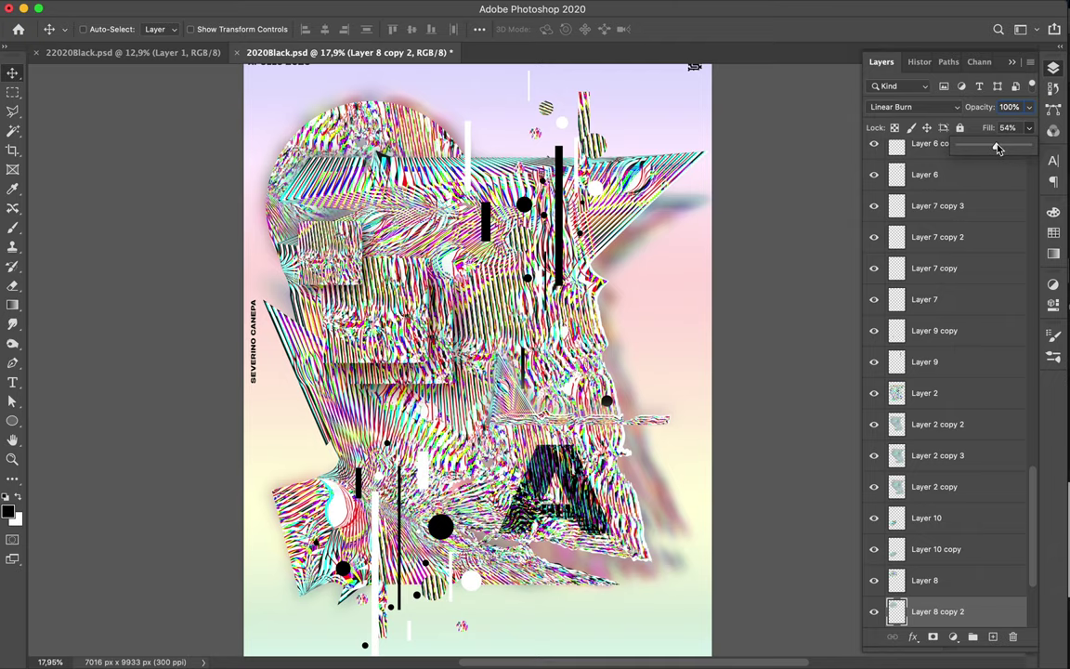
key(alt+bracketright)
key(alt+bracketright)
key(super+j)
click(913, 107)
click(817, 158)
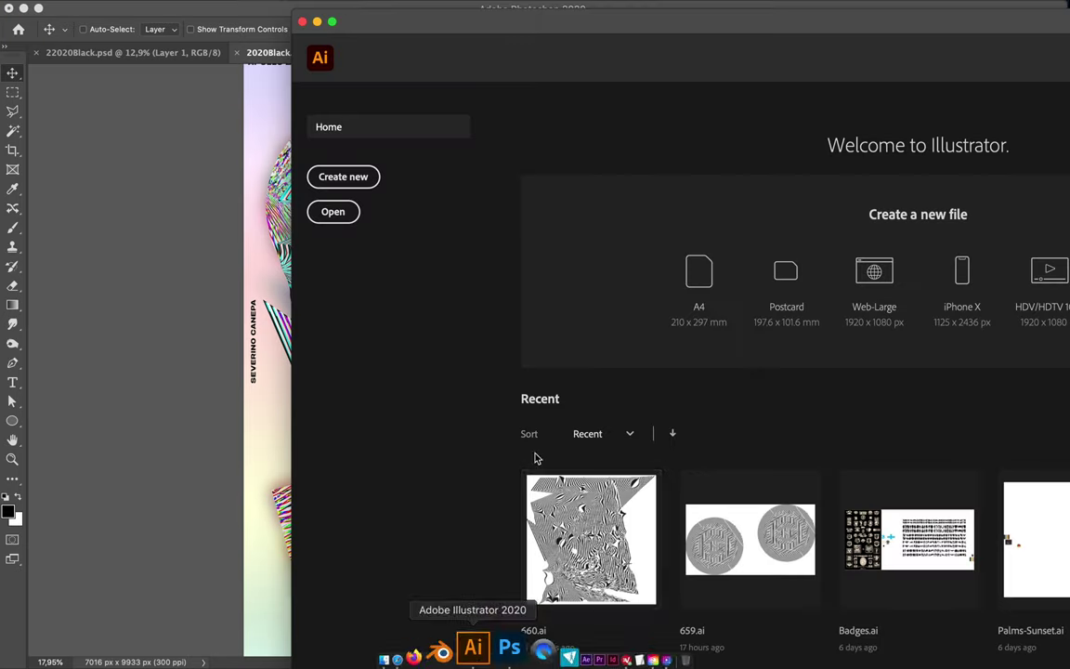
Step: Drag the black-and-white 660.ai wavy artwork from Illustrator into the Photoshop poster and commit it
click(232, 387)
key(super+0)
key(super+s)
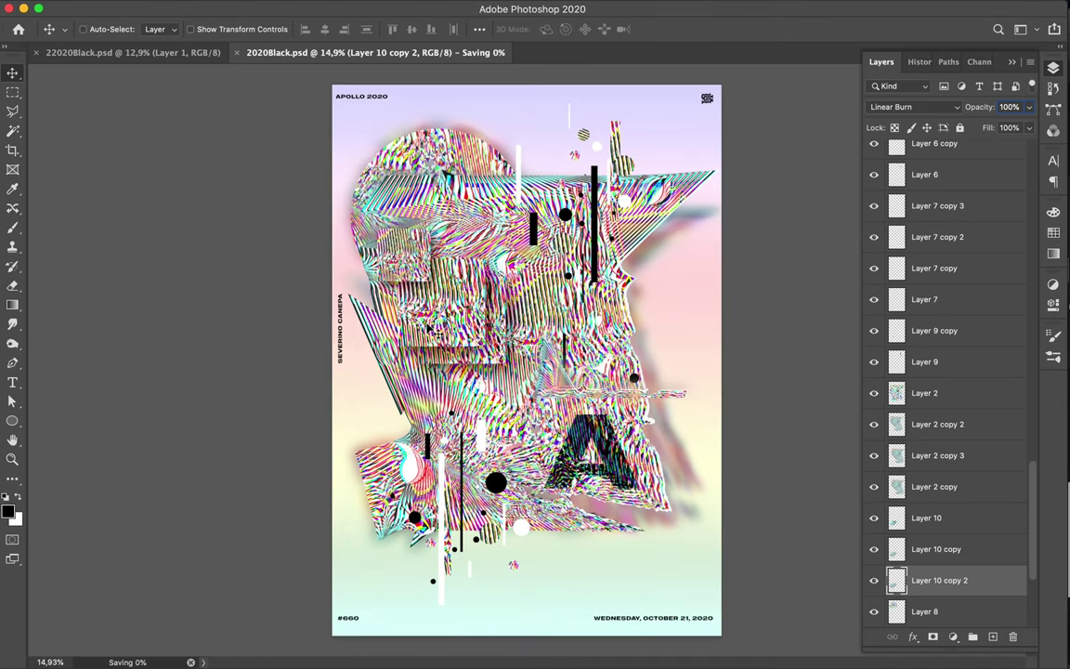
click(485, 645)
drag(520, 372, 253, 298)
key(Return)
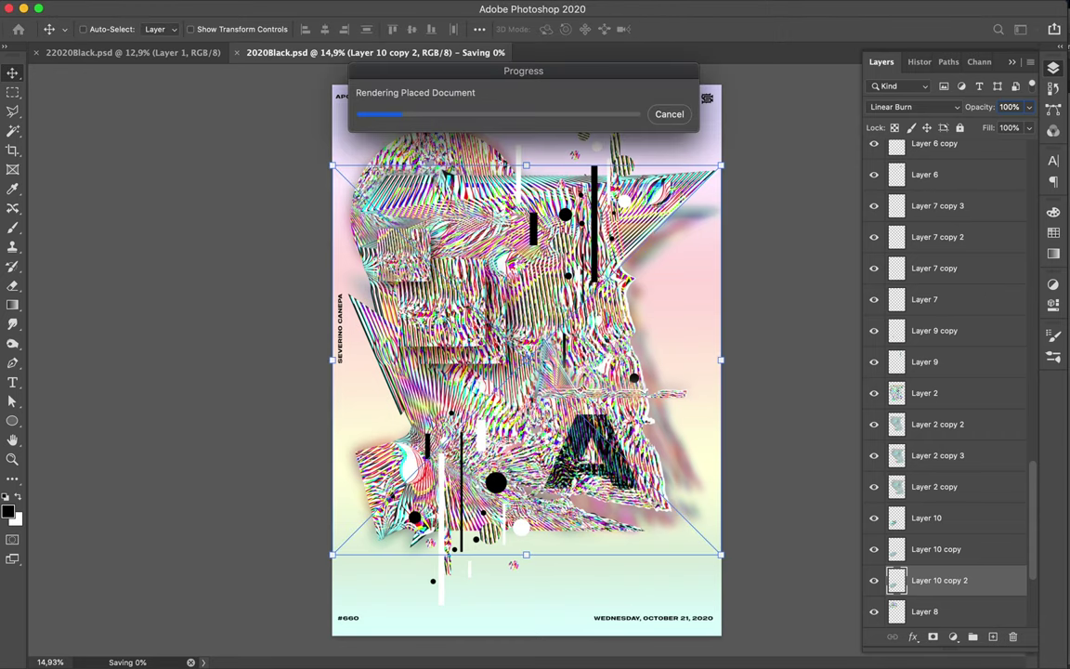
Step: Move the Vector Smart Object layer above Layer 2
drag(939, 578, 920, 376)
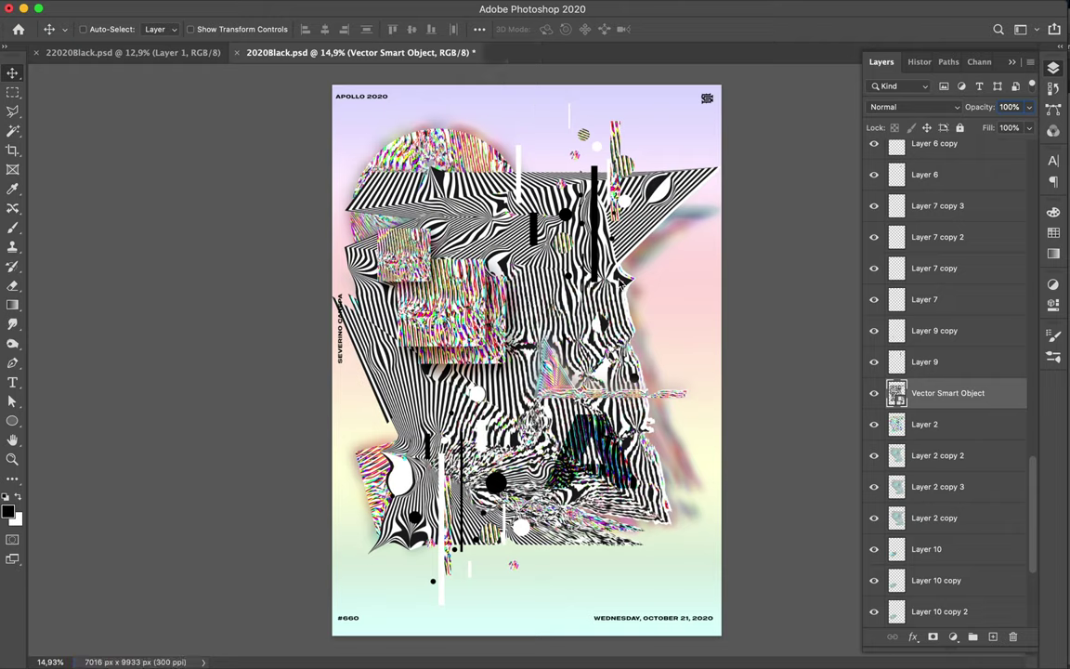
key(u)
drag(386, 180, 493, 274)
key(ctrl+z)
click(12, 94)
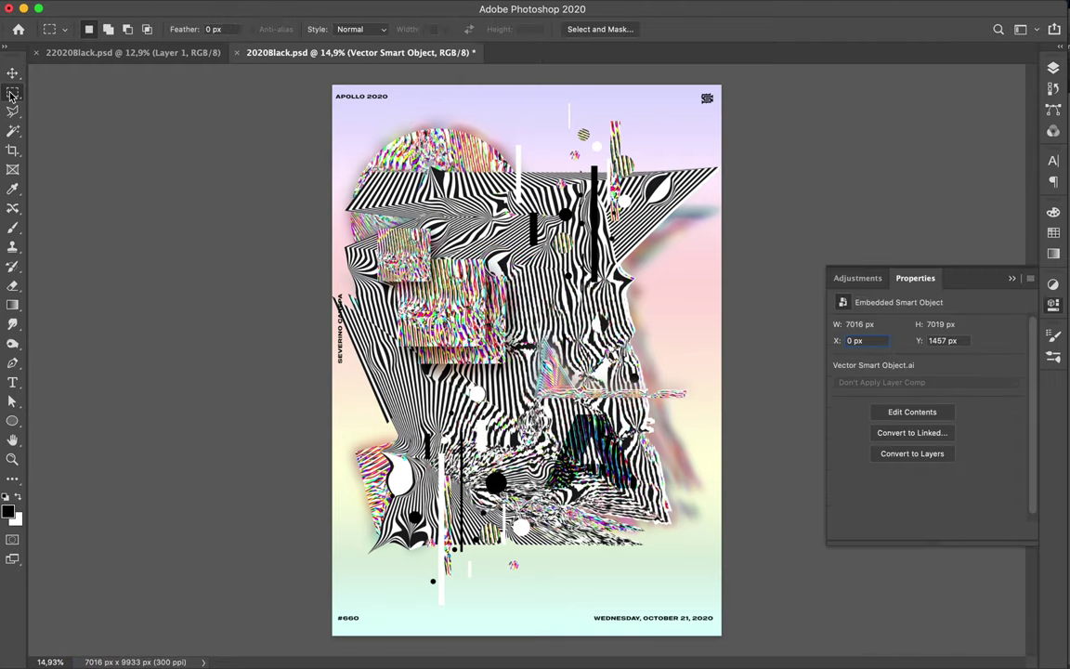
Step: Lasso a stripe fragment from the vector artwork into Layer 12 and shift it into position
key(v)
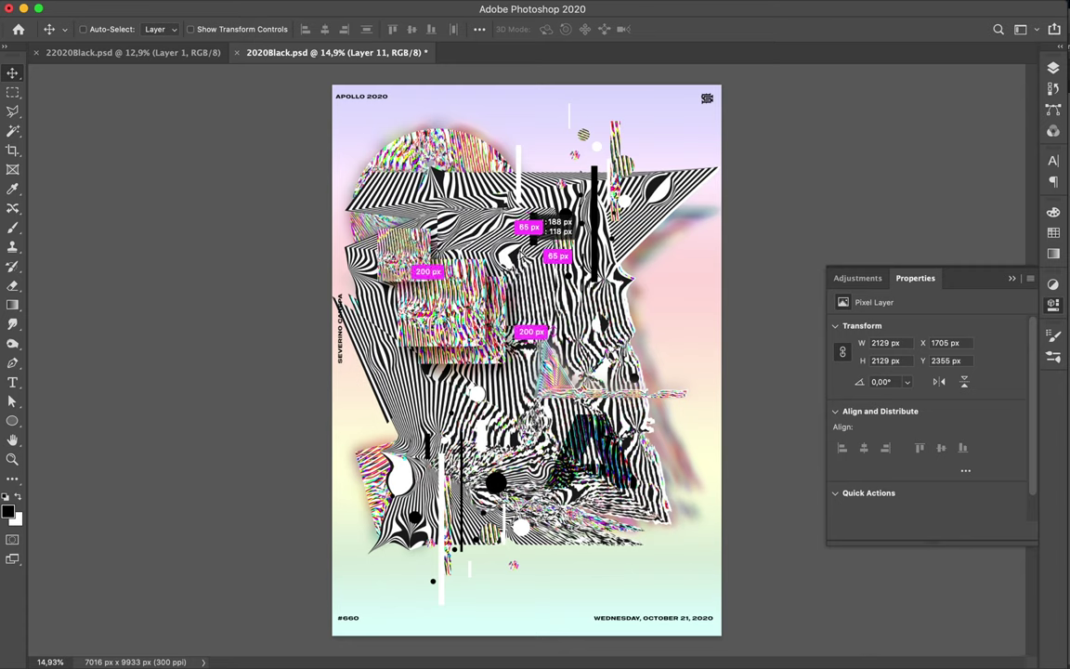
click(1054, 68)
click(874, 423)
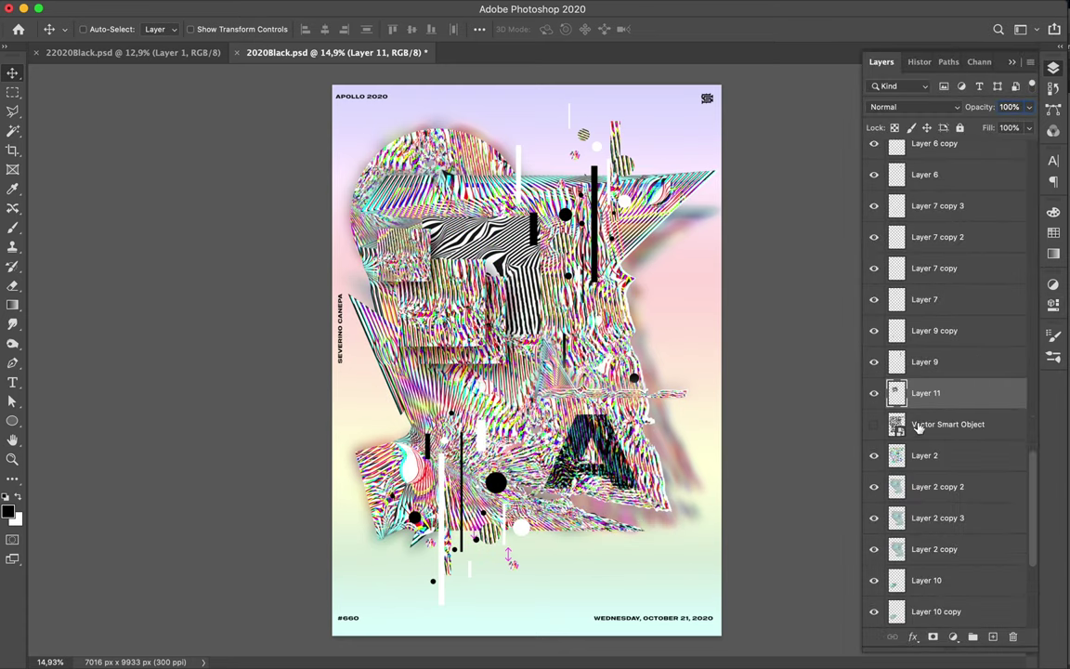
click(874, 424)
key(l)
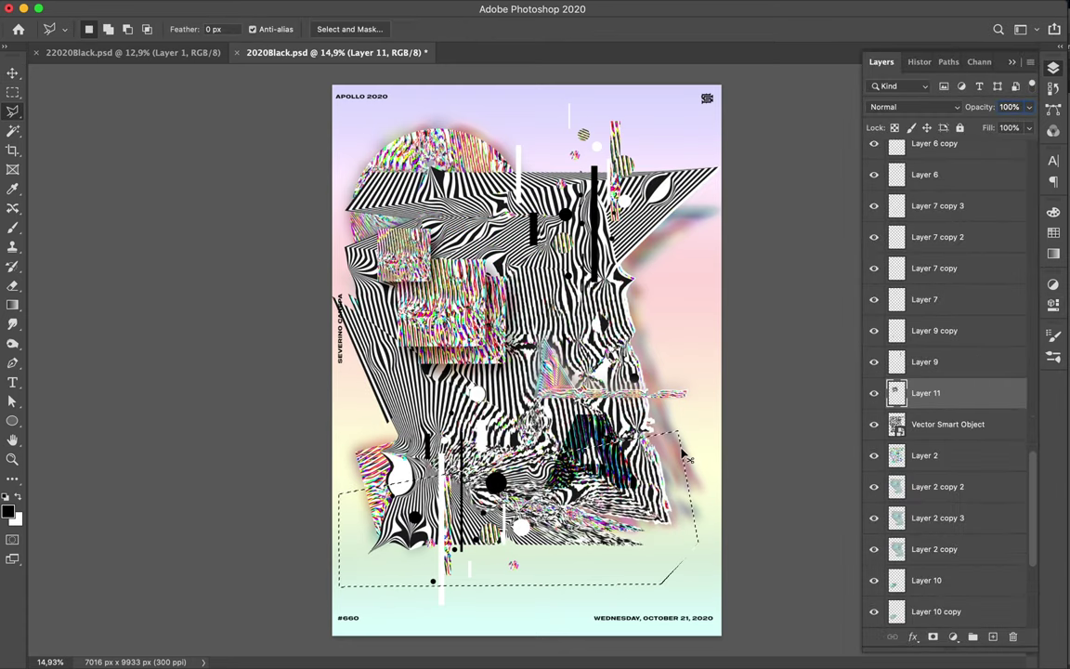
click(946, 423)
key(ctrl+j)
key(v)
click(875, 455)
mouse_move(532, 500)
mouse_down()
mouse_move(587, 506)
mouse_move(557, 511)
mouse_up()
Step: Copy a second fragment to Layer 13, hide the vector artwork, and blend it with Darker Color
key(l)
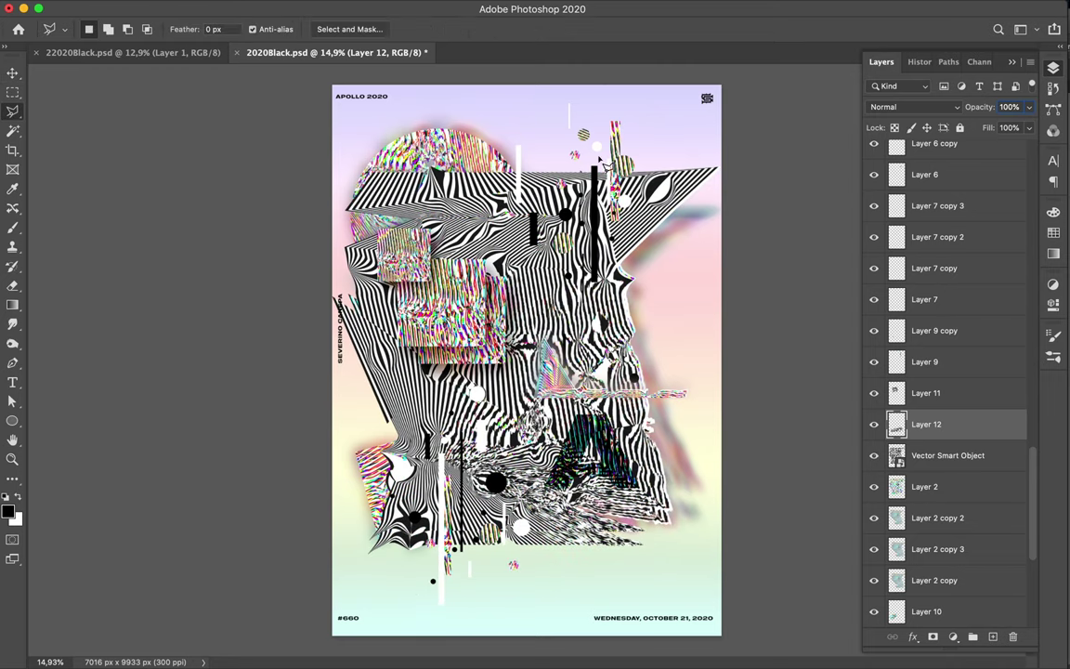
click(610, 154)
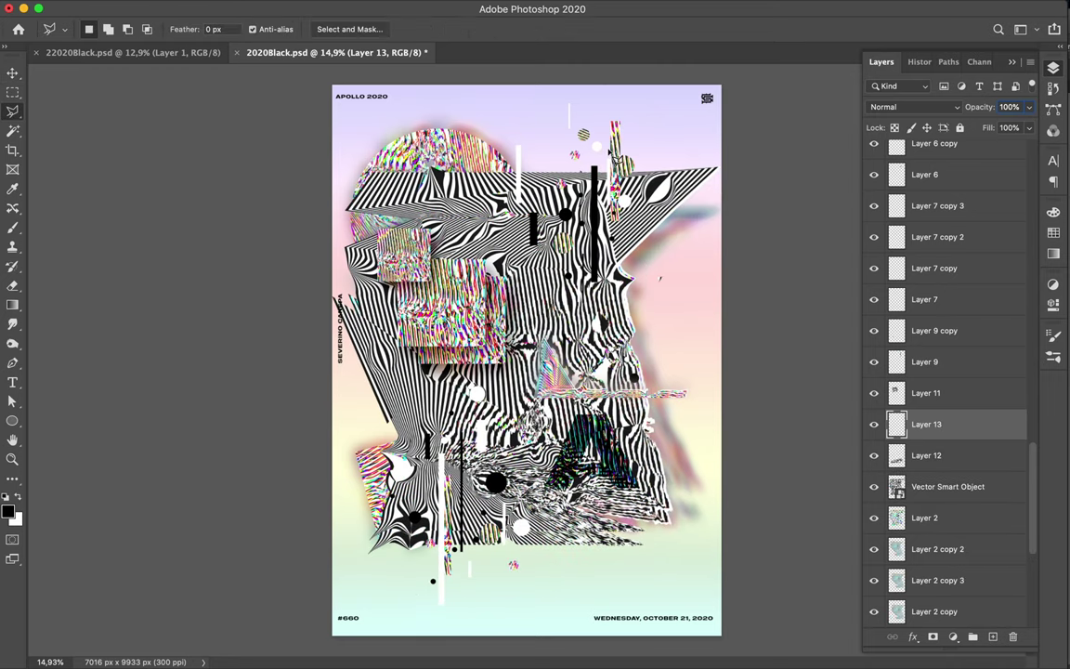
key(ctrl+j)
click(876, 489)
key(v)
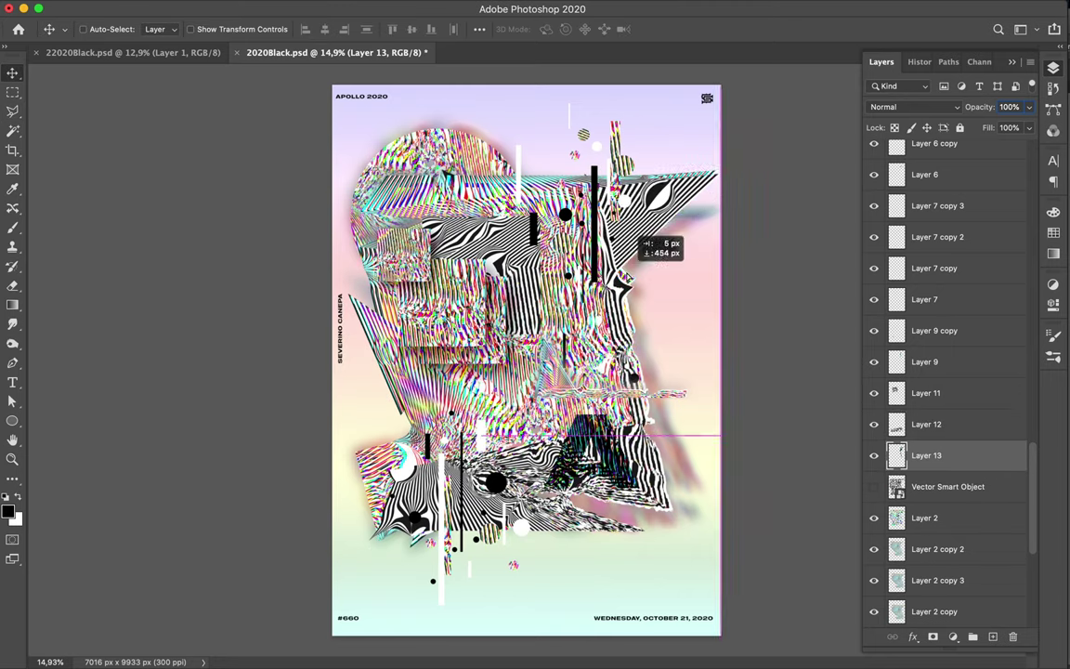
click(894, 109)
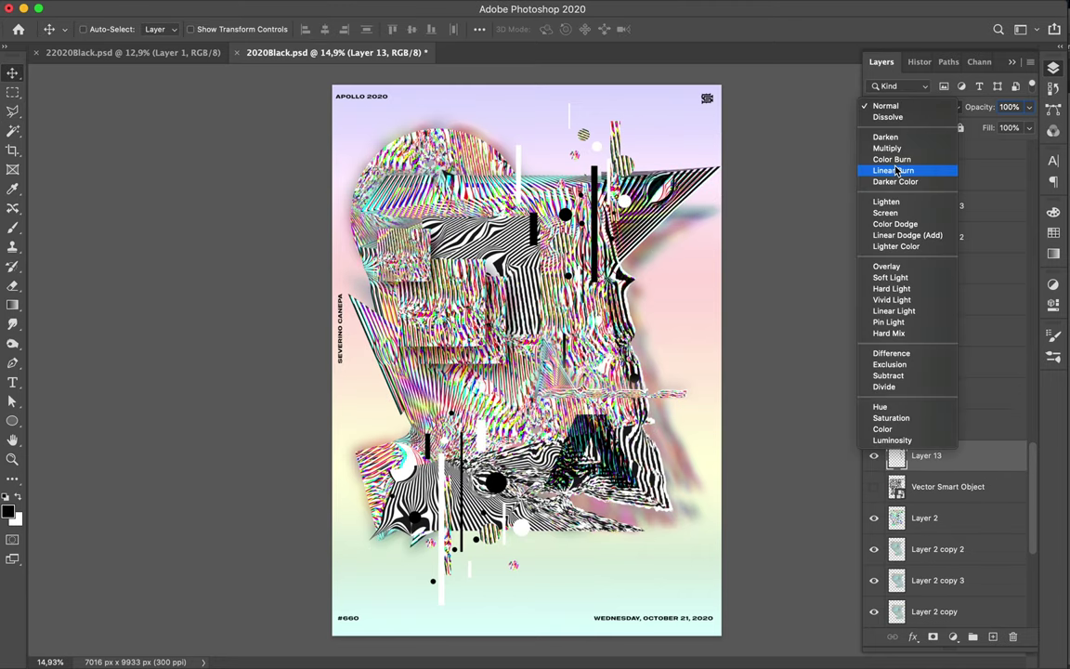
click(890, 184)
drag(641, 237, 636, 238)
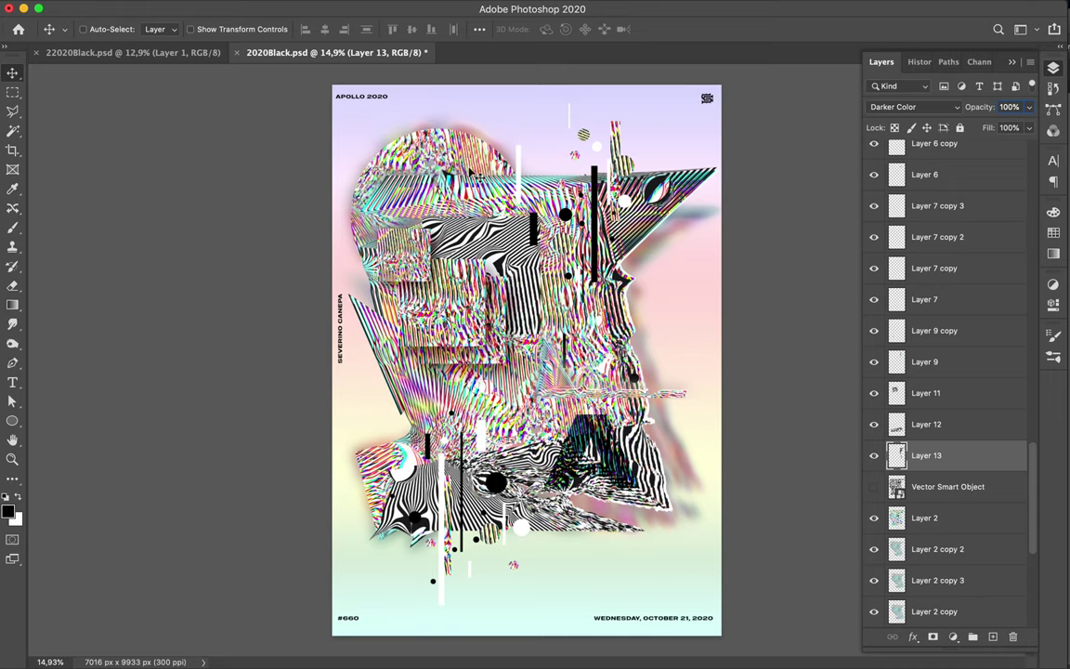
Step: Copy a circular stripe selection to Layer 14 and move it up and left
click(948, 487)
click(873, 486)
key(m)
right_click(13, 92)
click(93, 95)
drag(467, 253, 584, 372)
key(ctrl+j)
click(874, 518)
key(v)
drag(474, 270, 371, 125)
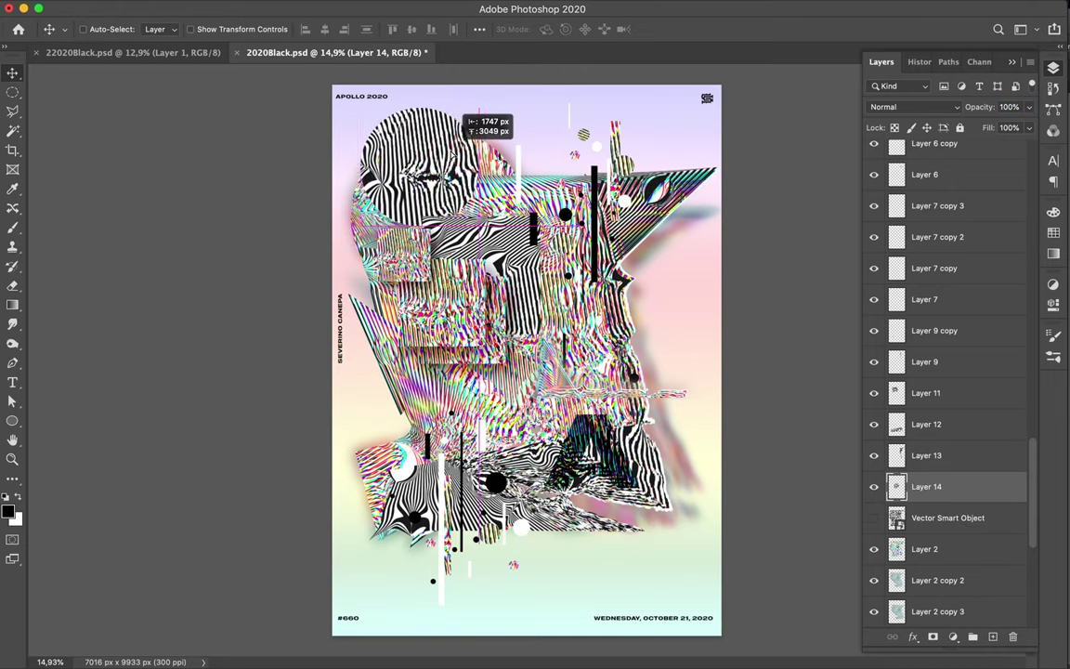
Step: Set Layer 14 to Screen below Layer 2 copy, and Layer 12 to Hard Light
click(933, 106)
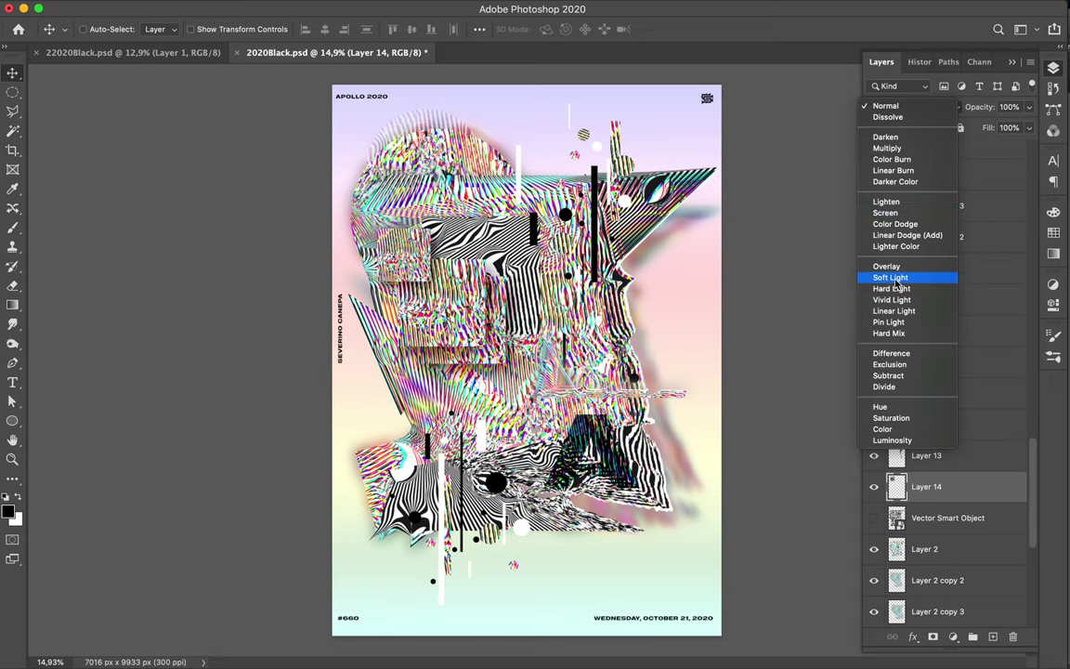
click(892, 170)
mouse_move(520, 148)
mouse_down()
mouse_move(600, 407)
mouse_move(520, 141)
mouse_up()
drag(926, 486, 929, 555)
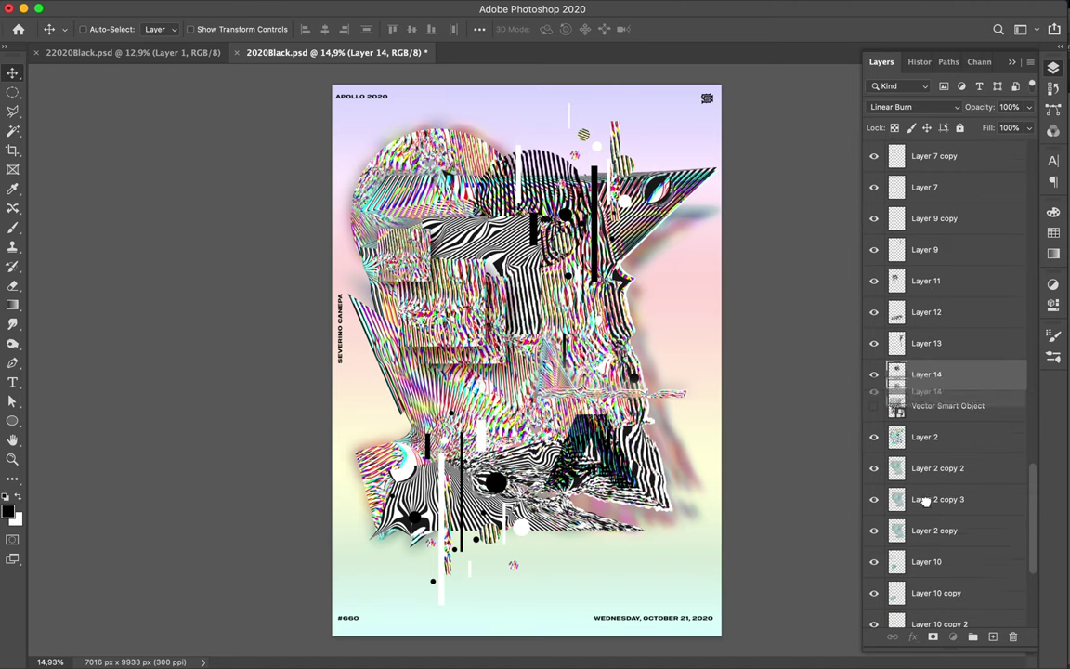
click(915, 107)
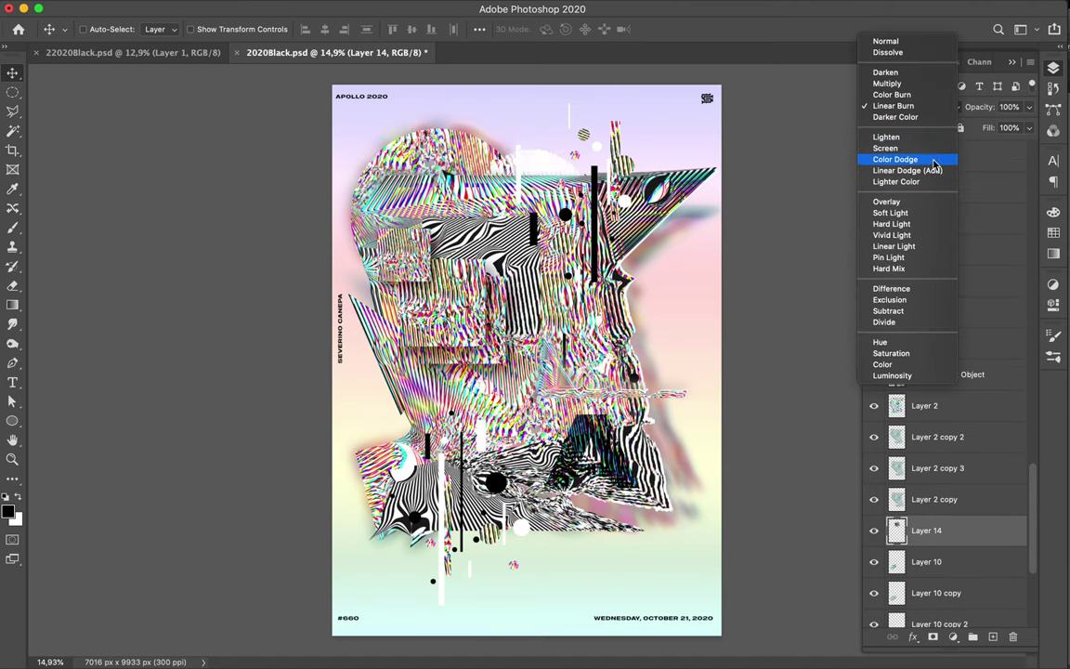
click(818, 148)
click(927, 312)
click(916, 106)
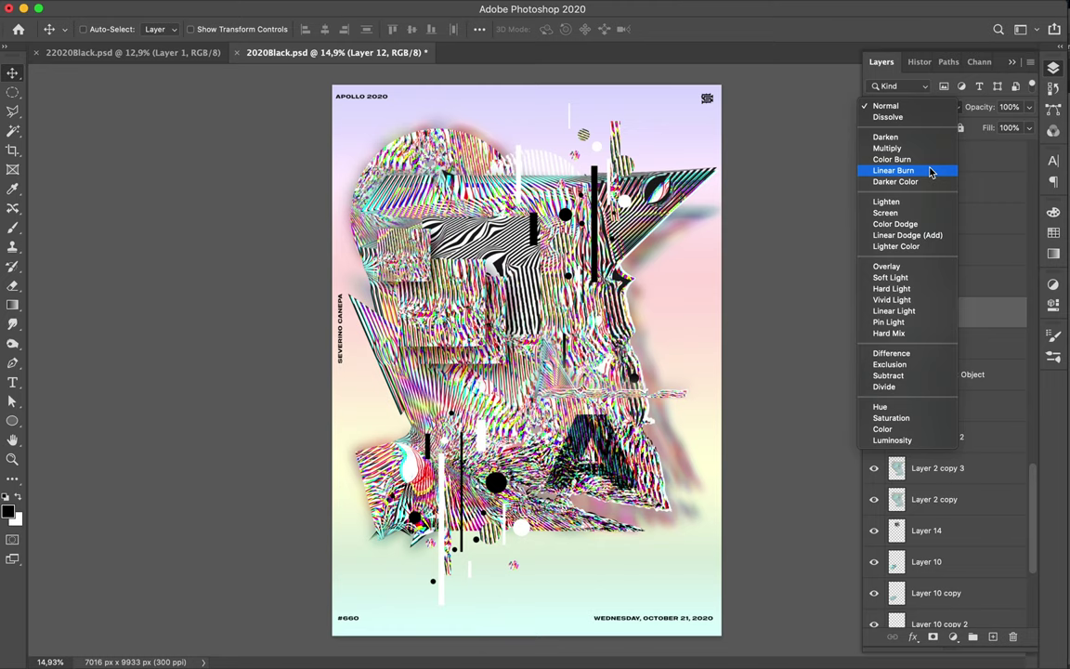
click(930, 290)
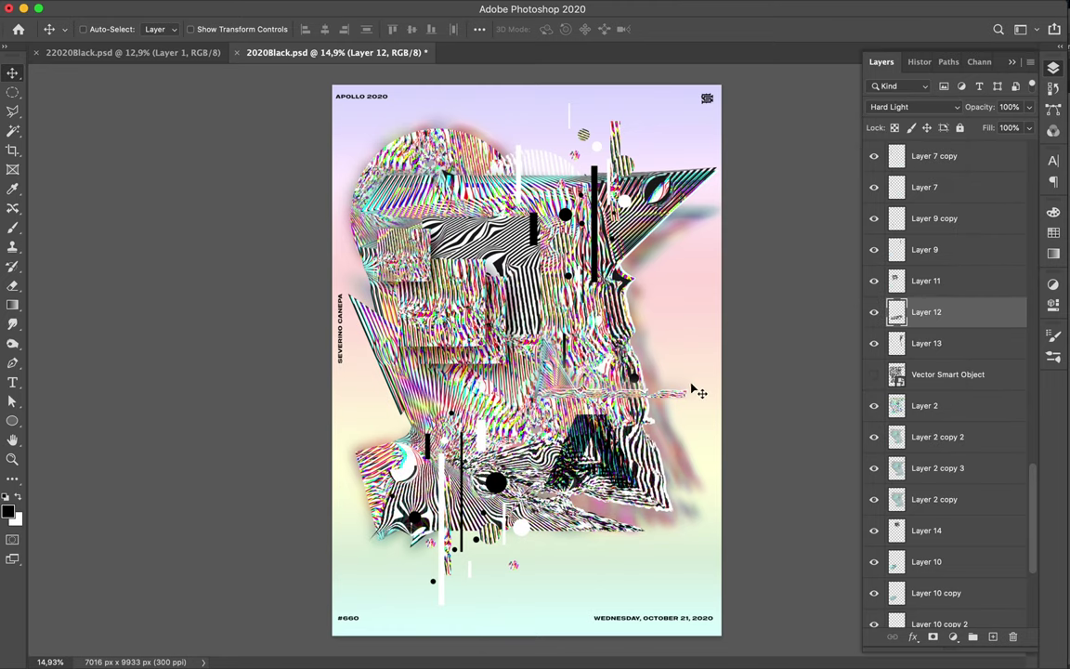